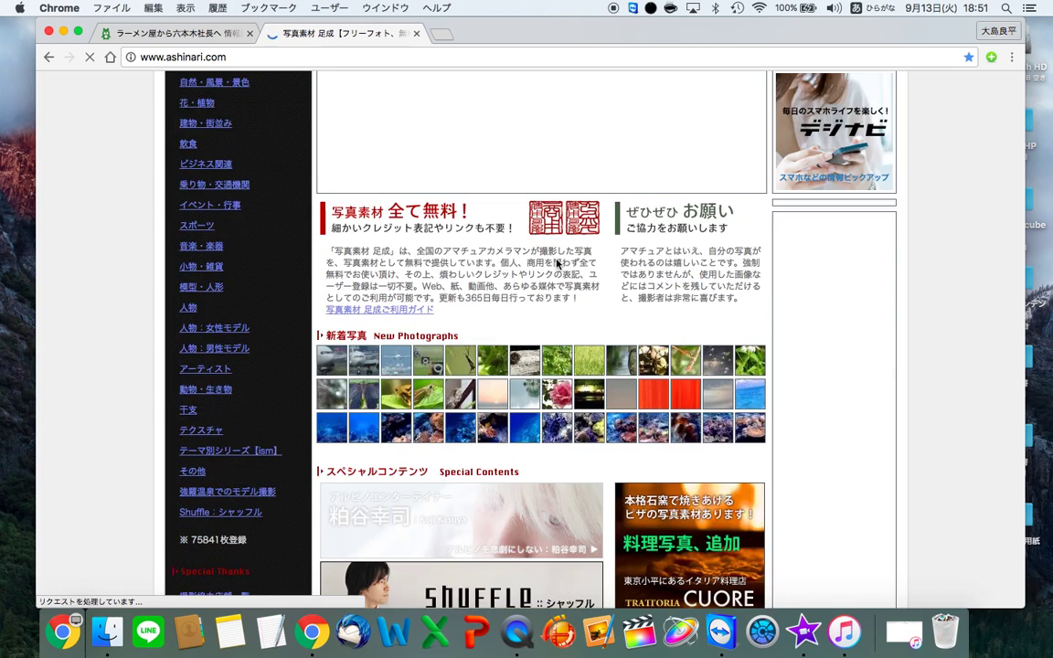
Look through the free photo site's homepage, from its new photographs to its pickup categories and news.
{"action": "scroll", "coordinate": [557, 264], "scroll_direction": "down", "scroll_amount": 5}
{"action": "scroll", "coordinate": [557, 264], "scroll_direction": "up", "scroll_amount": 2}
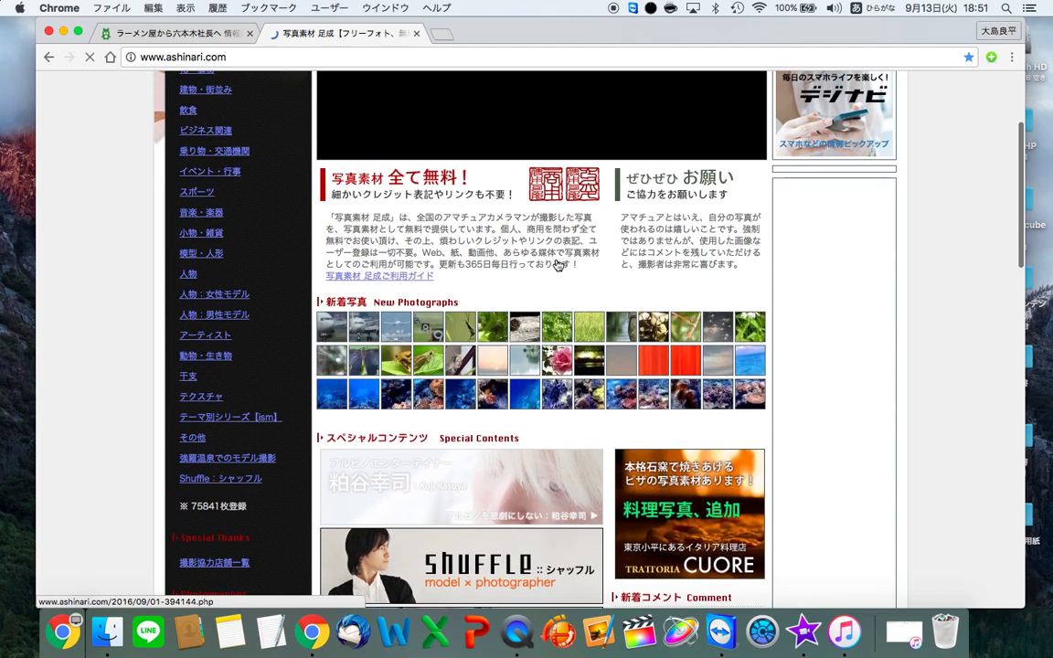
{"action": "scroll", "coordinate": [556, 264], "scroll_direction": "down", "scroll_amount": 10}
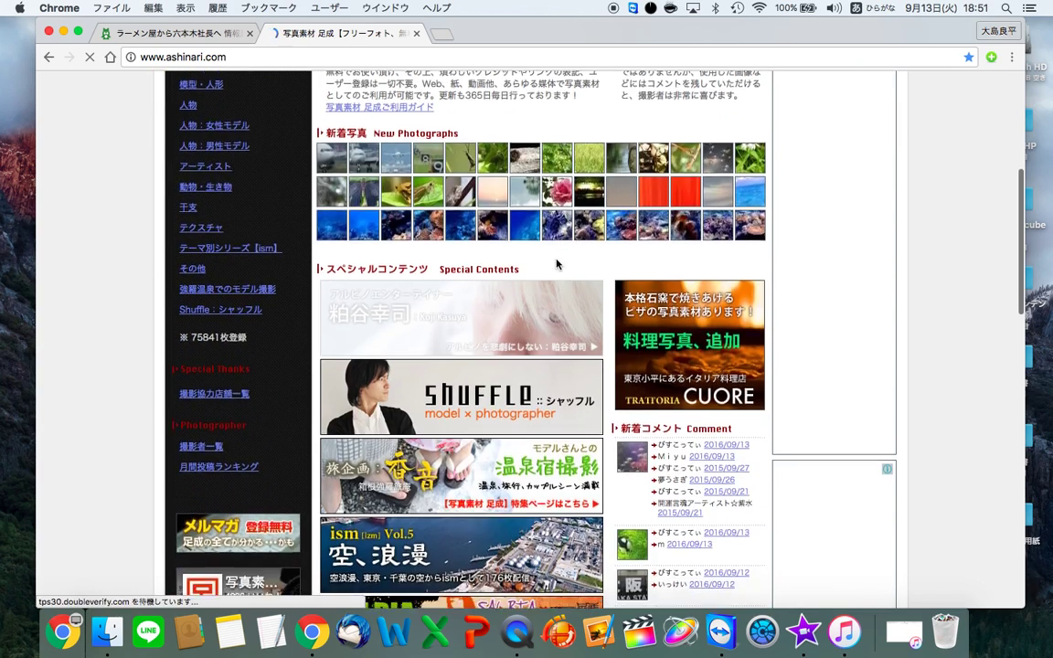
{"action": "scroll", "coordinate": [557, 264], "scroll_direction": "down", "scroll_amount": 5}
{"action": "scroll", "coordinate": [556, 264], "scroll_direction": "up", "scroll_amount": 3}
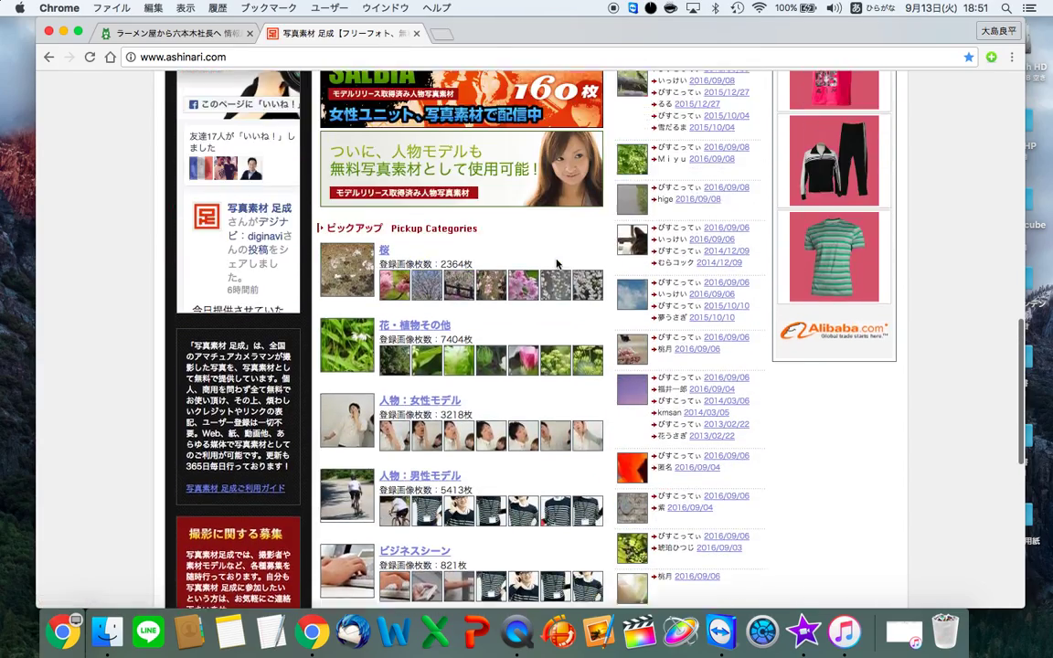
{"action": "scroll", "coordinate": [557, 264], "scroll_direction": "down", "scroll_amount": 8}
{"action": "scroll", "coordinate": [559, 264], "scroll_direction": "up", "scroll_amount": 5}
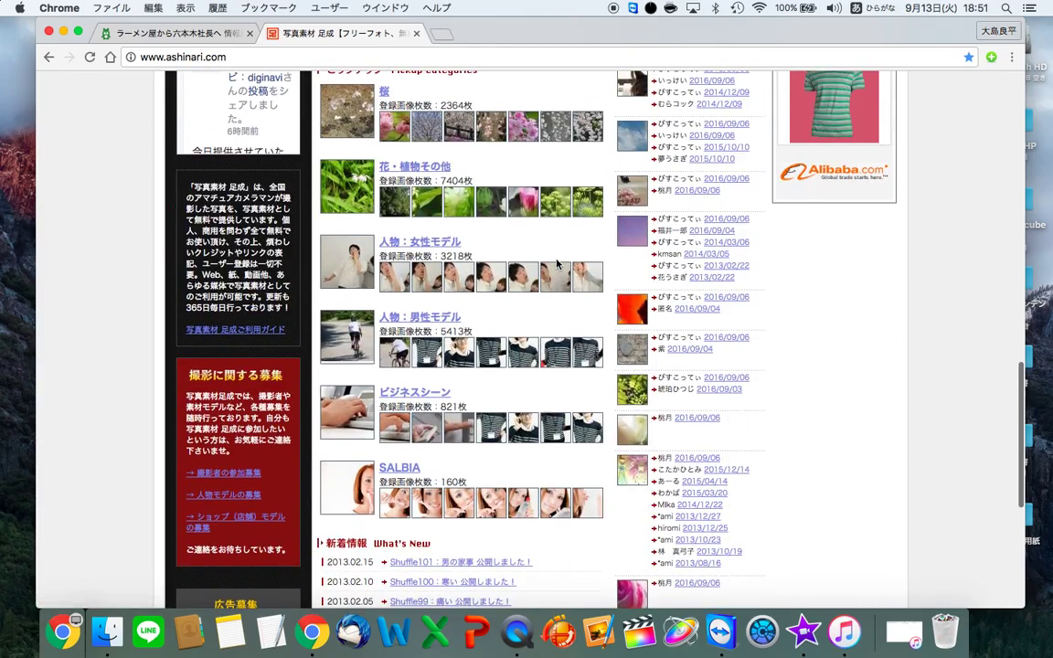
{"action": "scroll", "coordinate": [448, 231], "scroll_direction": "up", "scroll_amount": 2}
{"action": "scroll", "coordinate": [512, 348], "scroll_direction": "down", "scroll_amount": 6}
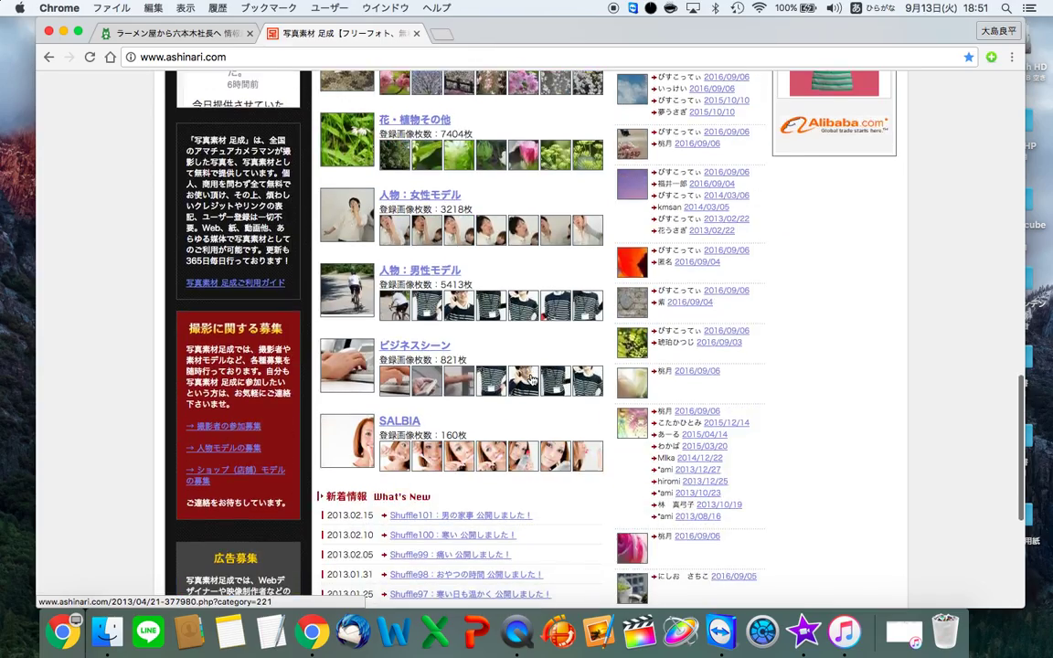
{"action": "scroll", "coordinate": [532, 379], "scroll_direction": "up", "scroll_amount": 10}
{"action": "scroll", "coordinate": [531, 378], "scroll_direction": "up", "scroll_amount": 17}
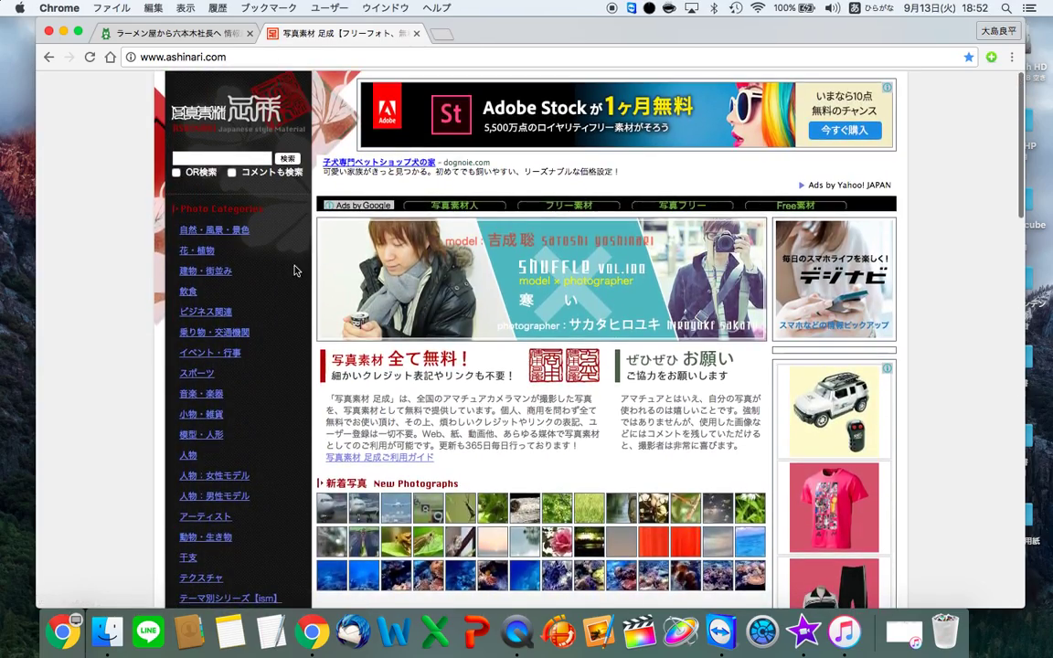
Open the 自然・風景・景色 photo category and select the Palau sea photo with blue sky and clouds.
{"action": "left_click", "coordinate": [214, 230]}
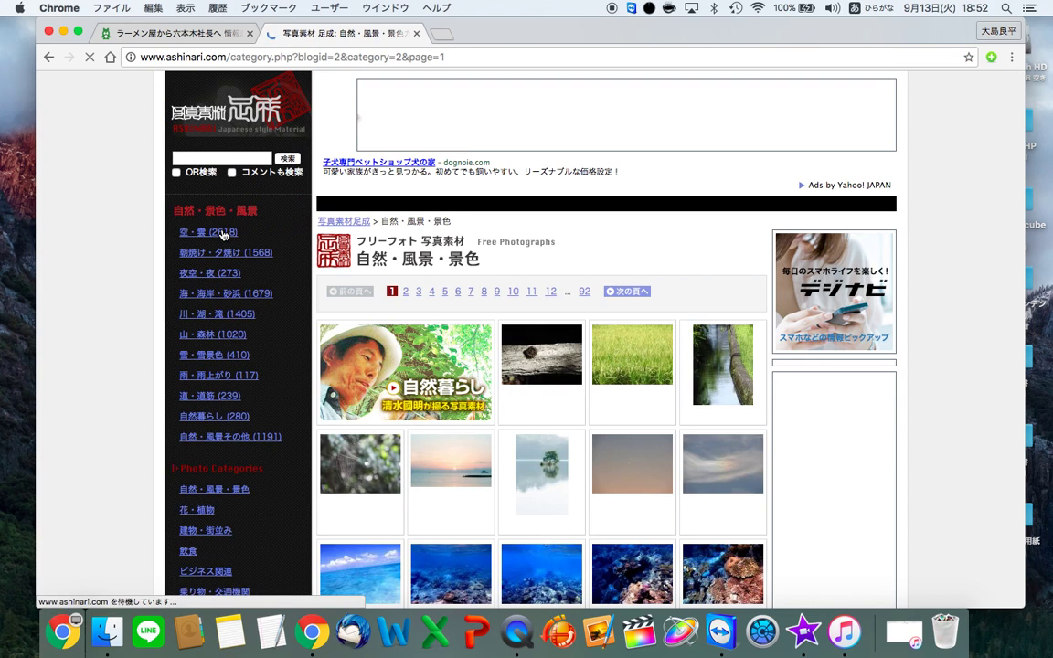
{"action": "scroll", "coordinate": [551, 405], "scroll_direction": "down", "scroll_amount": 2}
{"action": "scroll", "coordinate": [551, 404], "scroll_direction": "down", "scroll_amount": 7}
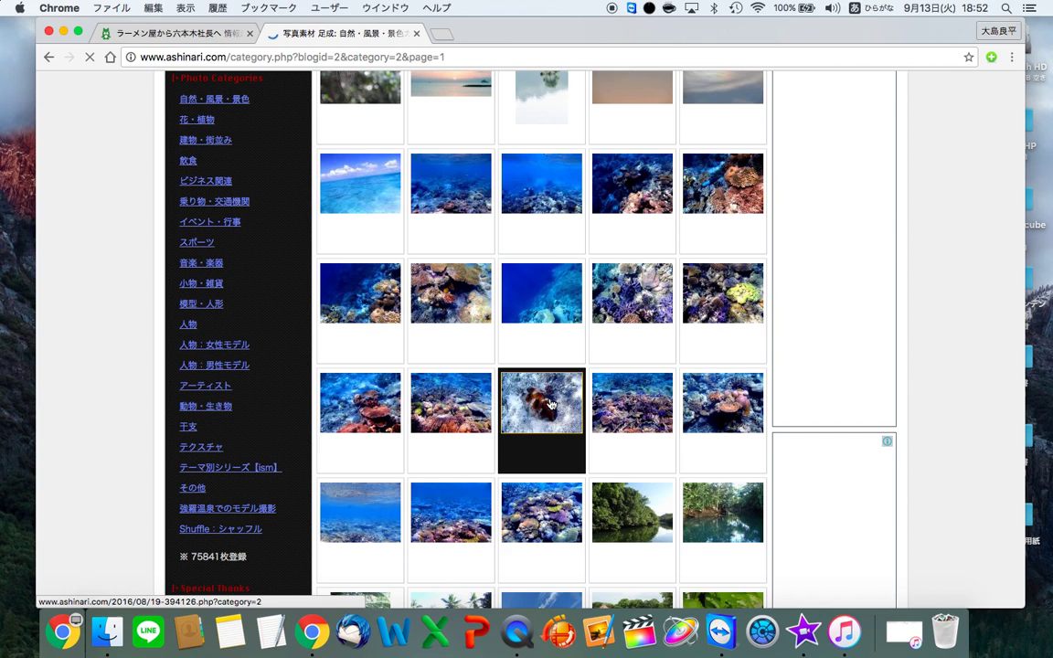
{"action": "left_click", "coordinate": [382, 209]}
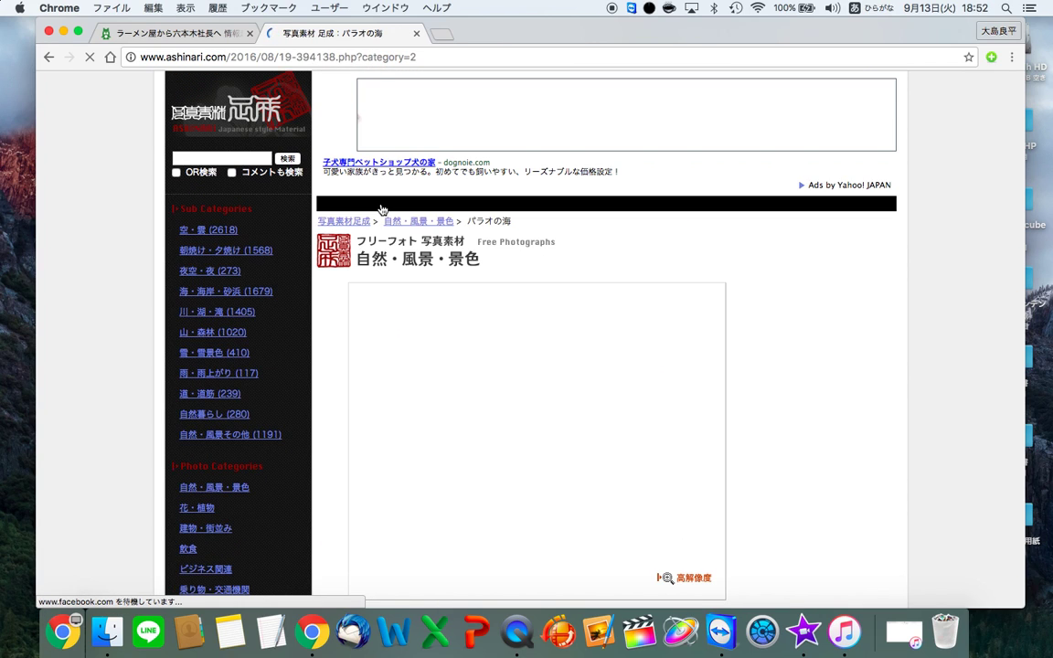
Download the sea photo at the displayed size and save it to the desktop as a0800_001327.jpg.
{"action": "scroll", "coordinate": [622, 218], "scroll_direction": "down", "scroll_amount": 3}
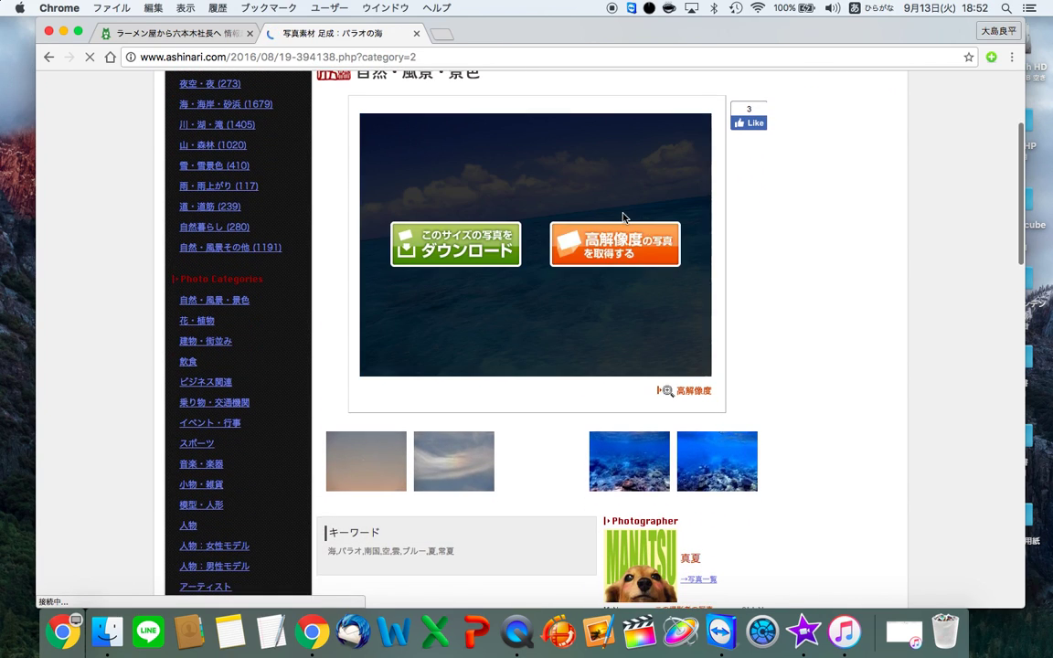
{"action": "left_click", "coordinate": [507, 252]}
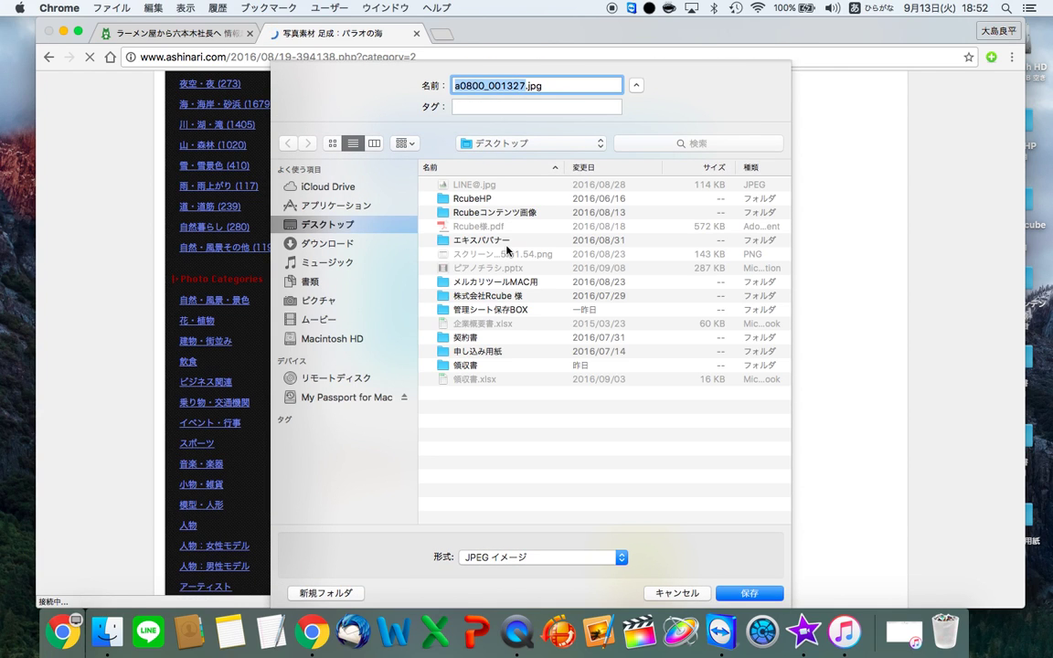
{"action": "key", "text": "Return"}
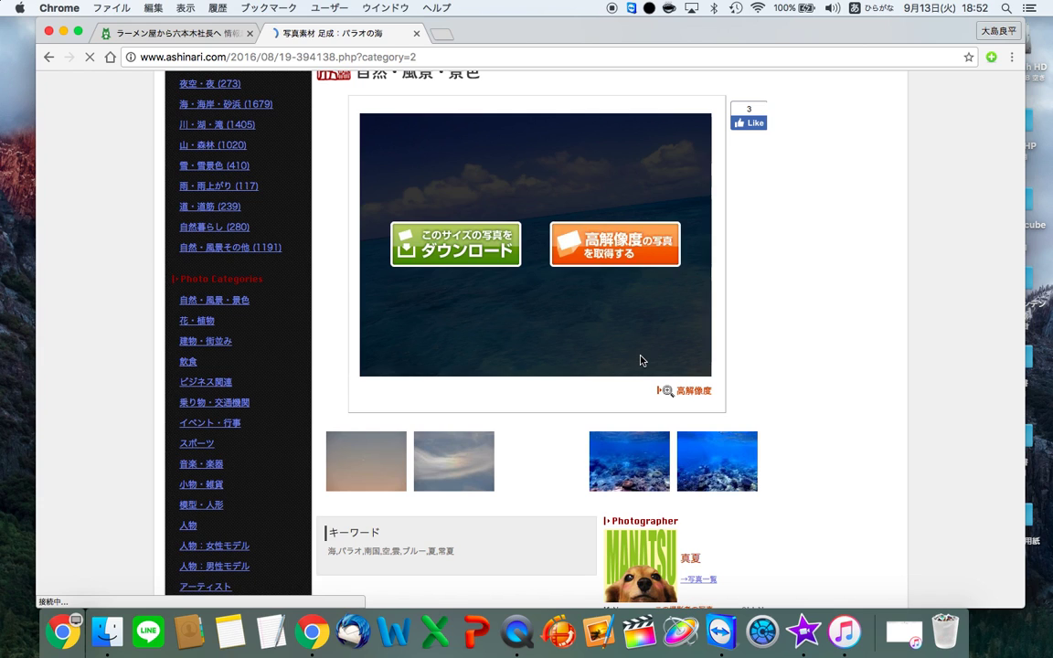
Show the desktop, move the downloaded photo a0800_001327.jpg towards its middle, and return to Chrome.
{"action": "key", "text": "super+h"}
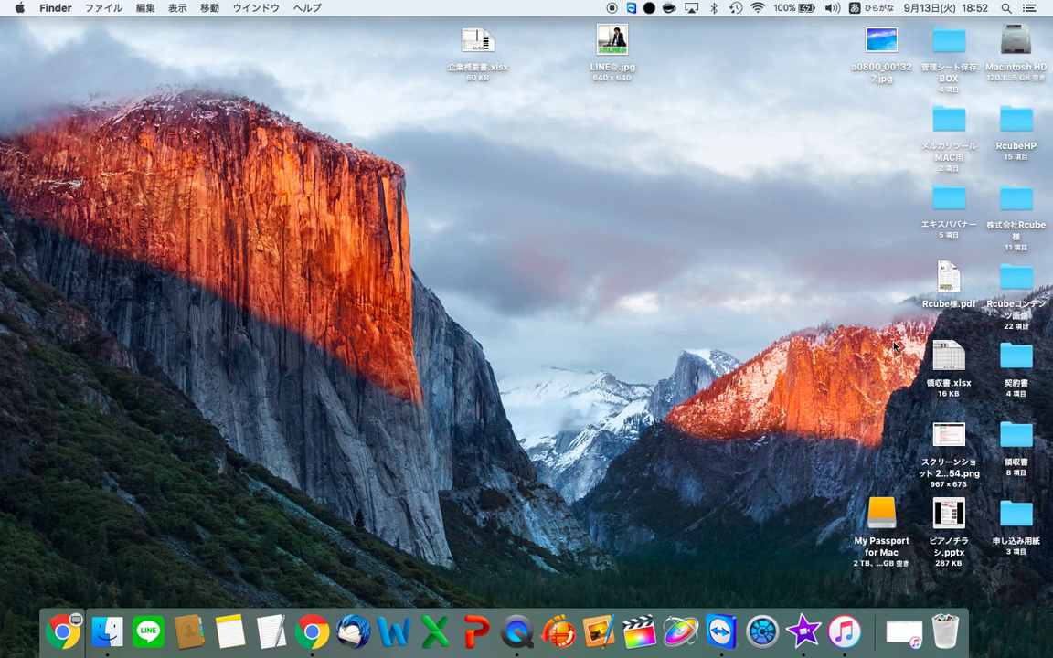
{"action": "left_click_drag", "start_coordinate": [878, 75], "coordinate": [482, 285]}
{"action": "key", "text": "super+Tab"}
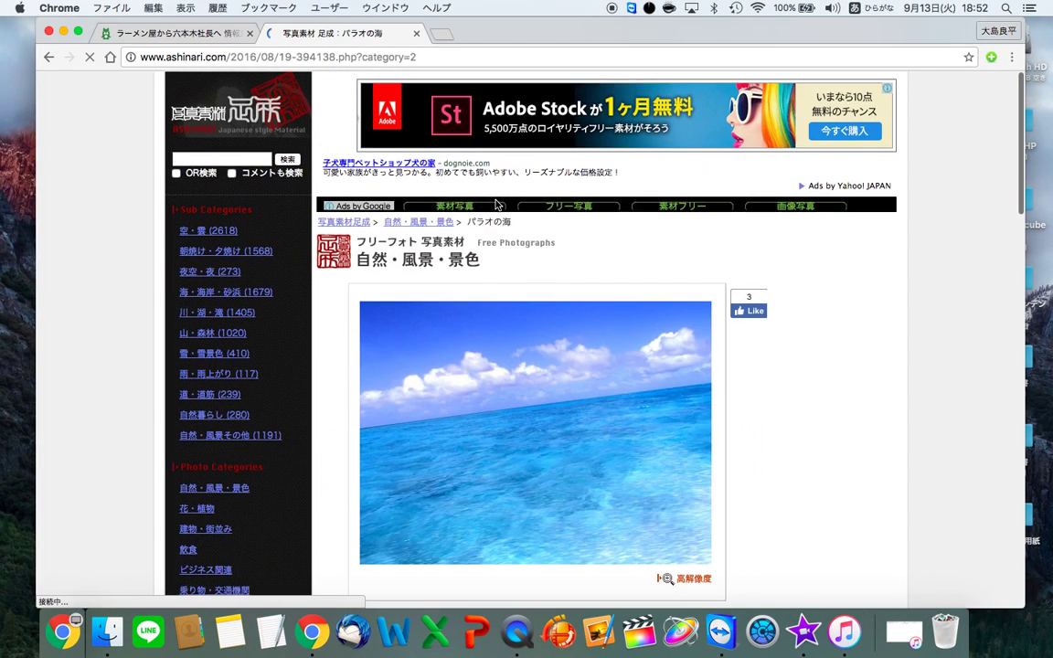
{"action": "left_click", "coordinate": [442, 34]}
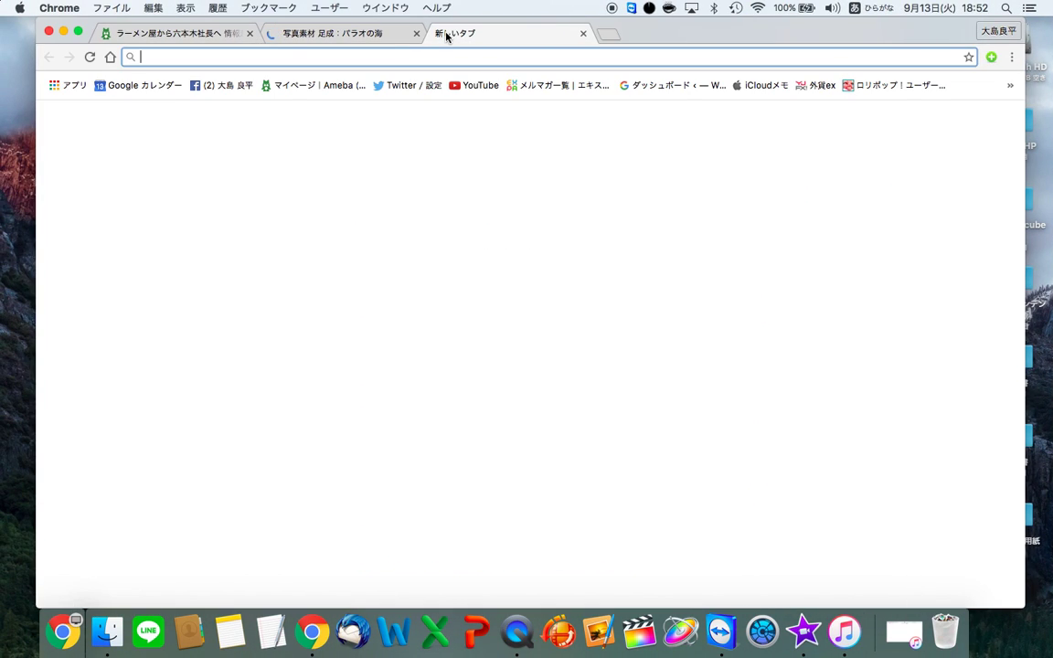
{"action": "left_click", "coordinate": [483, 86]}
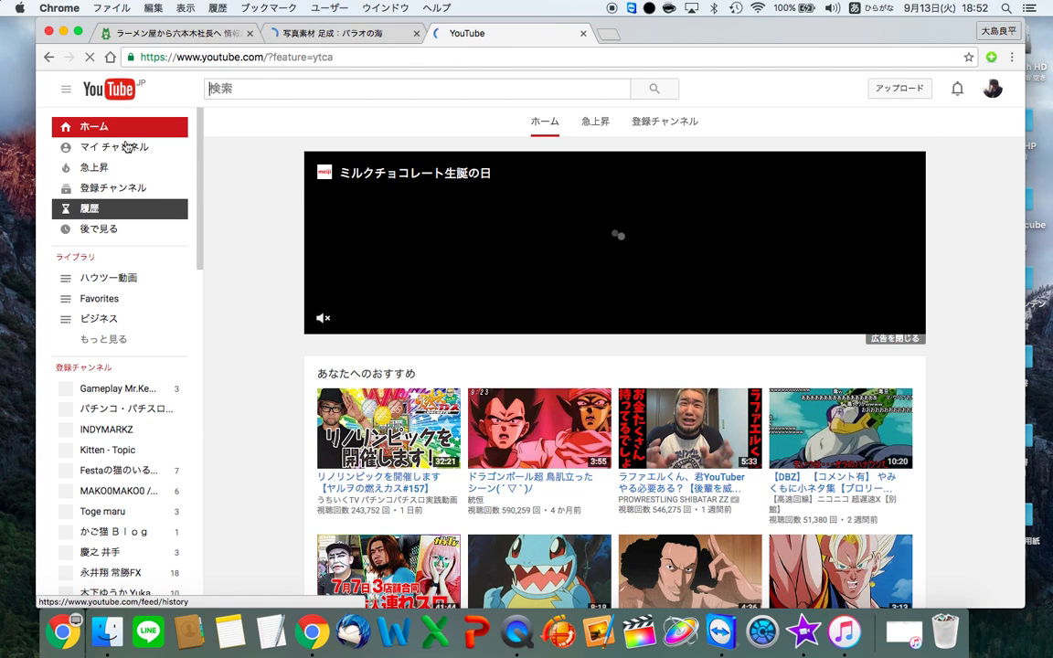
{"action": "left_click", "coordinate": [126, 147]}
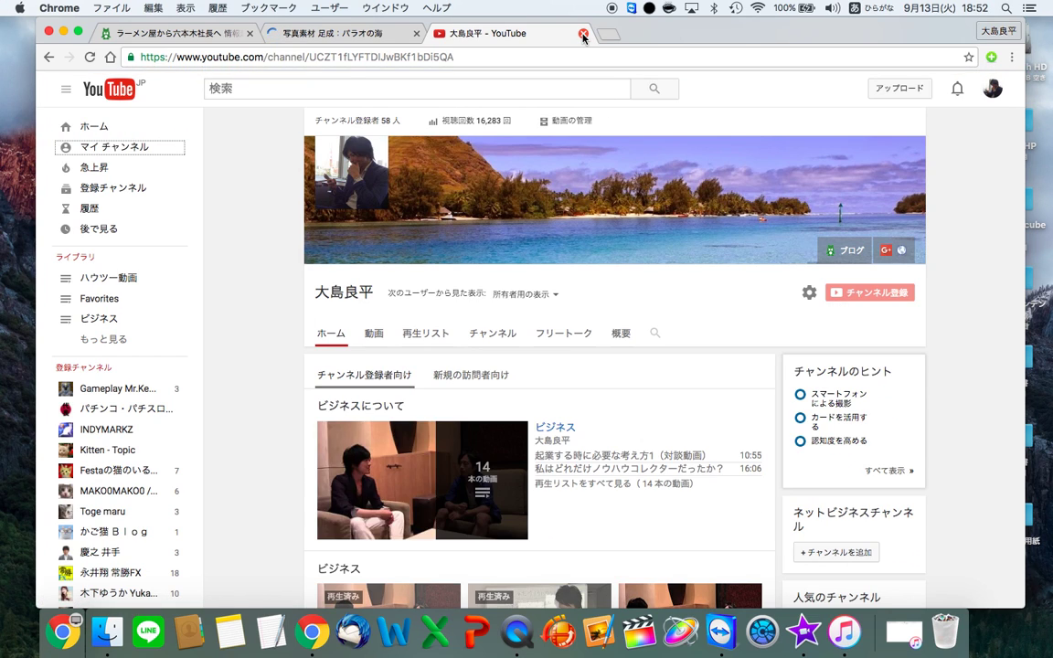
{"action": "left_click", "coordinate": [583, 33]}
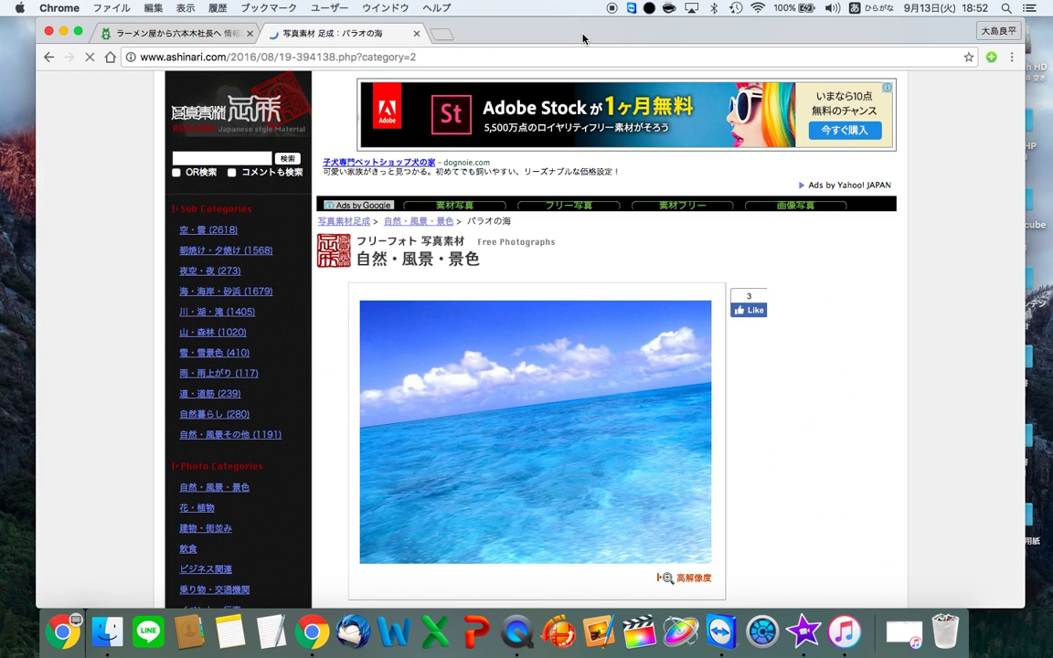
Search the web for ユーチューブオーディオライブラリー in a new browser tab and open the YouTube Audio Library result.
{"action": "left_click", "coordinate": [443, 36]}
{"action": "type", "text": "yu-chu-bu"}
{"action": "key", "text": "space"}
{"action": "key", "text": "Return"}
{"action": "key", "text": "Eisu_toggle"}
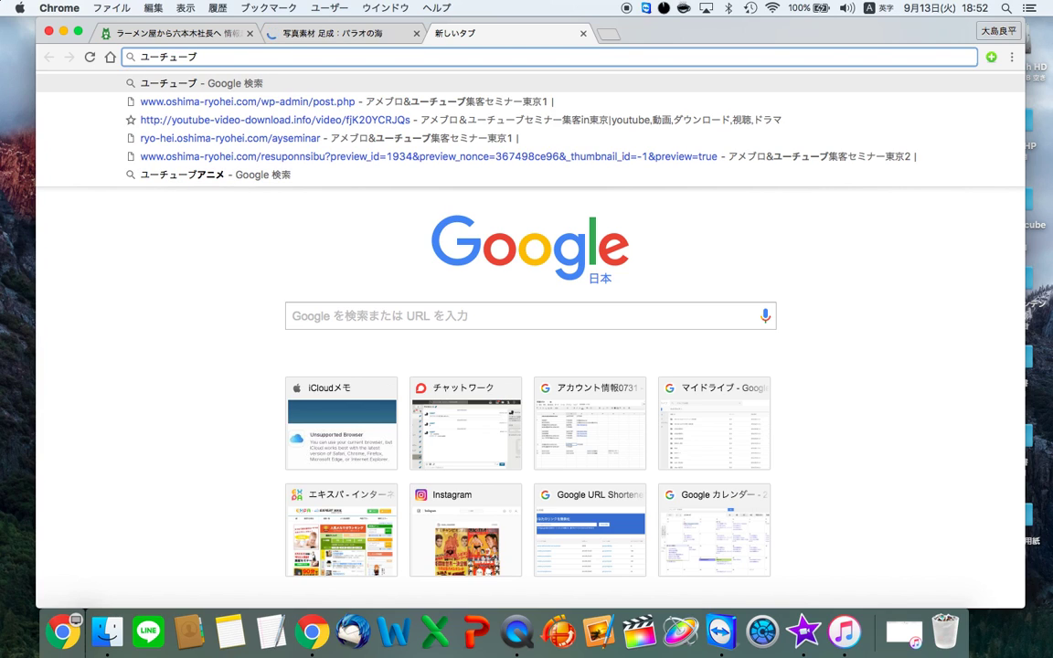
{"action": "type", "text": "o-"}
{"action": "key", "text": "BackSpace"}
{"action": "key", "text": "BackSpace"}
{"action": "key", "text": "Hiragana"}
{"action": "type", "text": "o-"}
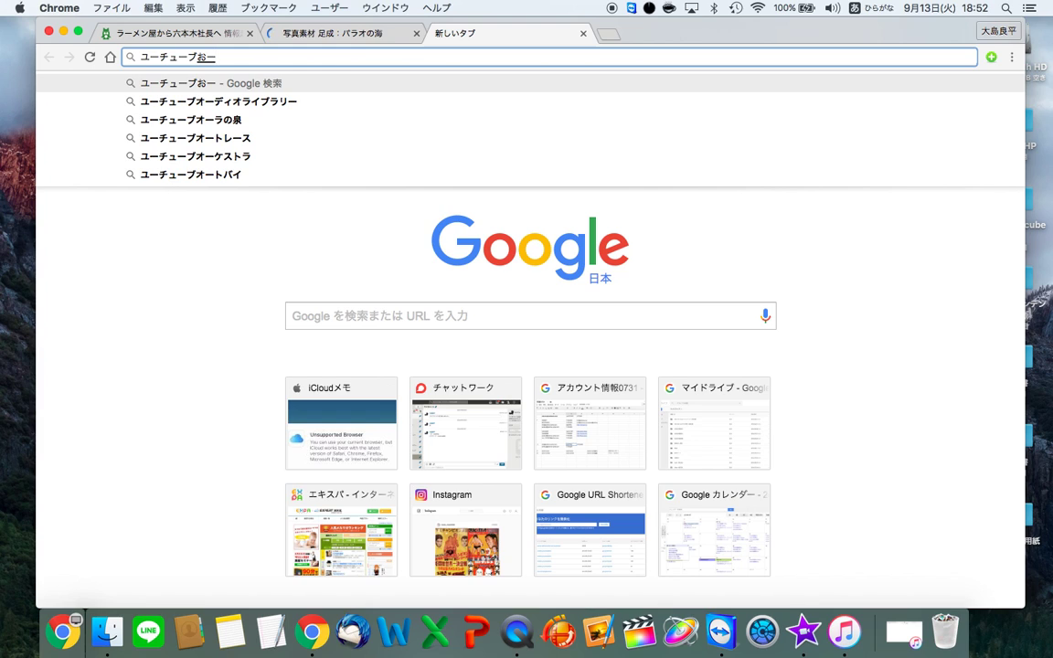
{"action": "left_click", "coordinate": [266, 101]}
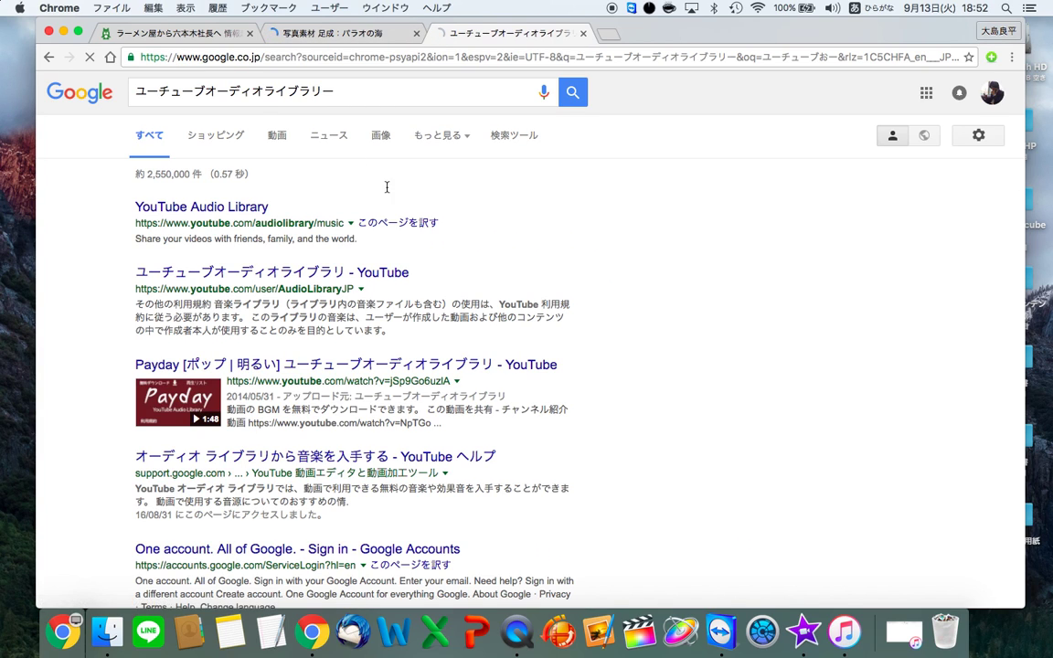
{"action": "left_click", "coordinate": [242, 206]}
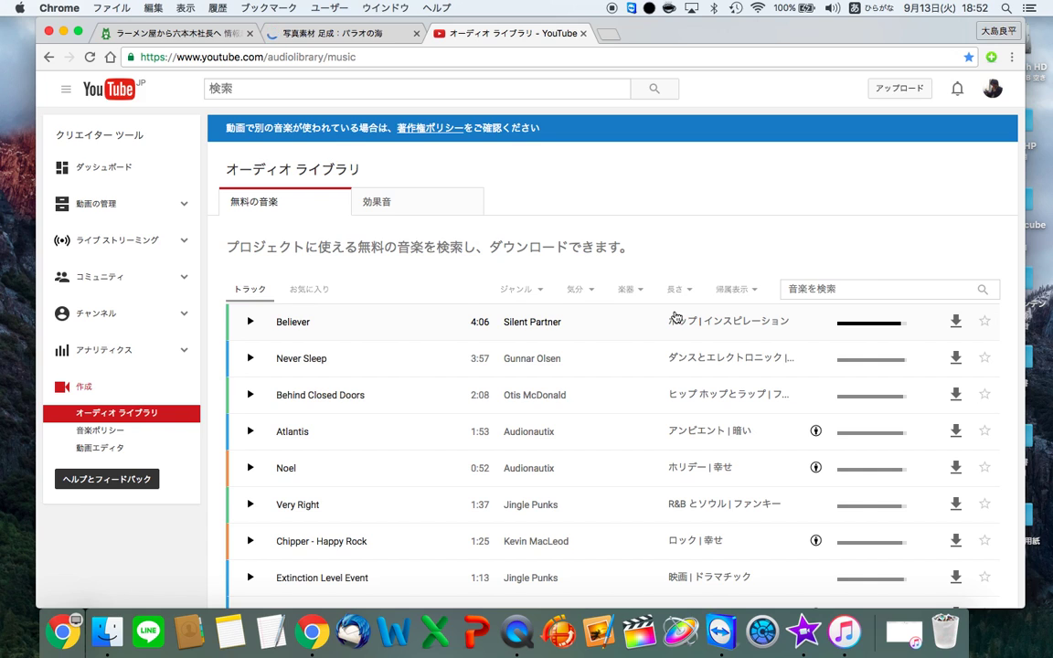
Examine the free music tracks at the start of the audio library, including their lengths, artists and genres.
{"action": "scroll", "coordinate": [675, 317], "scroll_direction": "down", "scroll_amount": 2}
{"action": "scroll", "coordinate": [536, 439], "scroll_direction": "up", "scroll_amount": 2}
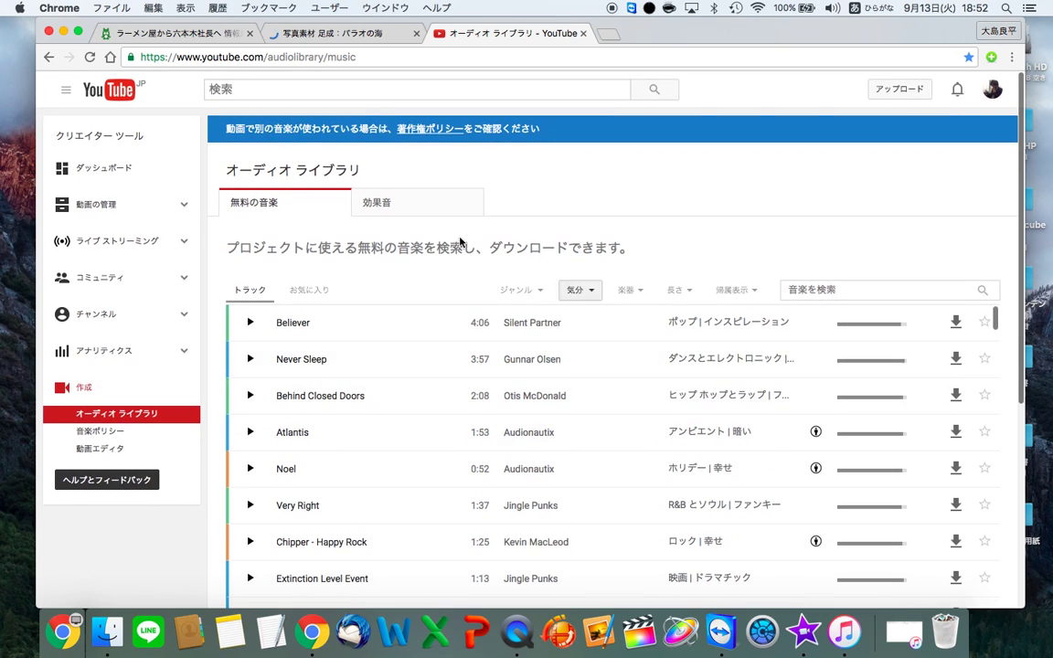
{"action": "scroll", "coordinate": [176, 332], "scroll_direction": "down", "scroll_amount": 4}
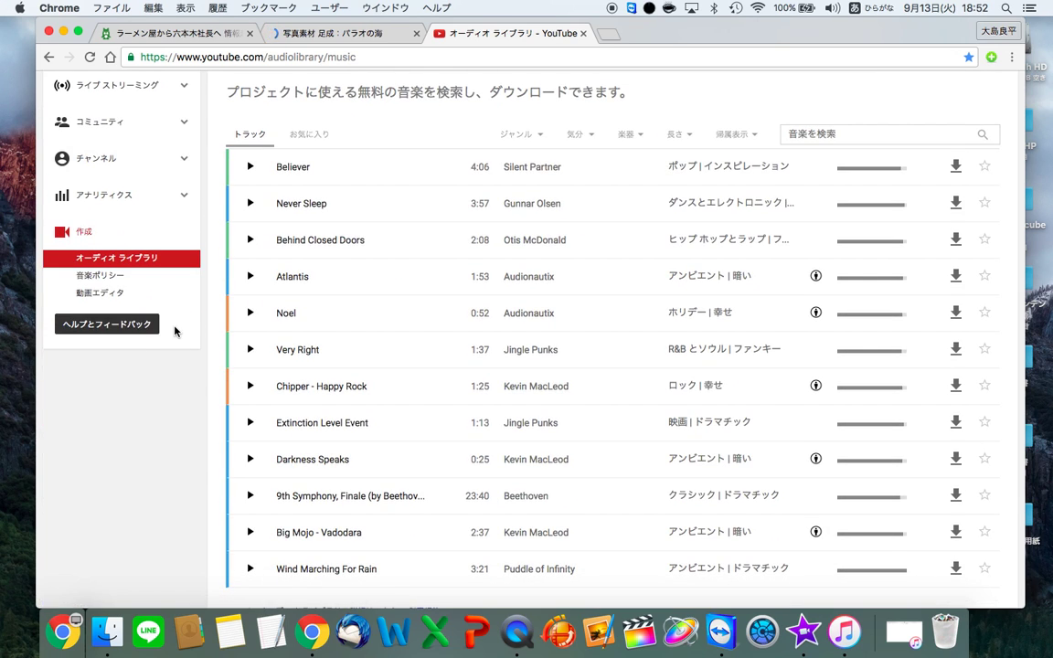
{"action": "scroll", "coordinate": [493, 367], "scroll_direction": "up", "scroll_amount": 3}
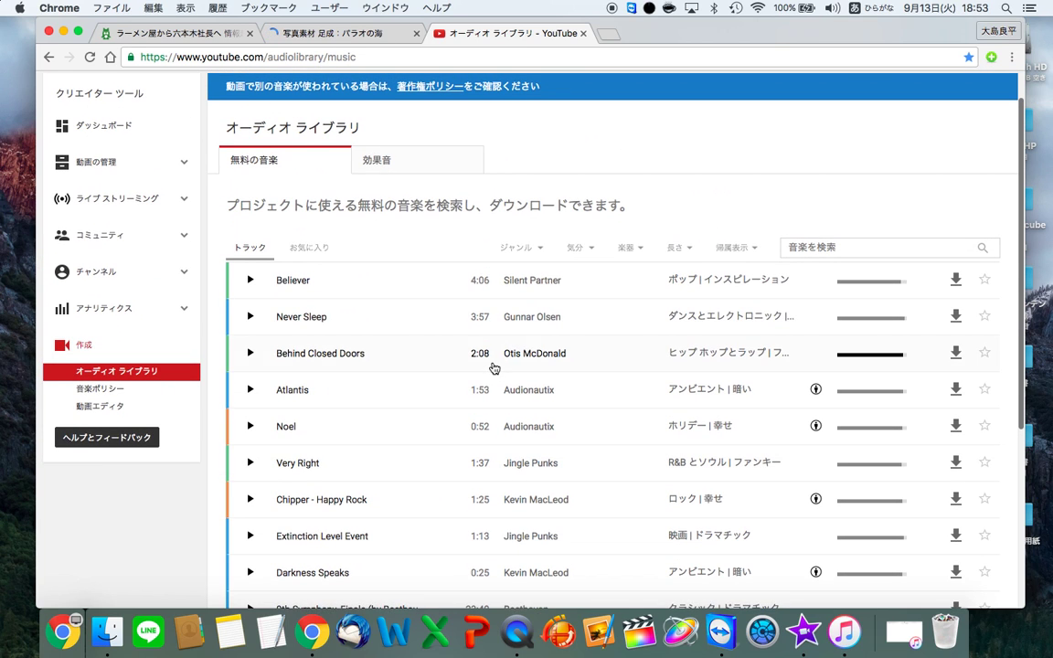
{"action": "scroll", "coordinate": [514, 417], "scroll_direction": "down", "scroll_amount": 2}
{"action": "scroll", "coordinate": [439, 421], "scroll_direction": "up", "scroll_amount": 2}
{"action": "scroll", "coordinate": [195, 541], "scroll_direction": "down", "scroll_amount": 3}
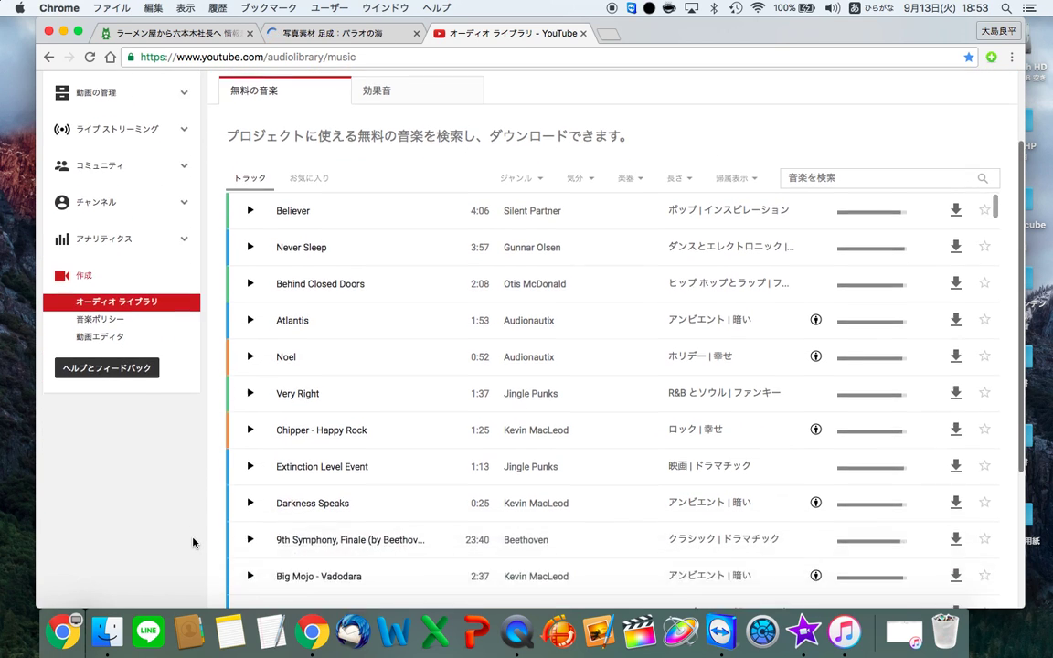
{"action": "scroll", "coordinate": [476, 427], "scroll_direction": "down", "scroll_amount": 2}
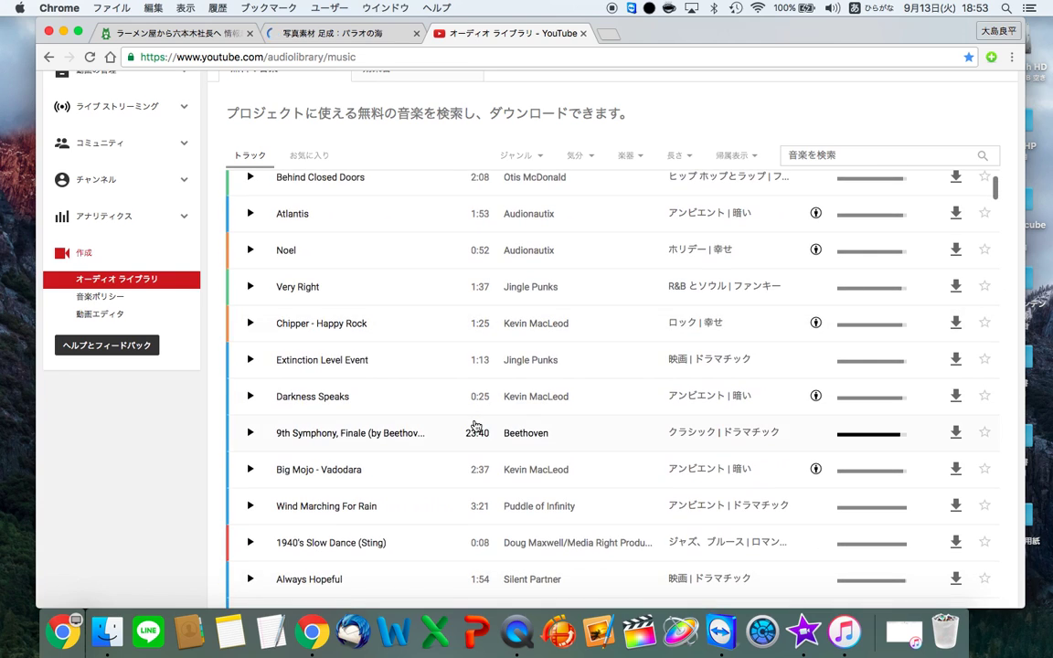
{"action": "scroll", "coordinate": [429, 320], "scroll_direction": "down", "scroll_amount": 3}
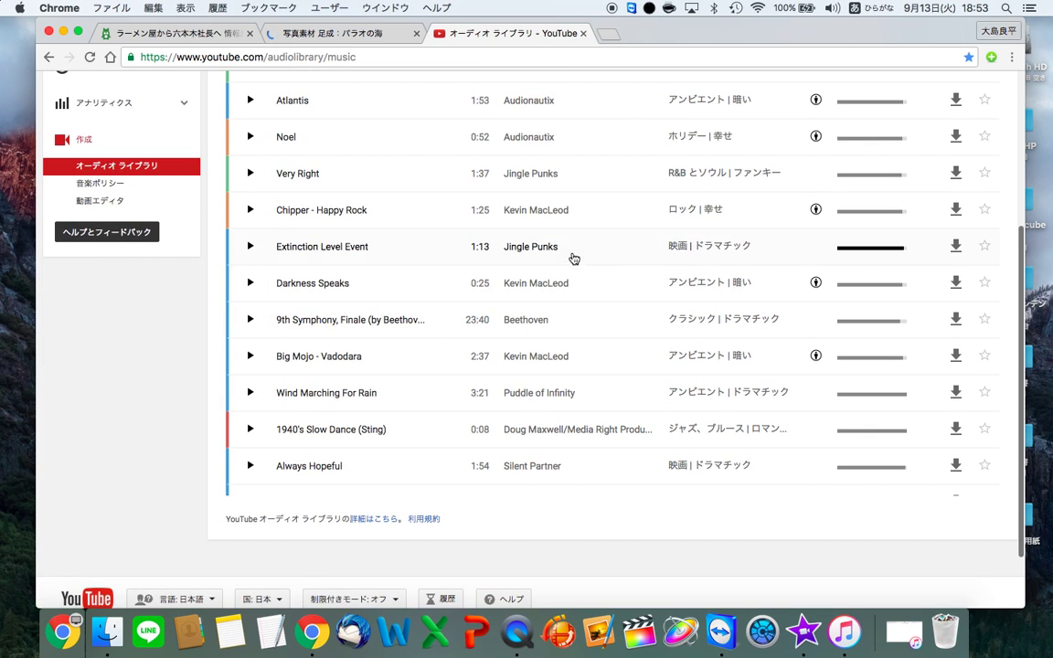
{"action": "scroll", "coordinate": [526, 265], "scroll_direction": "up", "scroll_amount": 5}
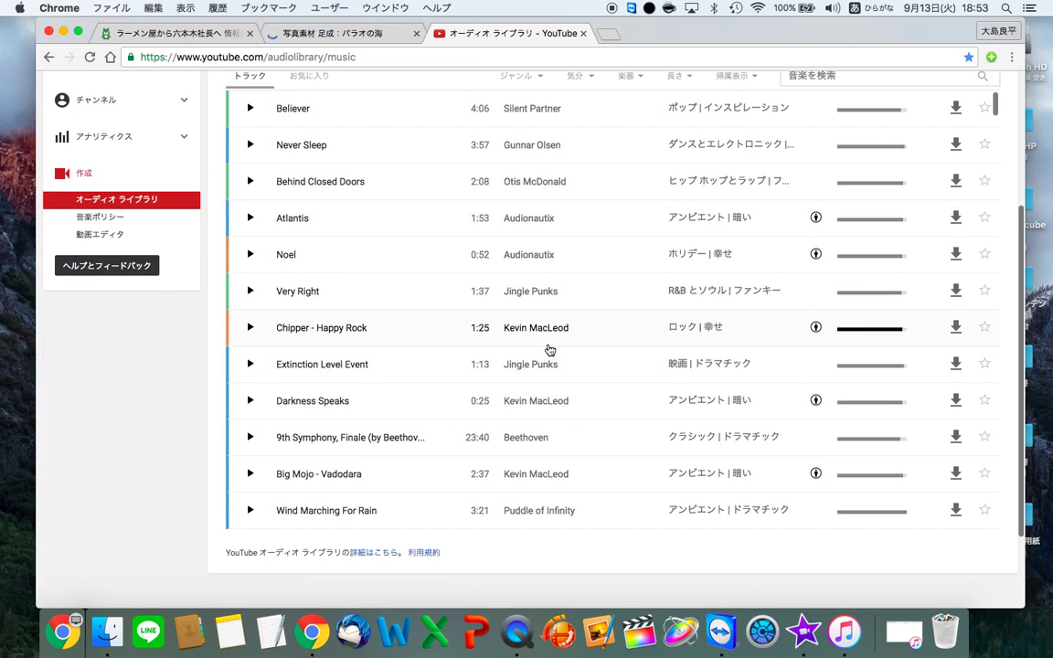
{"action": "scroll", "coordinate": [549, 350], "scroll_direction": "down", "scroll_amount": 2}
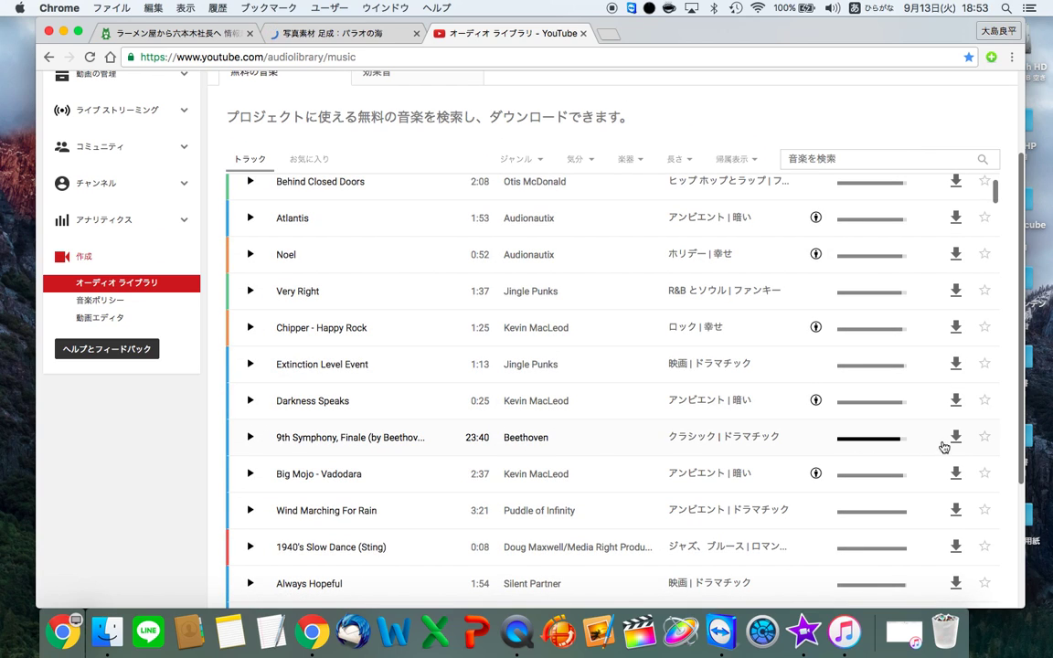
Preview Beethoven's 9th Symphony, Finale and look through the tracks further down the free music list.
{"action": "left_click", "coordinate": [717, 437]}
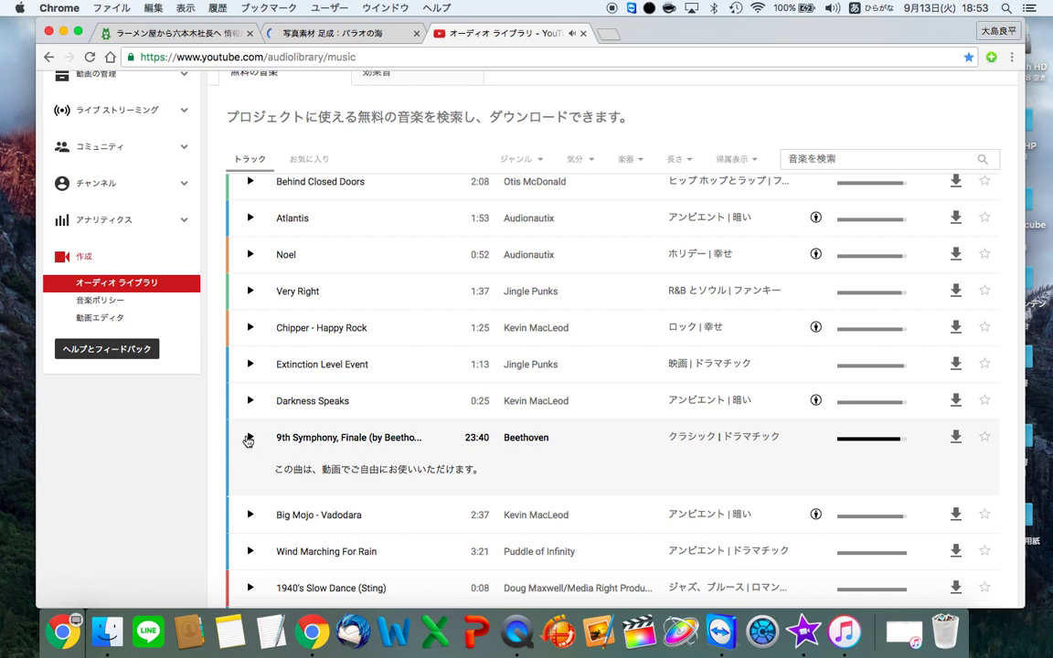
{"action": "scroll", "coordinate": [439, 440], "scroll_direction": "down", "scroll_amount": 6}
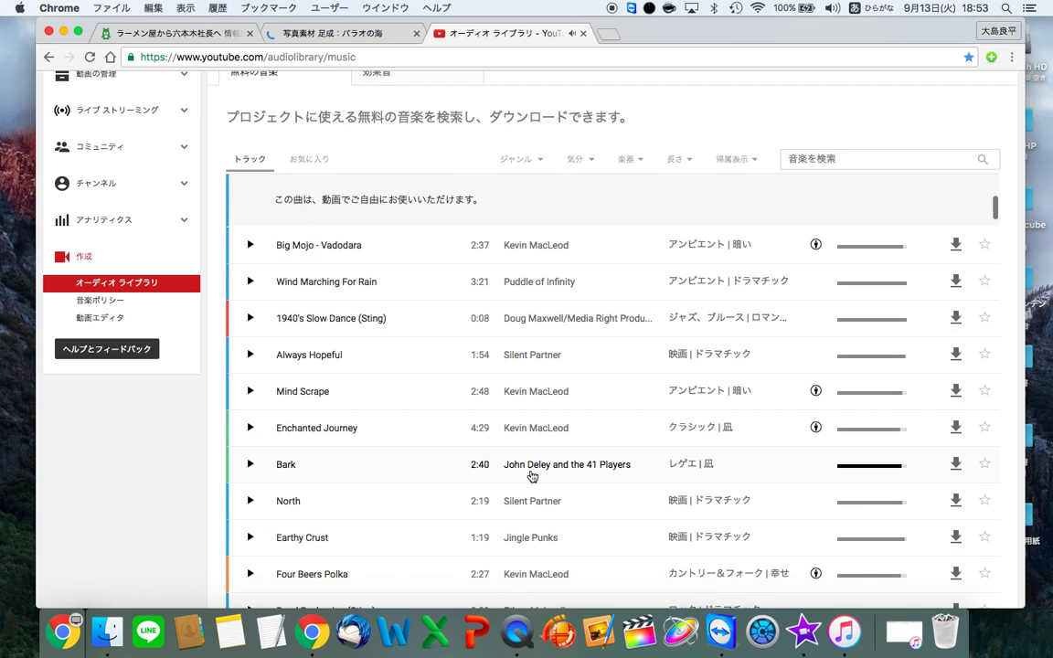
{"action": "scroll", "coordinate": [532, 476], "scroll_direction": "down", "scroll_amount": 15}
{"action": "scroll", "coordinate": [531, 475], "scroll_direction": "down", "scroll_amount": 14}
{"action": "scroll", "coordinate": [531, 475], "scroll_direction": "down", "scroll_amount": 14}
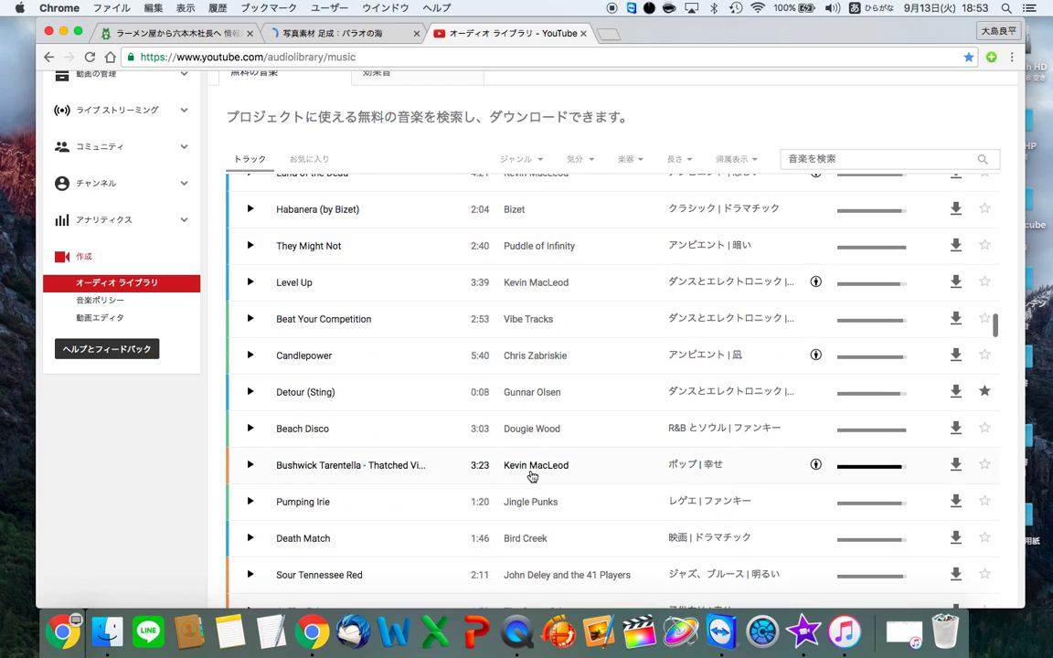
{"action": "scroll", "coordinate": [531, 475], "scroll_direction": "down", "scroll_amount": 6}
{"action": "scroll", "coordinate": [532, 476], "scroll_direction": "down", "scroll_amount": 15}
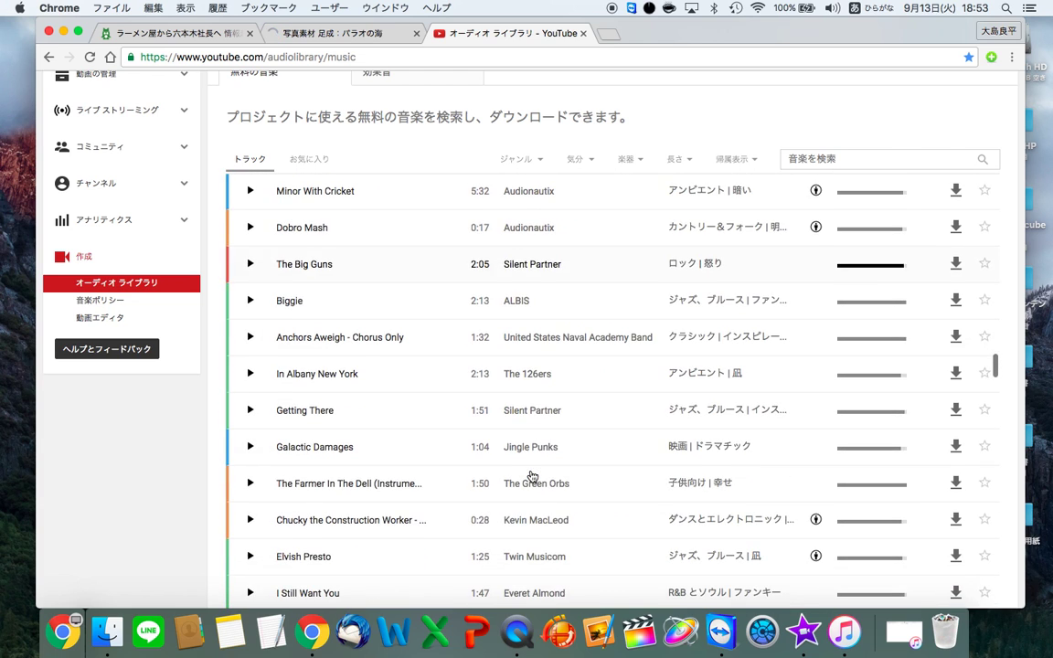
{"action": "scroll", "coordinate": [531, 475], "scroll_direction": "down", "scroll_amount": 17}
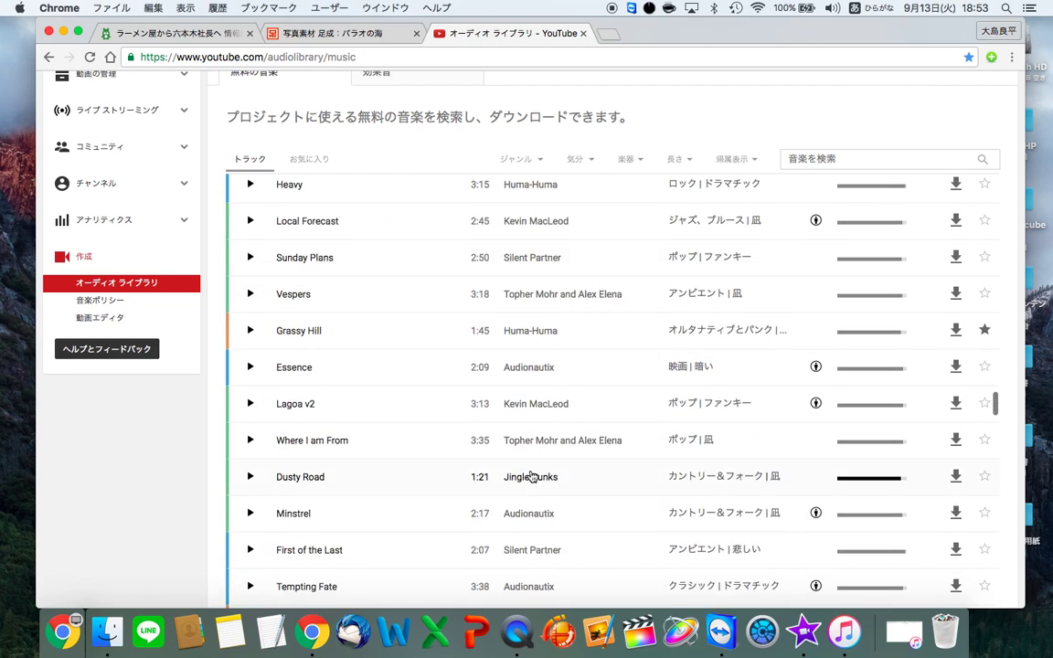
Look through the rest of the free music list and return to its beginning.
{"action": "scroll", "coordinate": [531, 476], "scroll_direction": "down", "scroll_amount": 20}
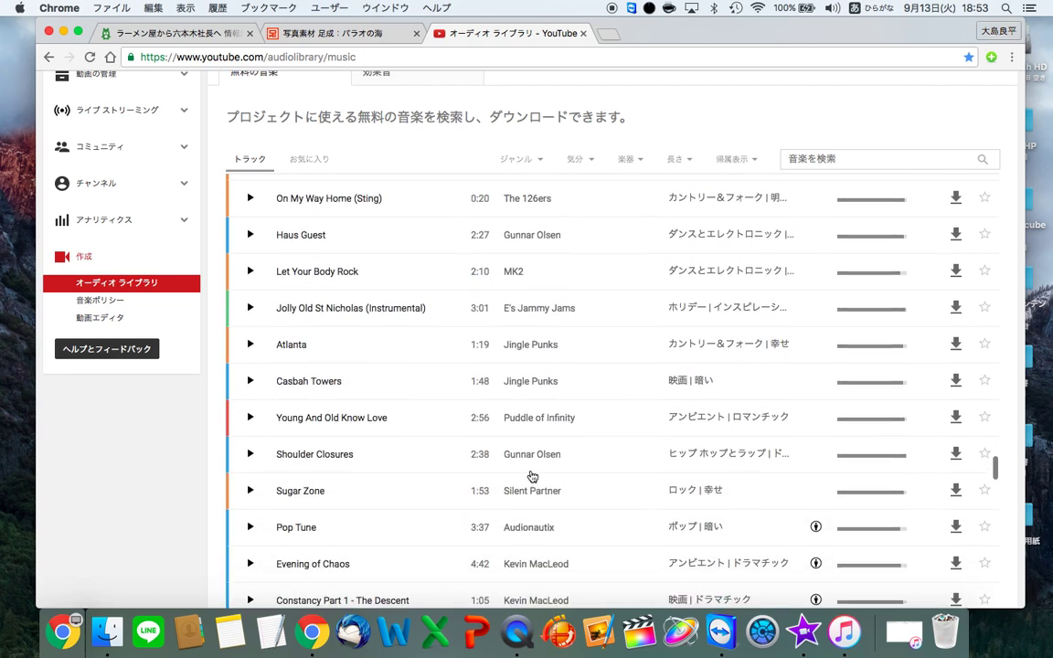
{"action": "scroll", "coordinate": [531, 475], "scroll_direction": "down", "scroll_amount": 20}
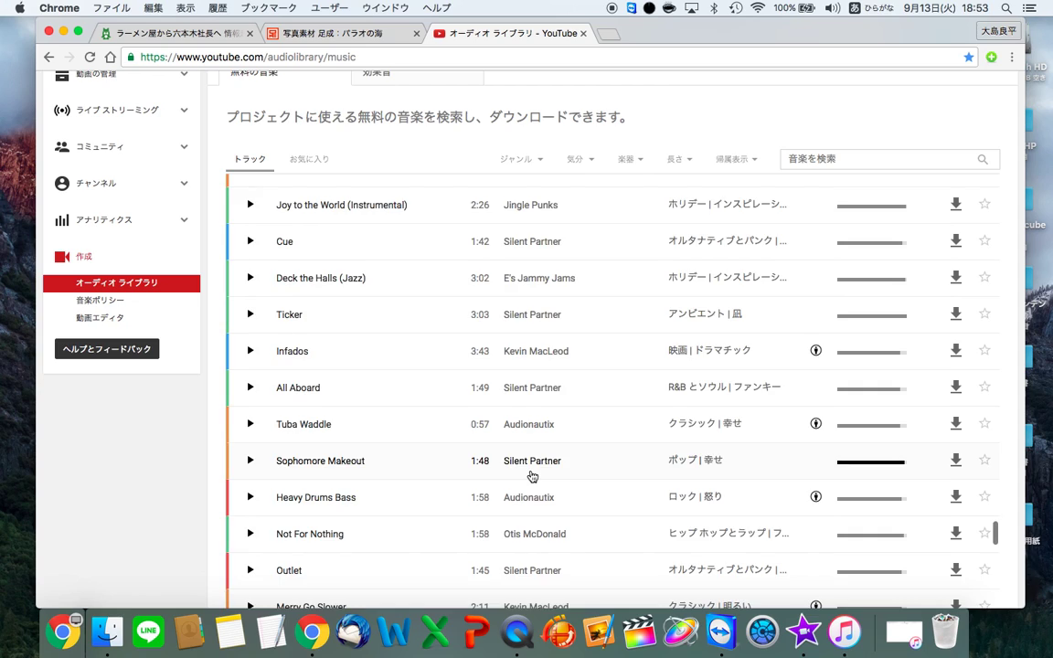
{"action": "scroll", "coordinate": [531, 475], "scroll_direction": "up", "scroll_amount": 20}
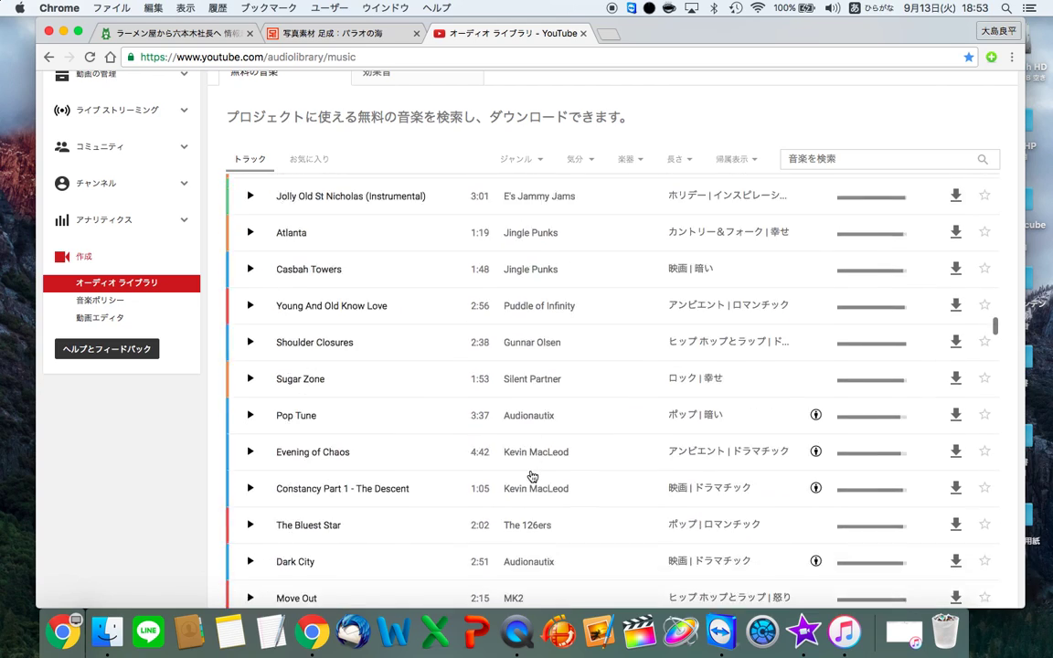
{"action": "scroll", "coordinate": [532, 476], "scroll_direction": "up", "scroll_amount": 20}
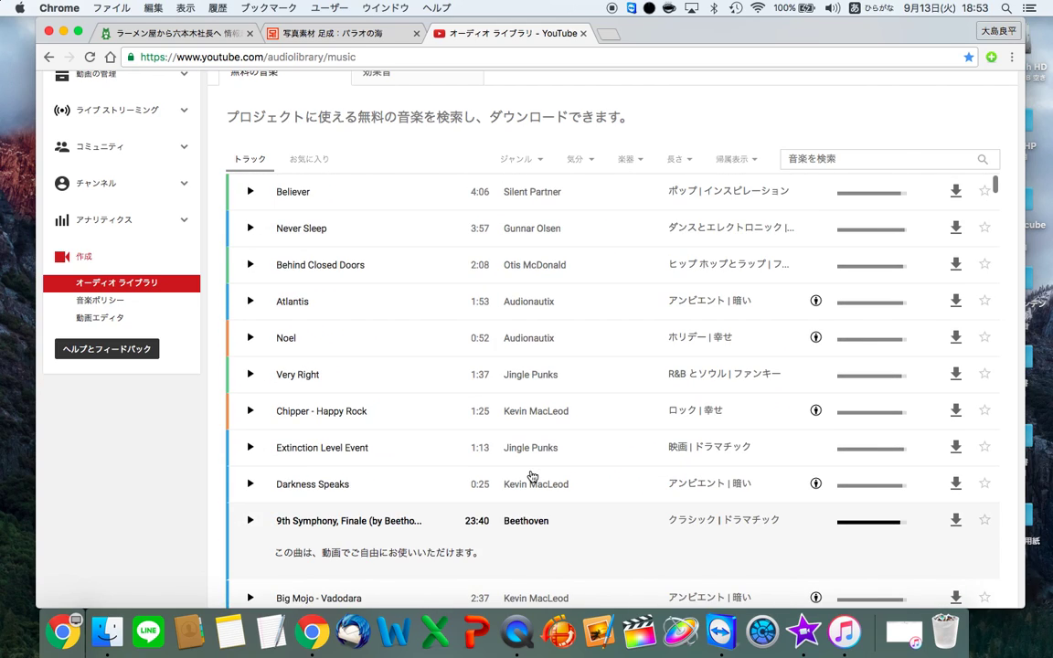
{"action": "scroll", "coordinate": [532, 476], "scroll_direction": "down", "scroll_amount": 4}
{"action": "scroll", "coordinate": [532, 475], "scroll_direction": "up", "scroll_amount": 4}
{"action": "scroll", "coordinate": [436, 474], "scroll_direction": "down", "scroll_amount": 1}
{"action": "scroll", "coordinate": [364, 474], "scroll_direction": "up", "scroll_amount": 1}
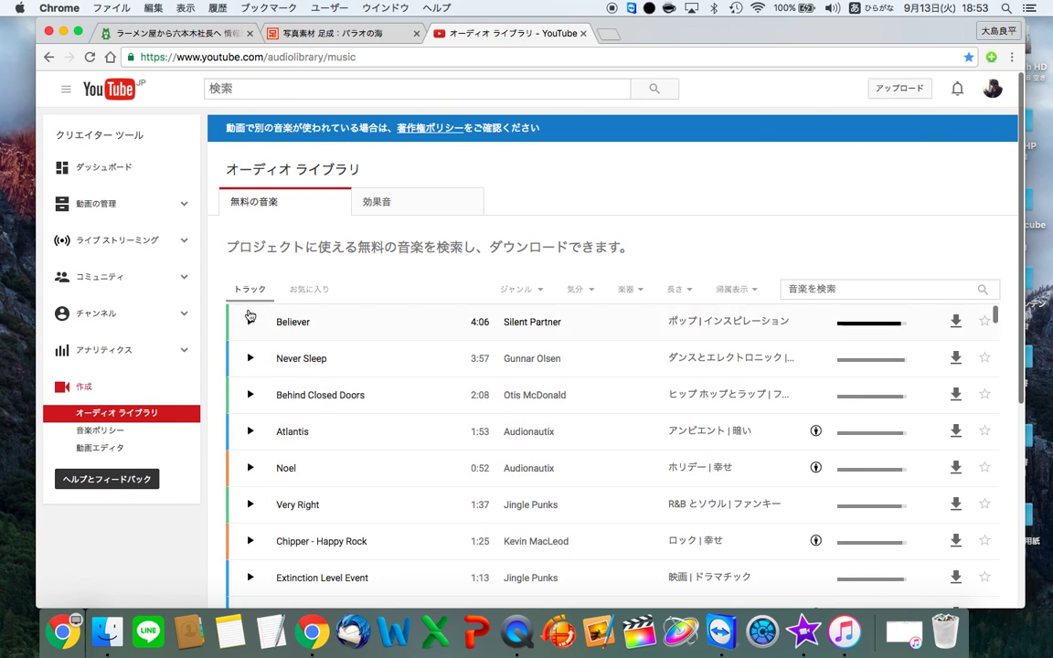
Preview and download the free track Believer by Silent Partner, and show the desktop.
{"action": "left_click", "coordinate": [248, 321]}
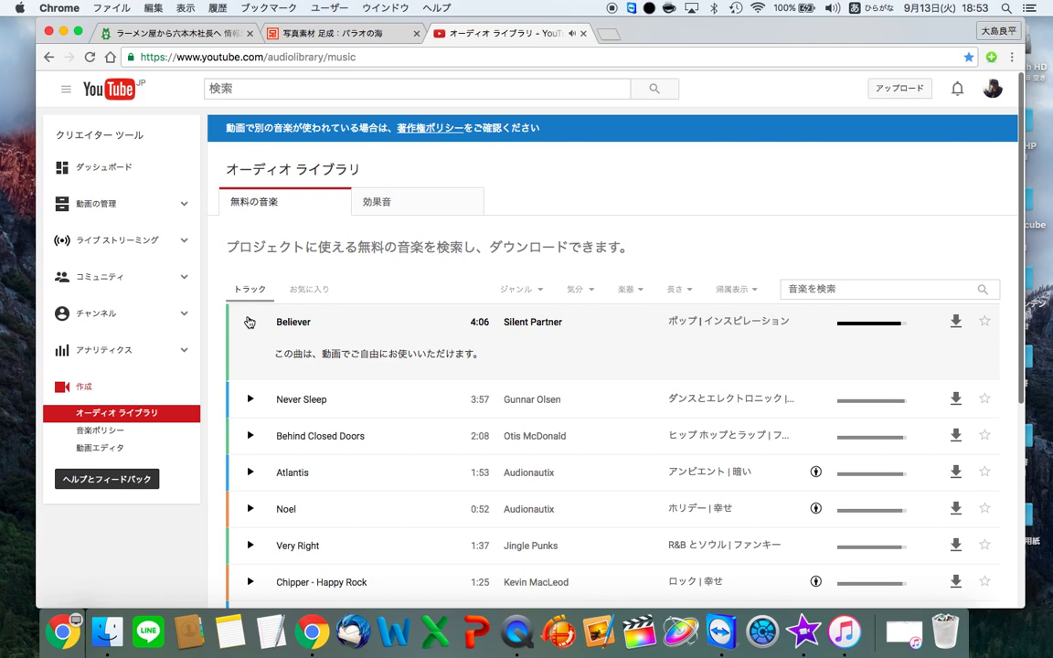
{"action": "left_click", "coordinate": [955, 323]}
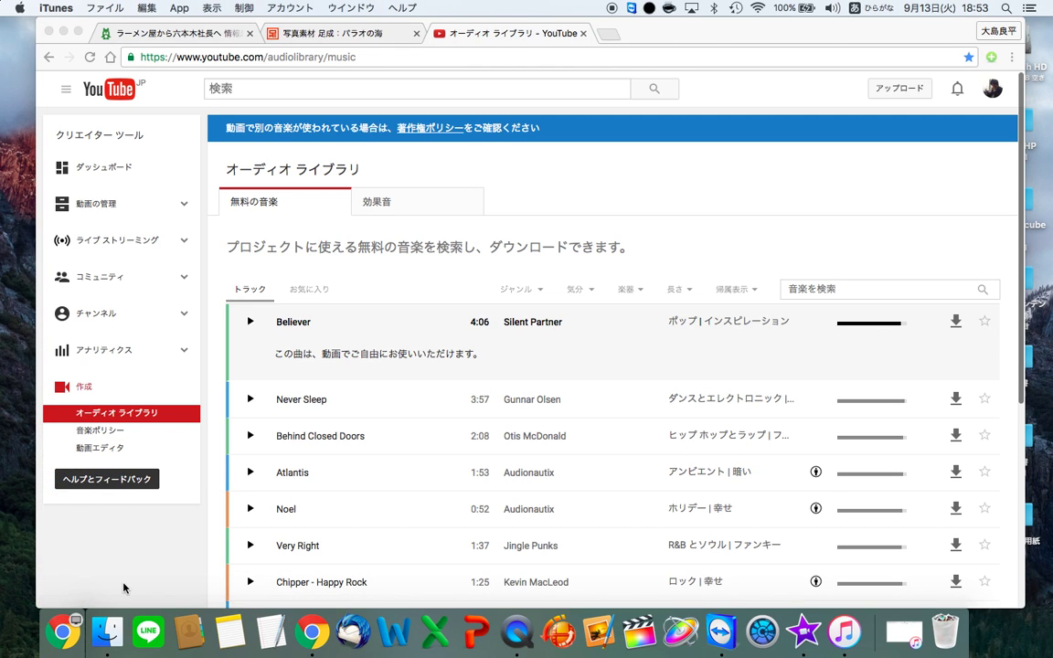
{"action": "key", "text": "F11"}
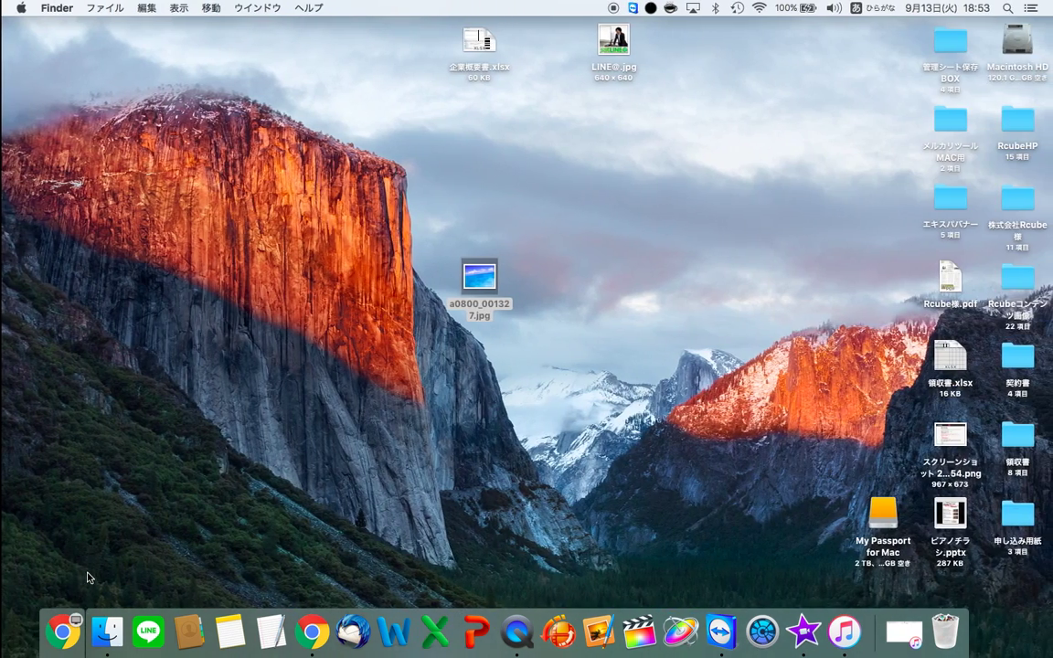
Move Believer.mp3 from the Downloads folder to the desktop beside the photo and close the Finder window.
{"action": "left_click", "coordinate": [107, 630]}
{"action": "left_click", "coordinate": [79, 465]}
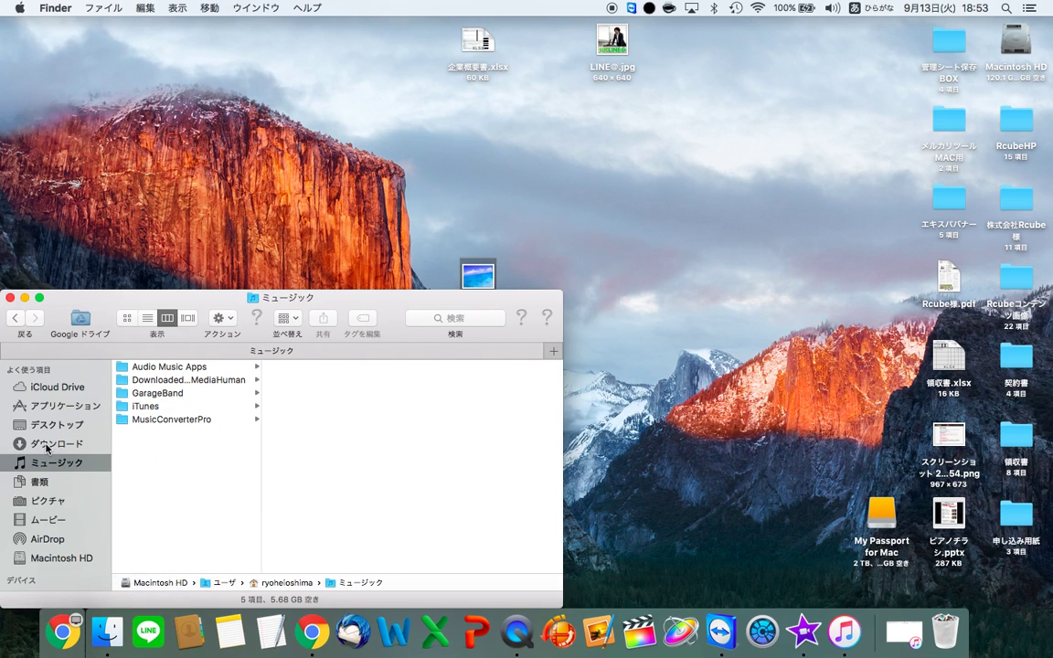
{"action": "left_click", "coordinate": [55, 444]}
{"action": "left_click_drag", "start_coordinate": [159, 385], "coordinate": [575, 293]}
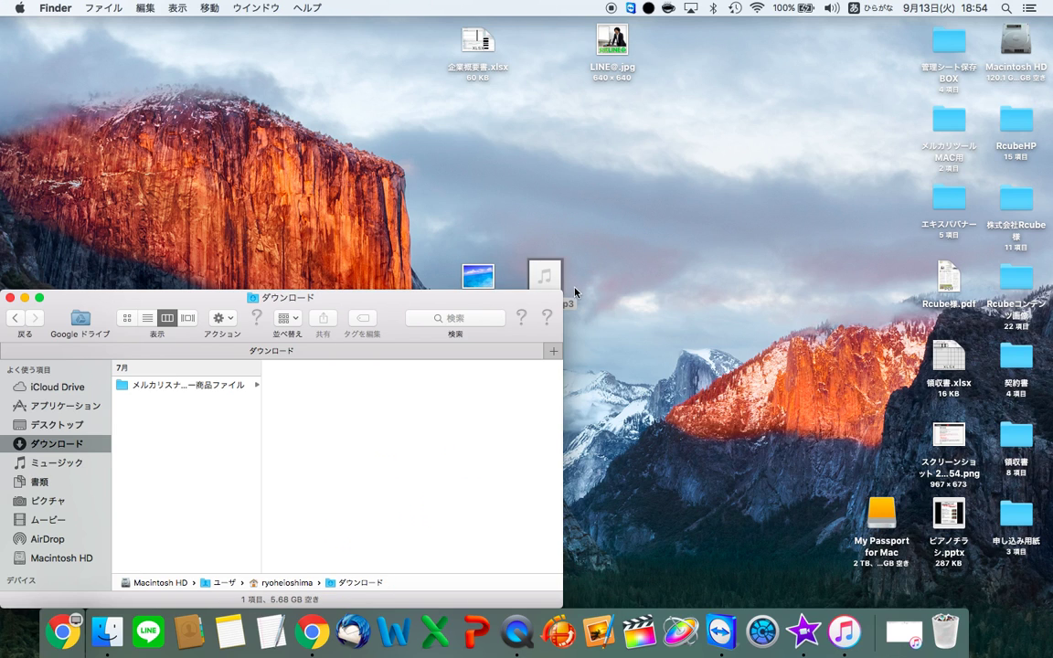
{"action": "left_click", "coordinate": [10, 298]}
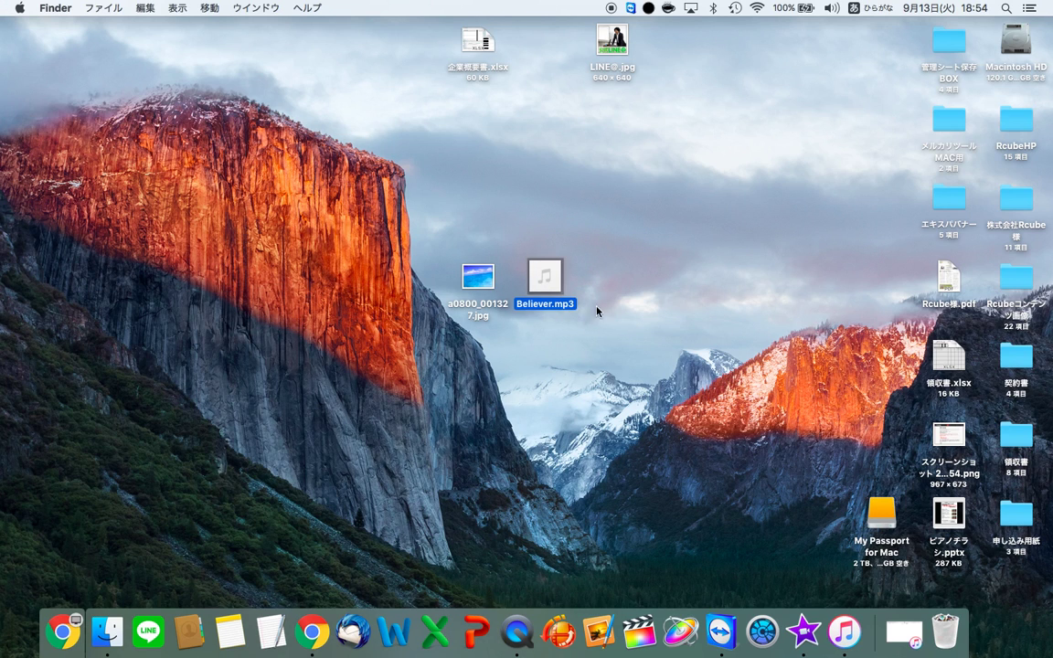
Switch to iMovie and place the desktop photo a0800_001327.jpg in the empty project timeline.
{"action": "left_click", "coordinate": [844, 631]}
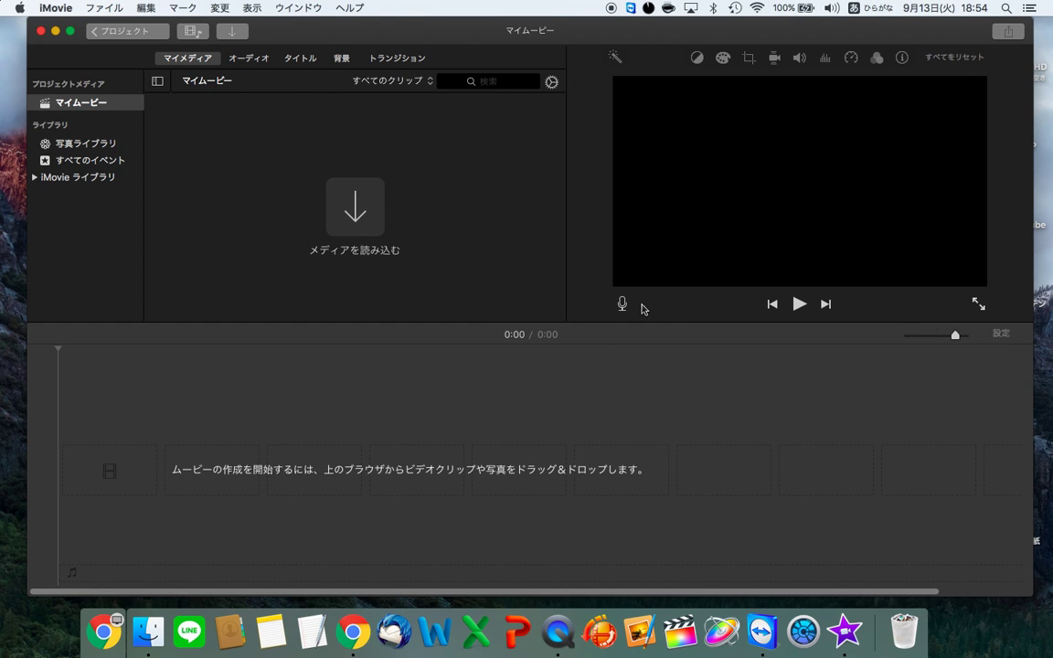
{"action": "key", "text": "ctrl+Right"}
{"action": "key", "text": "ctrl+Left"}
{"action": "key", "text": "ctrl+Right"}
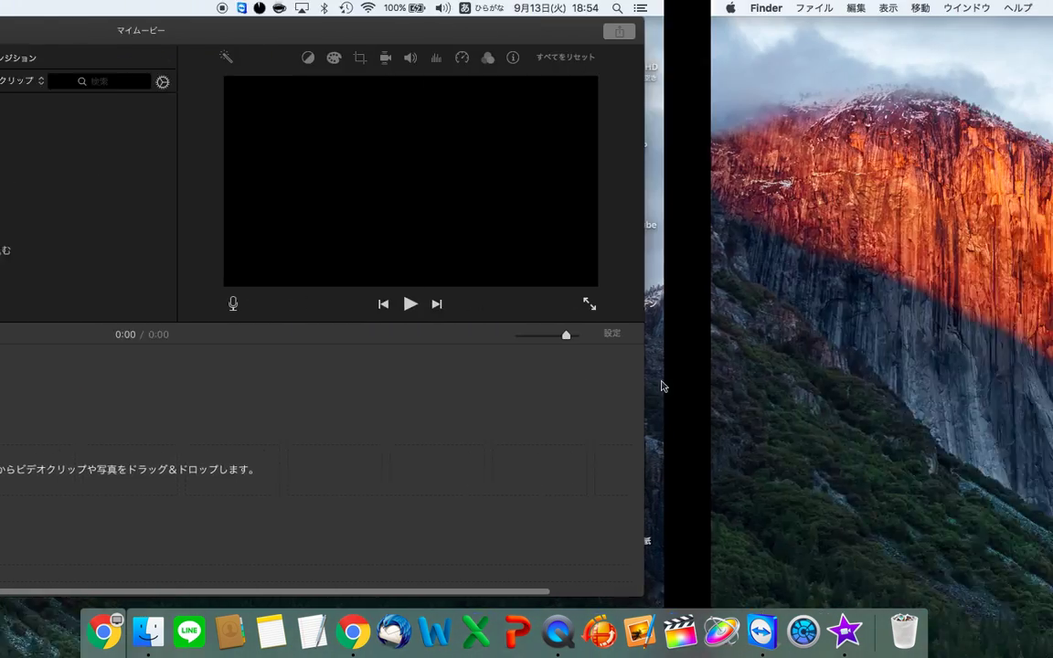
{"action": "left_click_drag", "start_coordinate": [489, 283], "coordinate": [307, 440]}
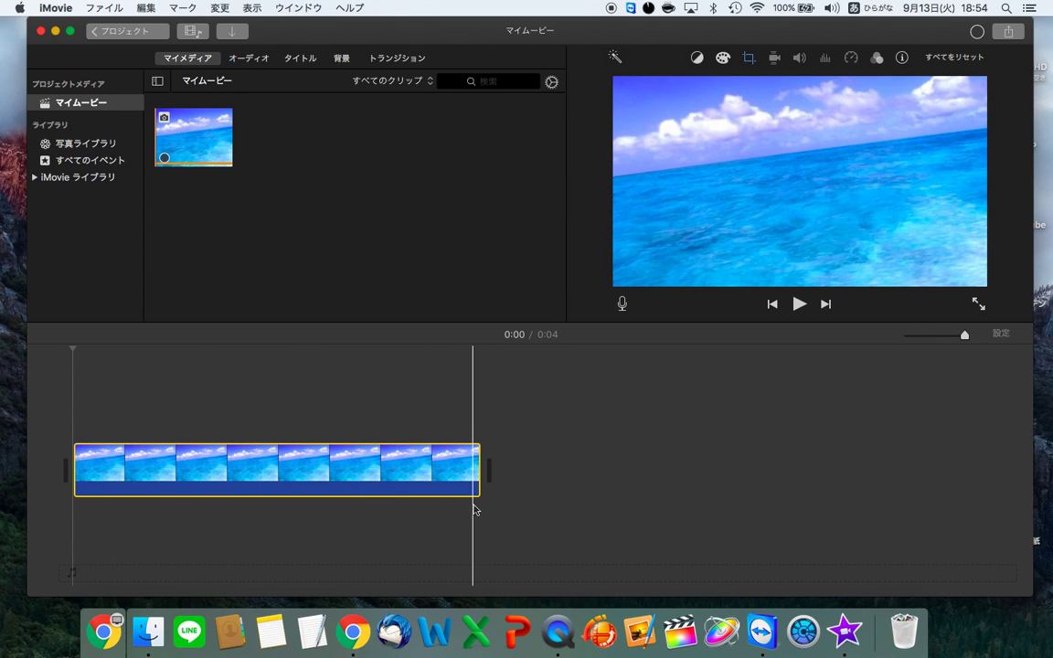
Extend the sea photo clip to 25.5 seconds and place the playhead at about 5 seconds.
{"action": "left_click_drag", "start_coordinate": [479, 465], "coordinate": [973, 473]}
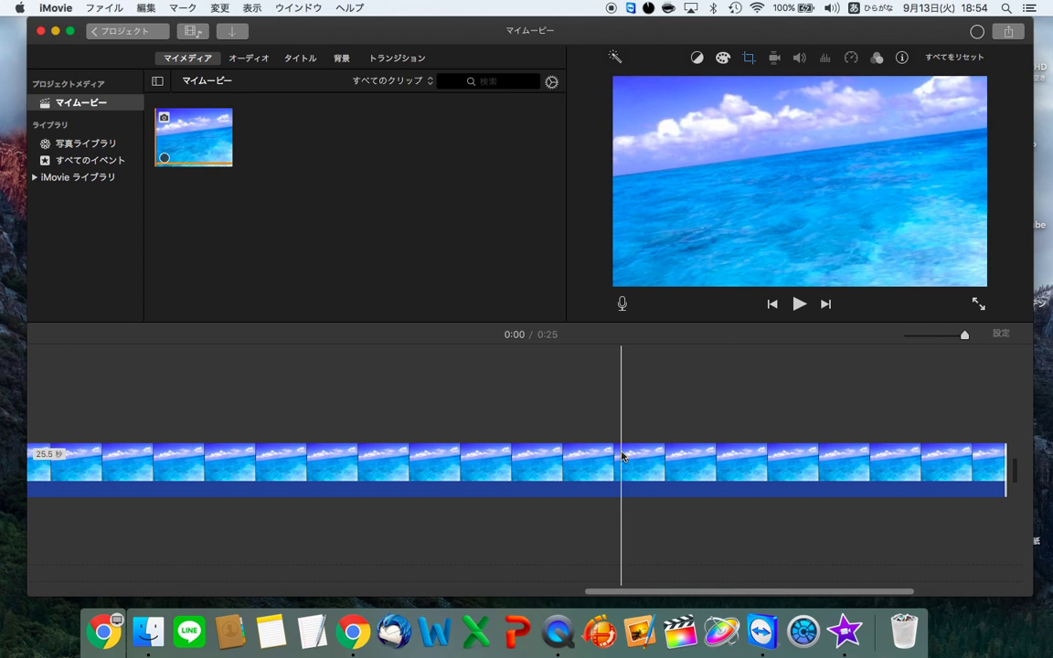
{"action": "scroll", "coordinate": [622, 457], "scroll_direction": "left", "scroll_amount": 15}
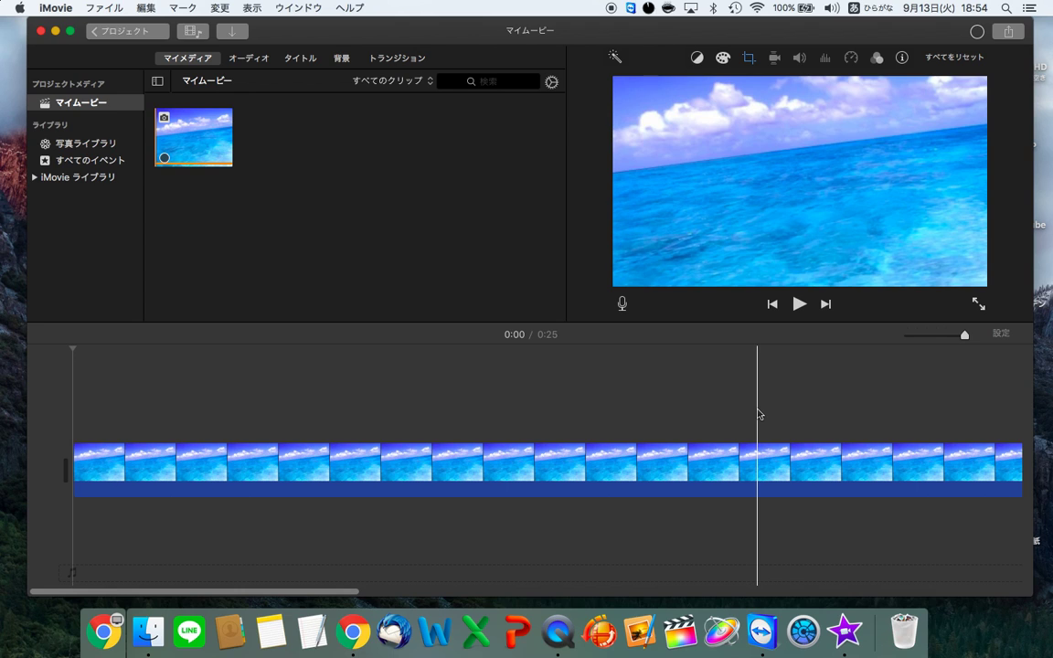
{"action": "left_click", "coordinate": [656, 470]}
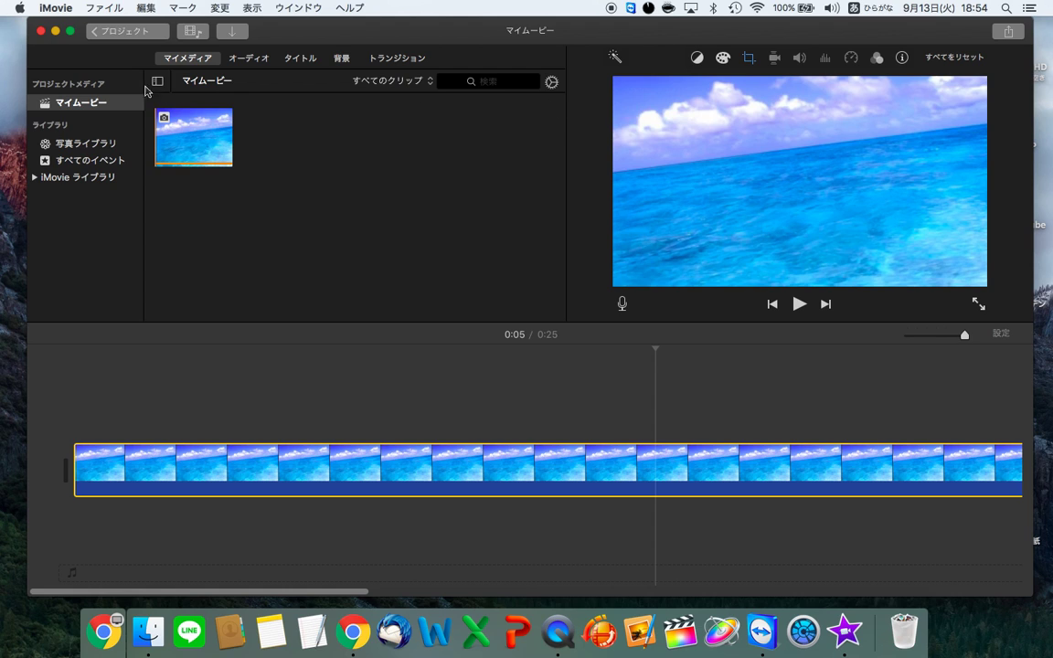
Browse the title styles and add the エンドロール title above the photo clip near its start.
{"action": "left_click", "coordinate": [240, 61]}
{"action": "left_click", "coordinate": [304, 61]}
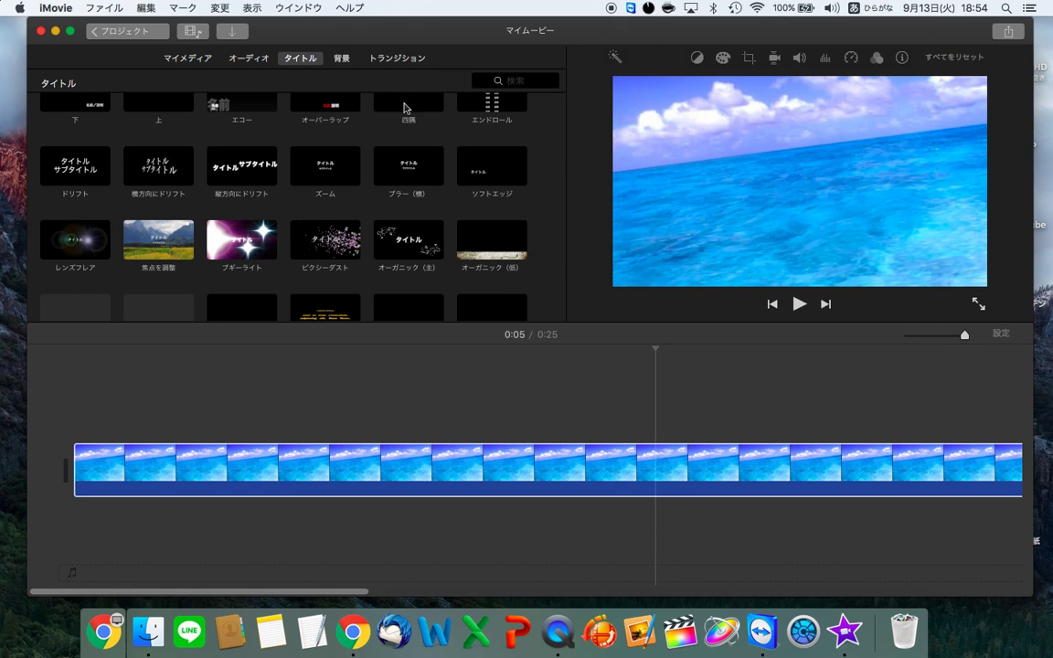
{"action": "scroll", "coordinate": [416, 120], "scroll_direction": "up", "scroll_amount": 5}
{"action": "scroll", "coordinate": [416, 120], "scroll_direction": "down", "scroll_amount": 3}
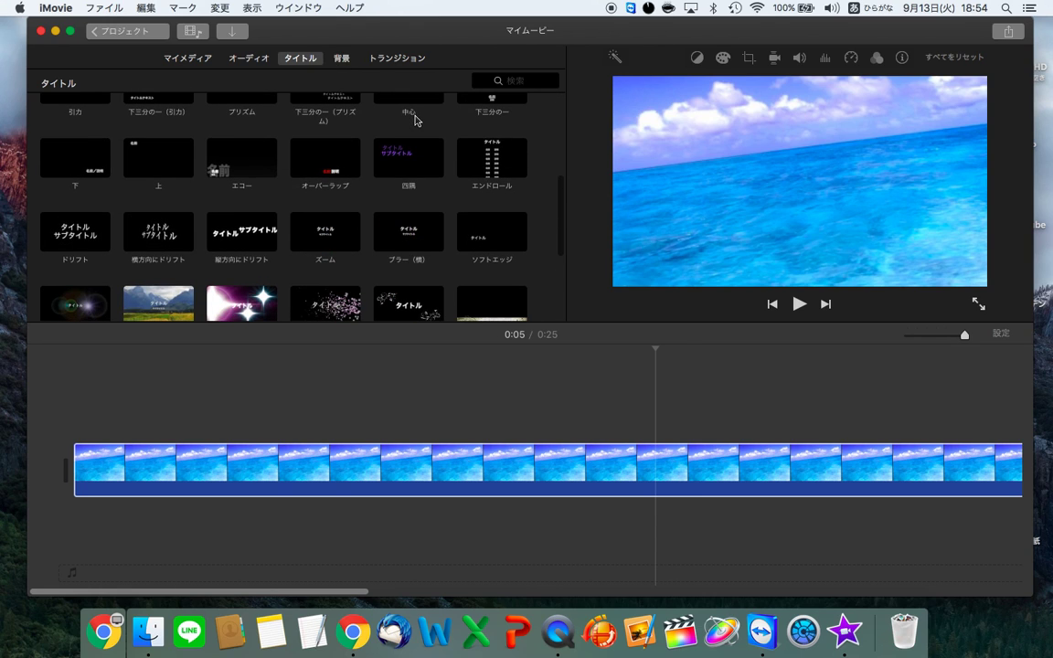
{"action": "scroll", "coordinate": [237, 209], "scroll_direction": "down", "scroll_amount": 5}
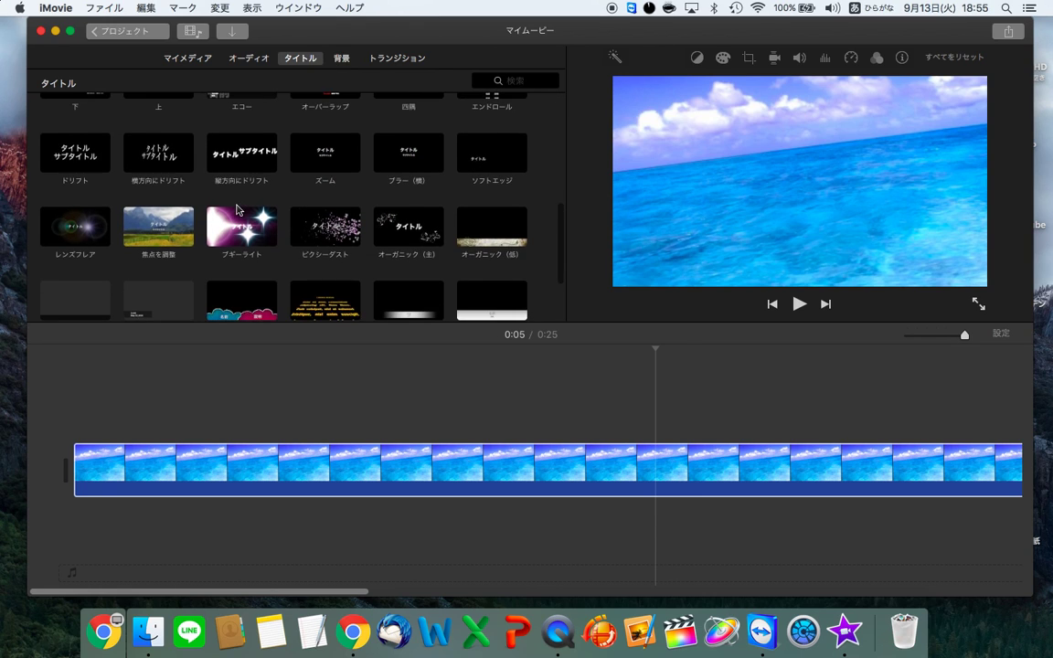
{"action": "scroll", "coordinate": [237, 209], "scroll_direction": "up", "scroll_amount": 10}
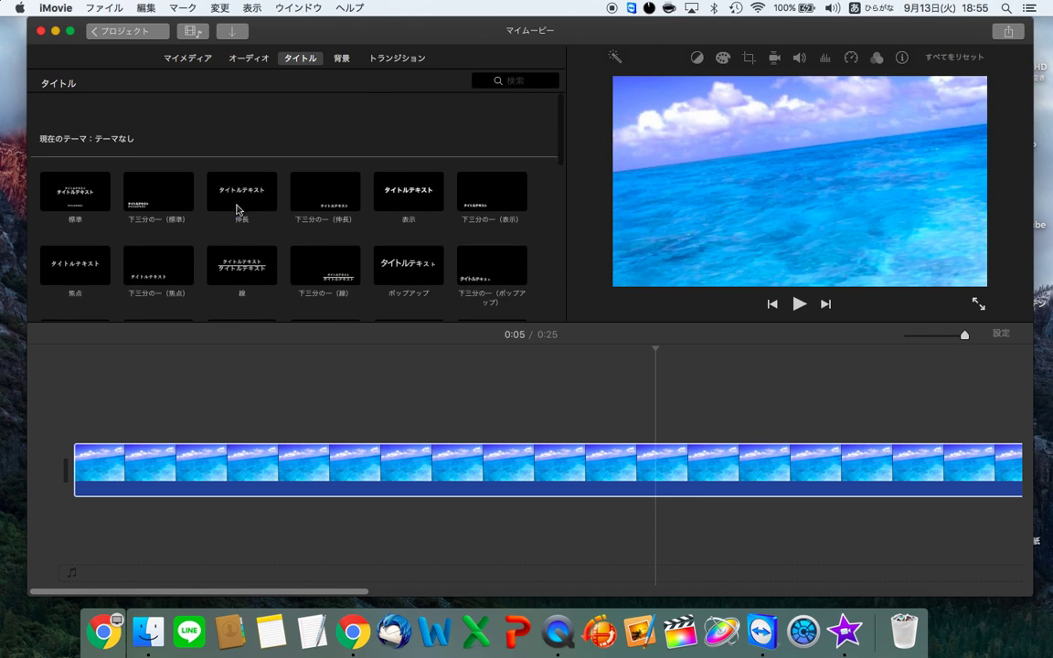
{"action": "scroll", "coordinate": [237, 209], "scroll_direction": "down", "scroll_amount": 2}
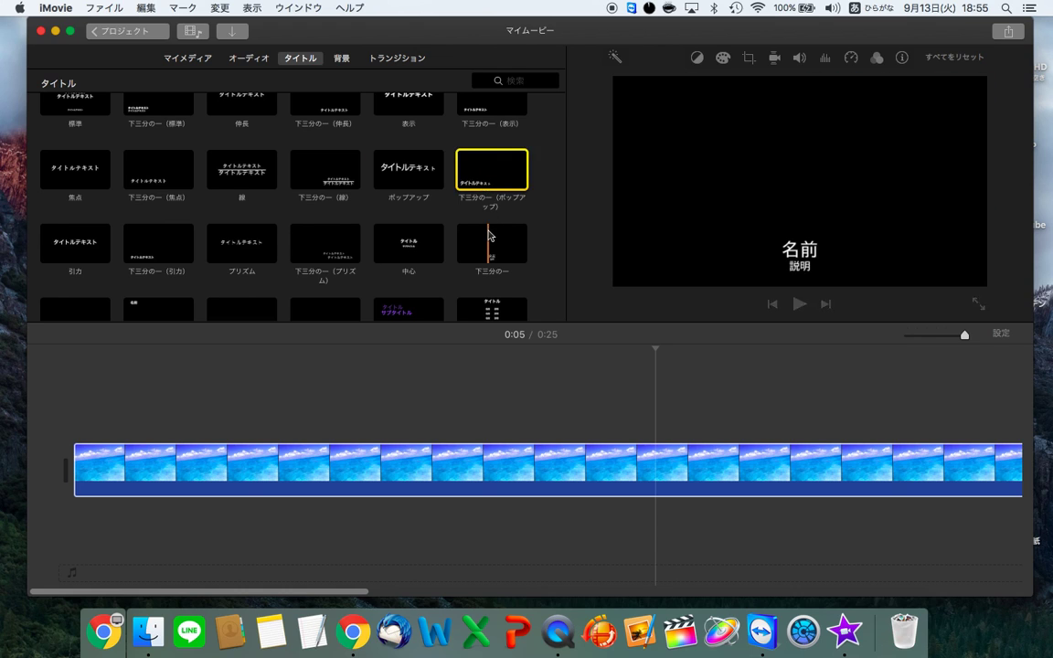
{"action": "scroll", "coordinate": [489, 234], "scroll_direction": "down", "scroll_amount": 2}
{"action": "left_click_drag", "start_coordinate": [506, 245], "coordinate": [136, 406]}
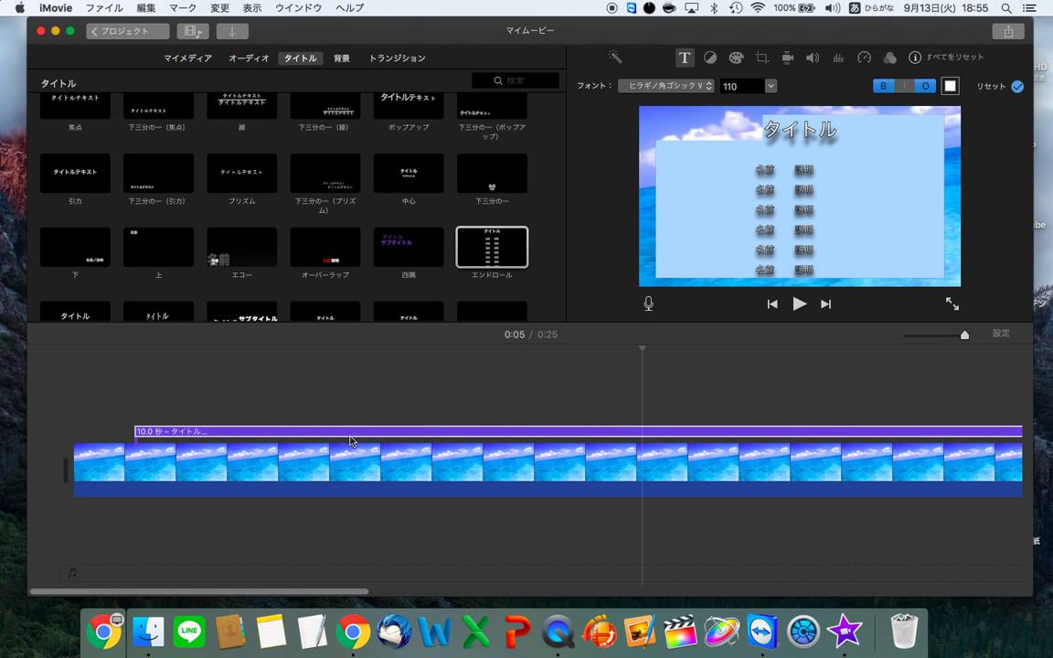
Move the エンドロール title to the start of the photo clip and preview it at about 2 seconds.
{"action": "left_click", "coordinate": [291, 430]}
{"action": "left_click_drag", "start_coordinate": [240, 431], "coordinate": [179, 430]}
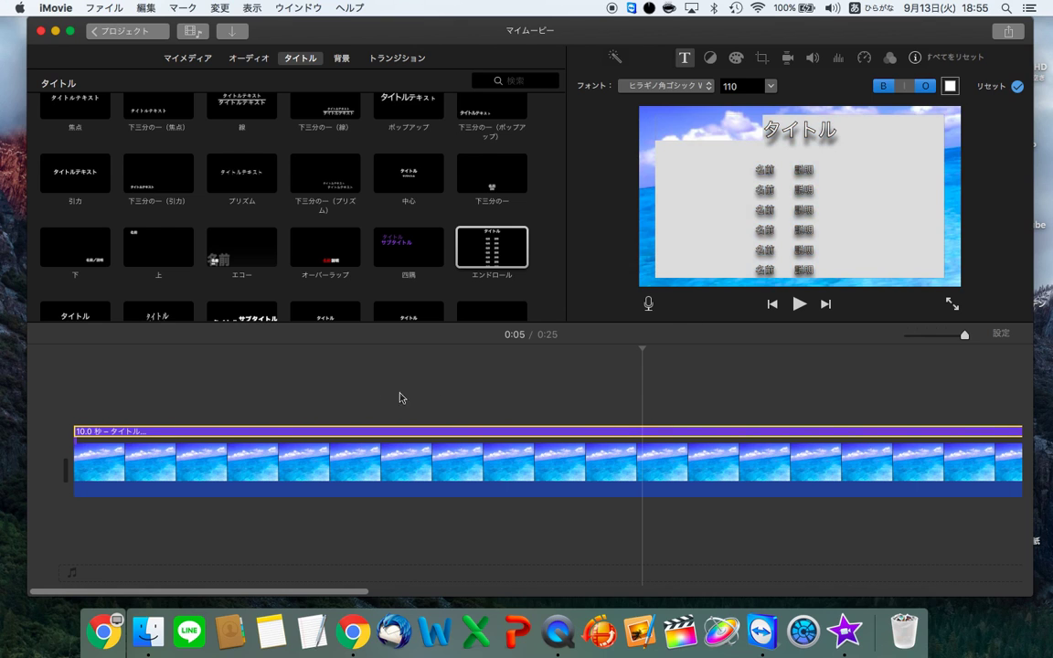
{"action": "left_click", "coordinate": [604, 395]}
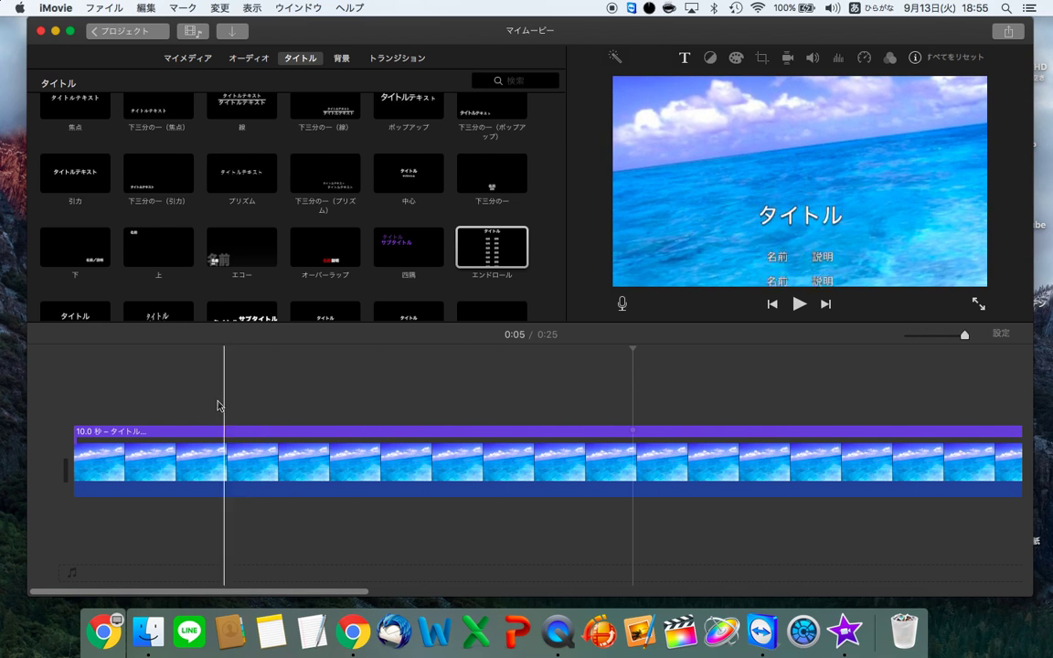
{"action": "left_click", "coordinate": [294, 402]}
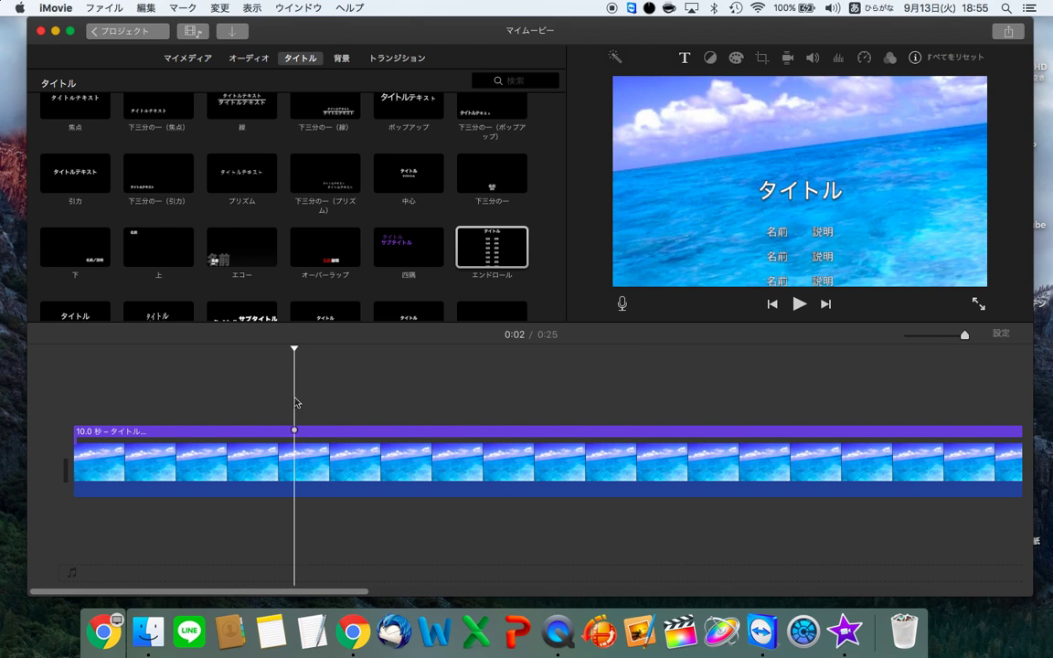
Switch to Chrome and show the Ameba blog post ビジネスは真面目すぎてもいけない.
{"action": "key", "text": "ctrl+Right"}
{"action": "key", "text": "ctrl+Left"}
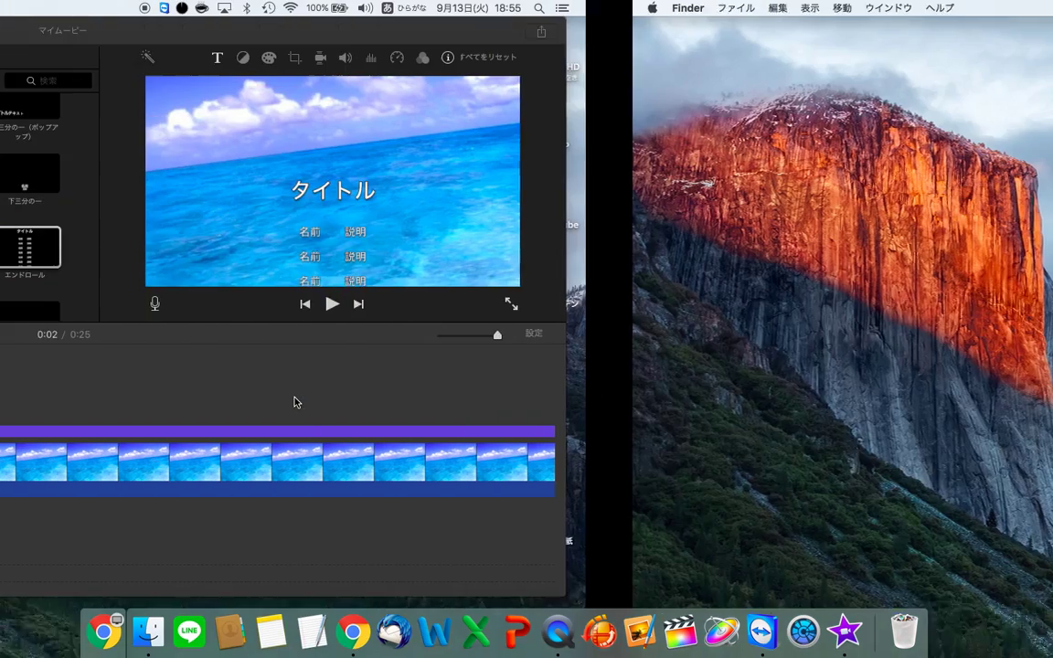
{"action": "key", "text": "ctrl+Right"}
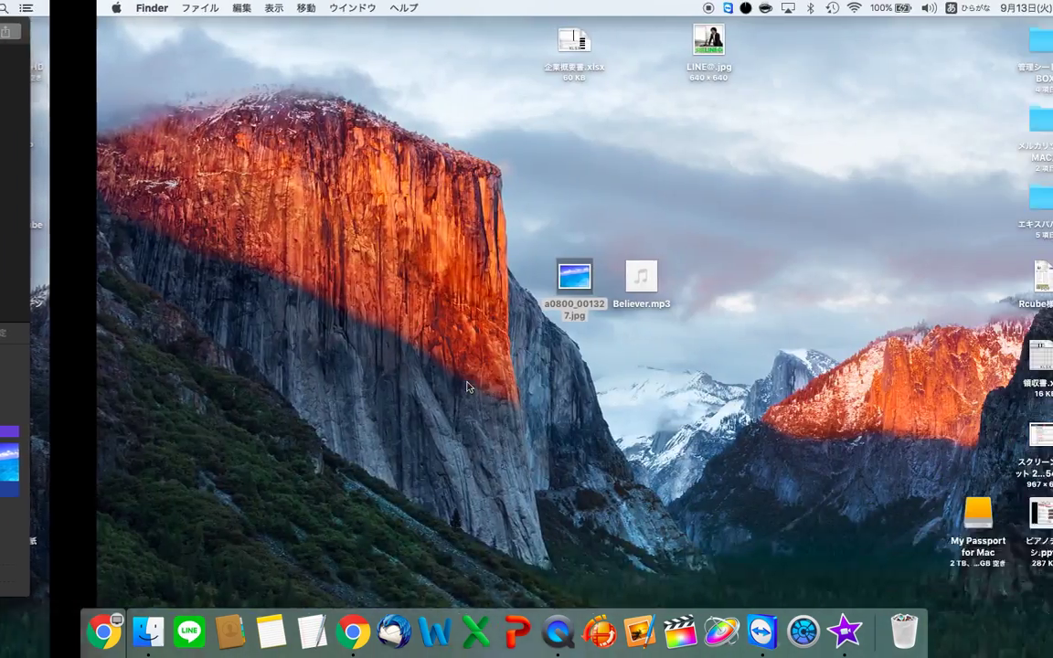
{"action": "key", "text": "ctrl+Right"}
{"action": "key", "text": "ctrl+Right"}
{"action": "key", "text": "ctrl+Right"}
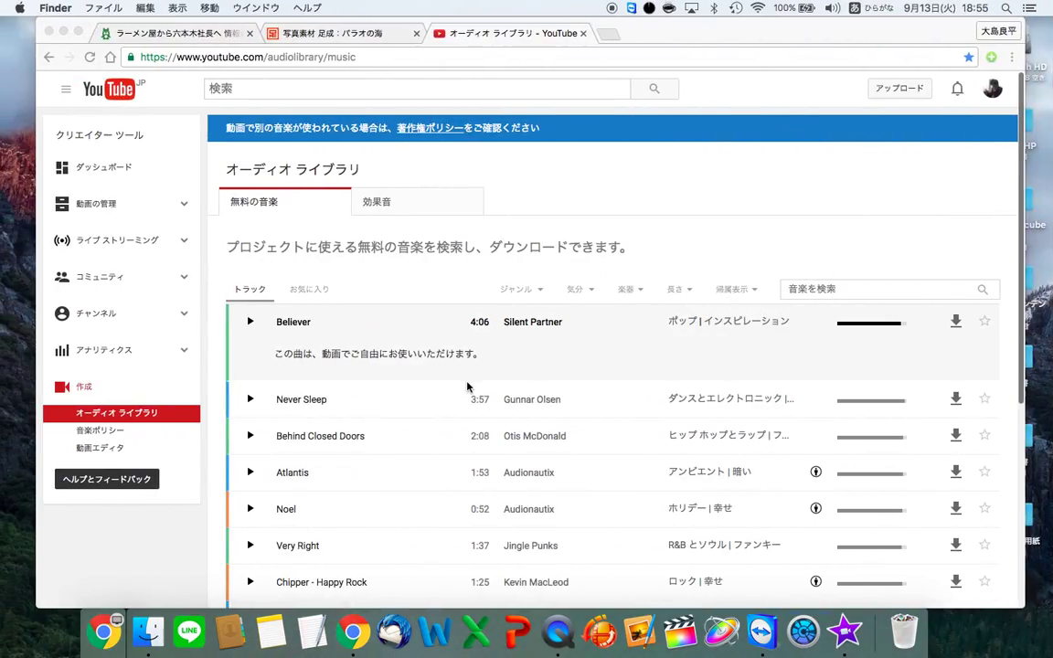
{"action": "left_click", "coordinate": [169, 33]}
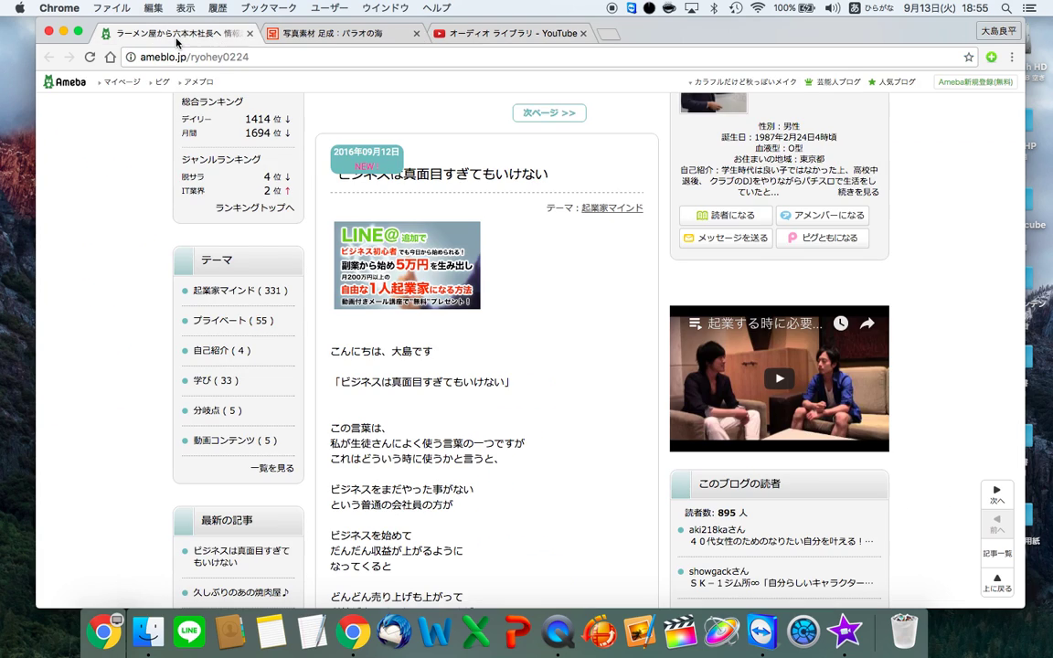
{"action": "left_click", "coordinate": [338, 32]}
{"action": "left_click", "coordinate": [151, 35]}
Copy the blog post's text from the opening greeting through the signature above the night garden photo.
{"action": "scroll", "coordinate": [657, 356], "scroll_direction": "down", "scroll_amount": 3}
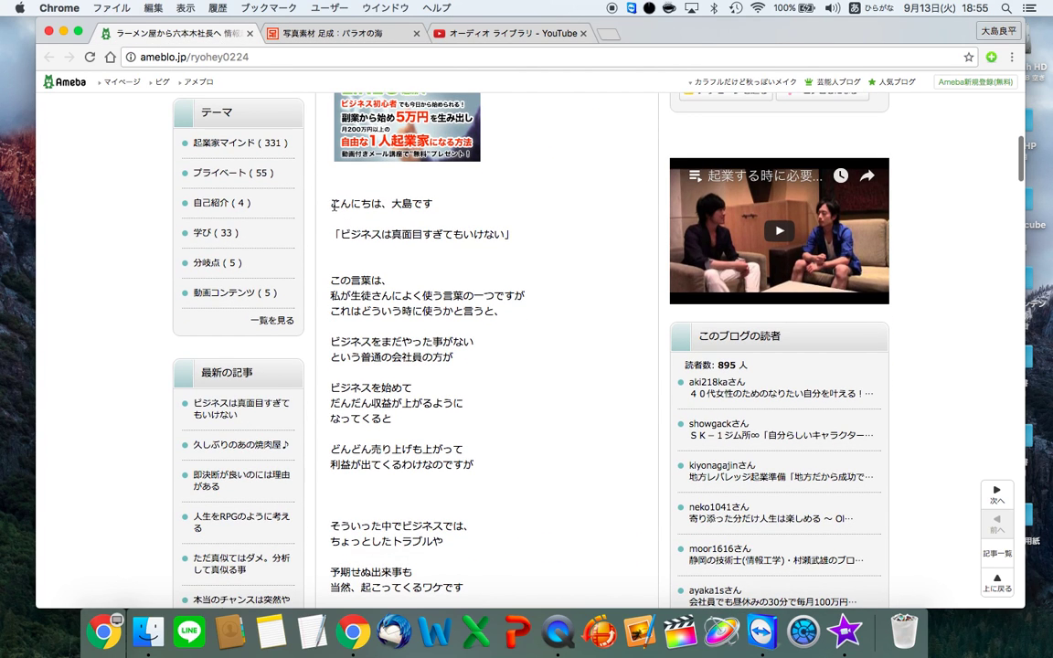
{"action": "left_click_drag", "start_coordinate": [331, 199], "coordinate": [359, 303]}
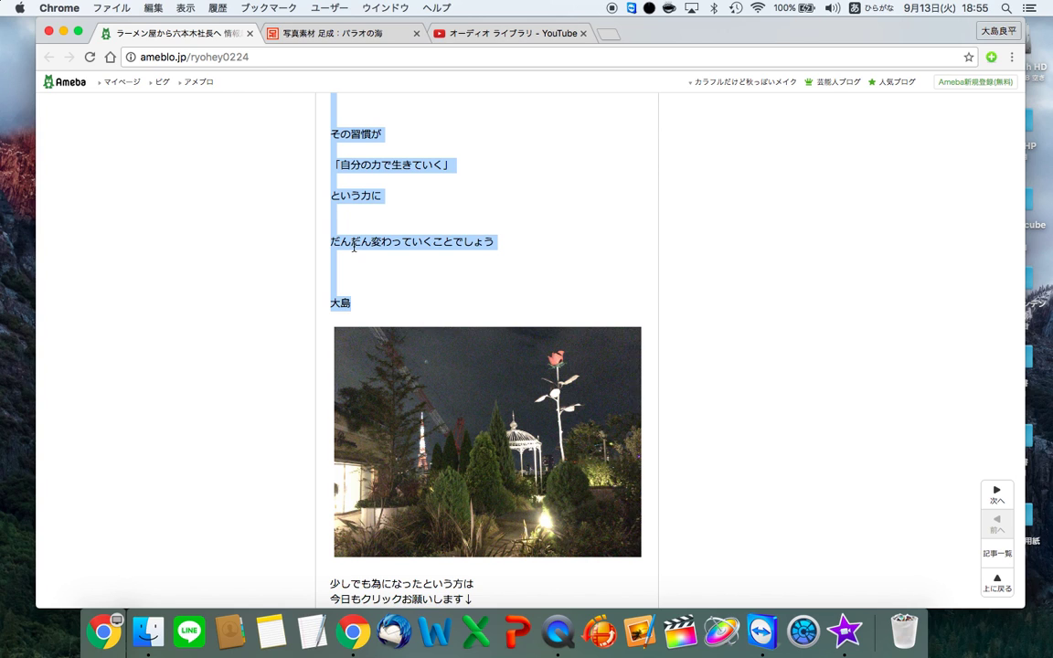
{"action": "right_click", "coordinate": [354, 250]}
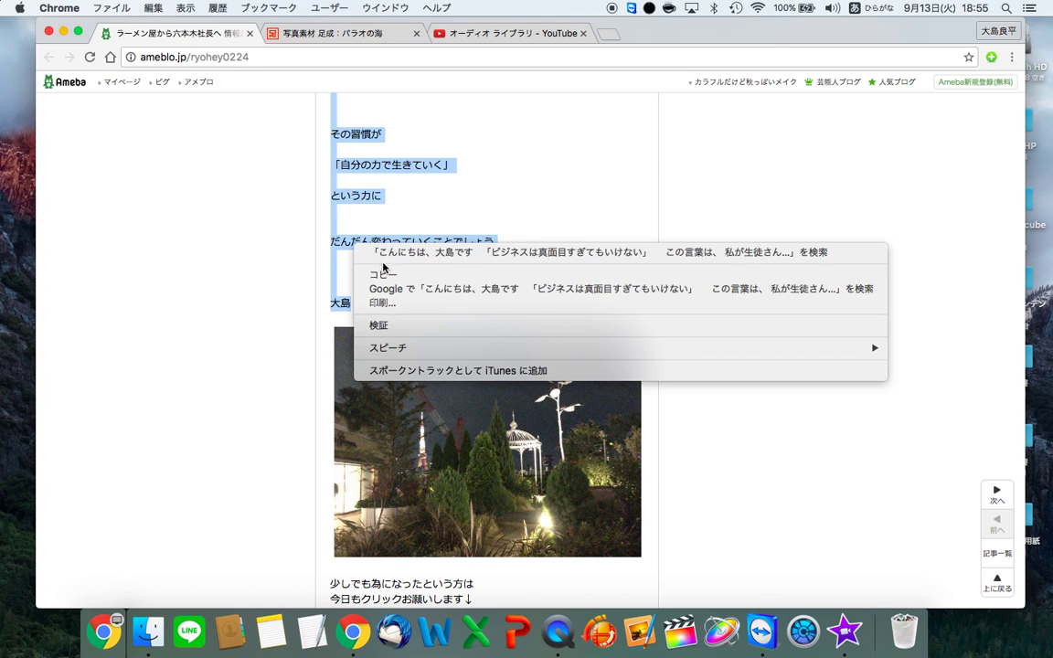
{"action": "left_click", "coordinate": [387, 274]}
Switch to iMovie and open the エンドロール title's placeholder text for editing.
{"action": "key", "text": "super+Tab"}
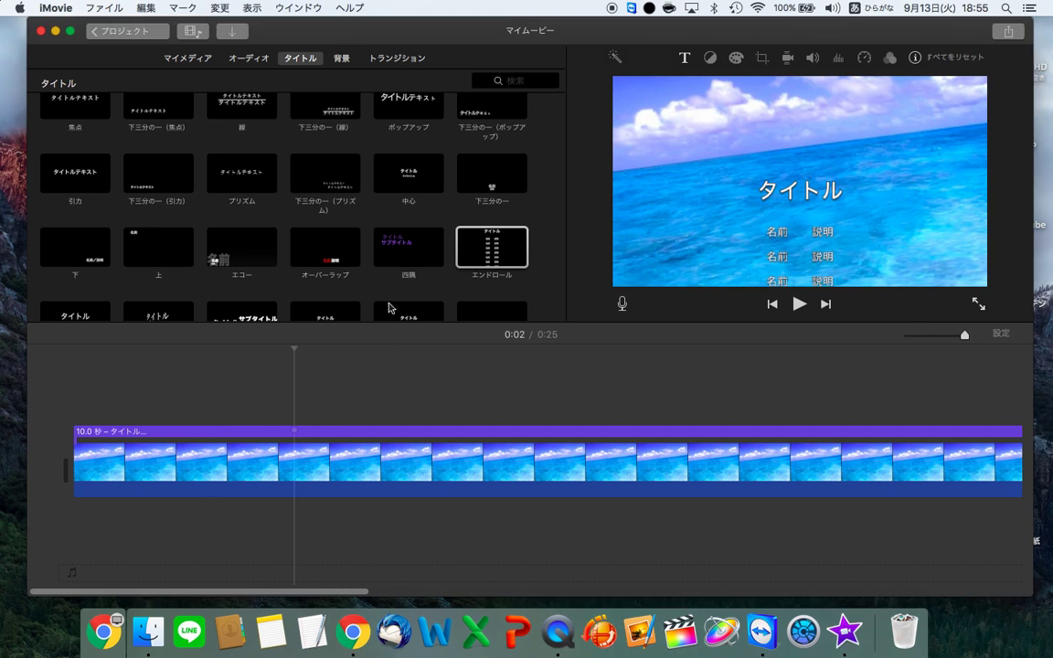
{"action": "left_click", "coordinate": [178, 437]}
{"action": "double_click", "coordinate": [179, 437]}
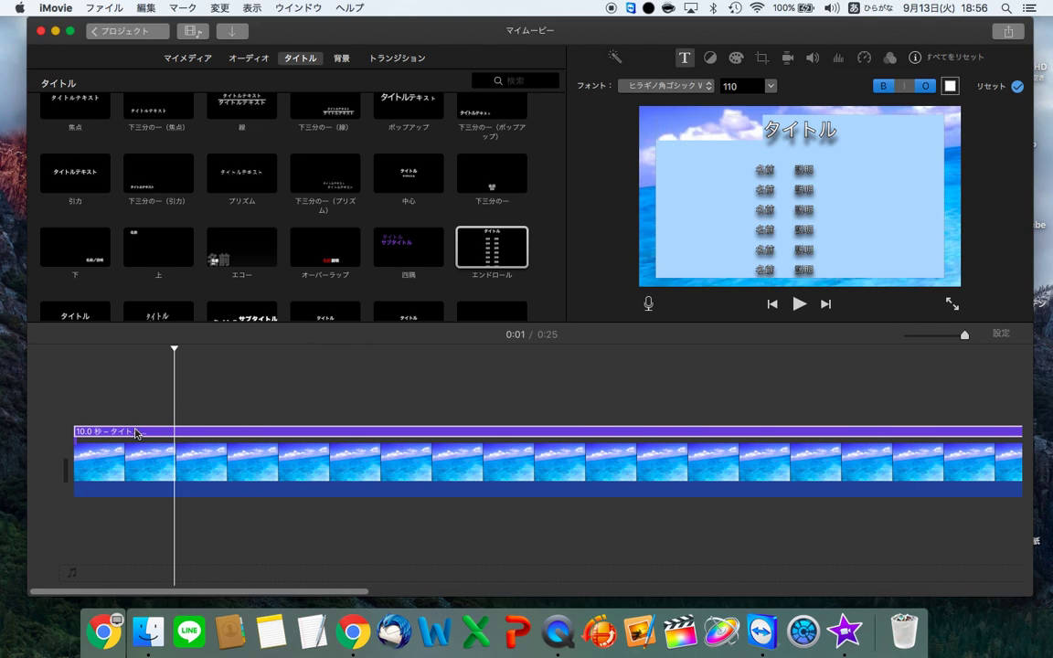
{"action": "left_click", "coordinate": [134, 432]}
{"action": "left_click", "coordinate": [170, 432]}
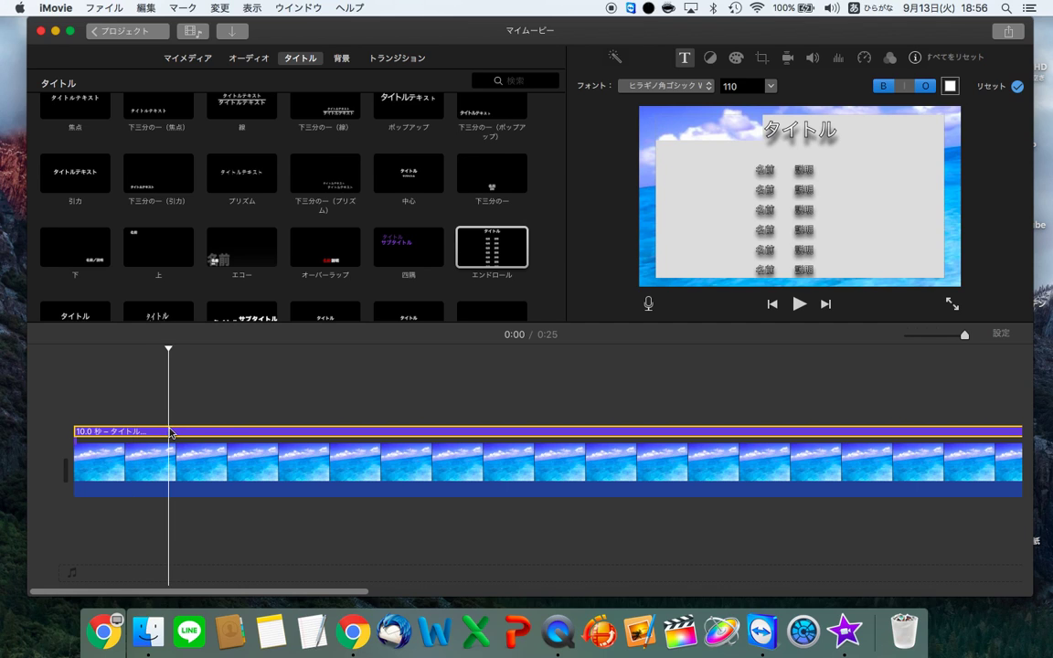
{"action": "left_click", "coordinate": [809, 170]}
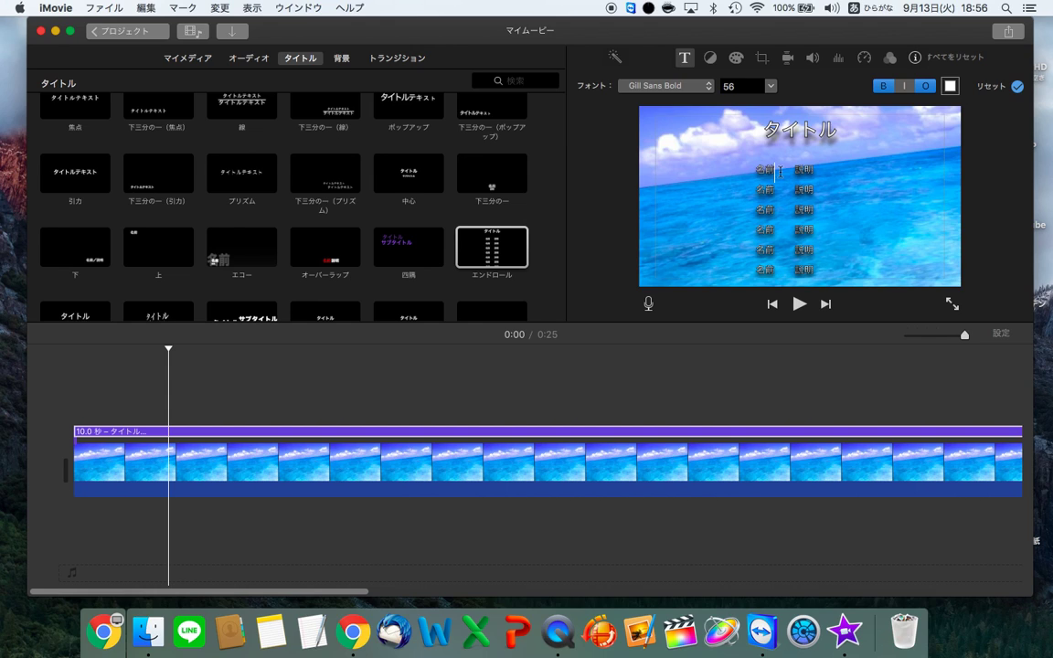
{"action": "right_click", "coordinate": [780, 171]}
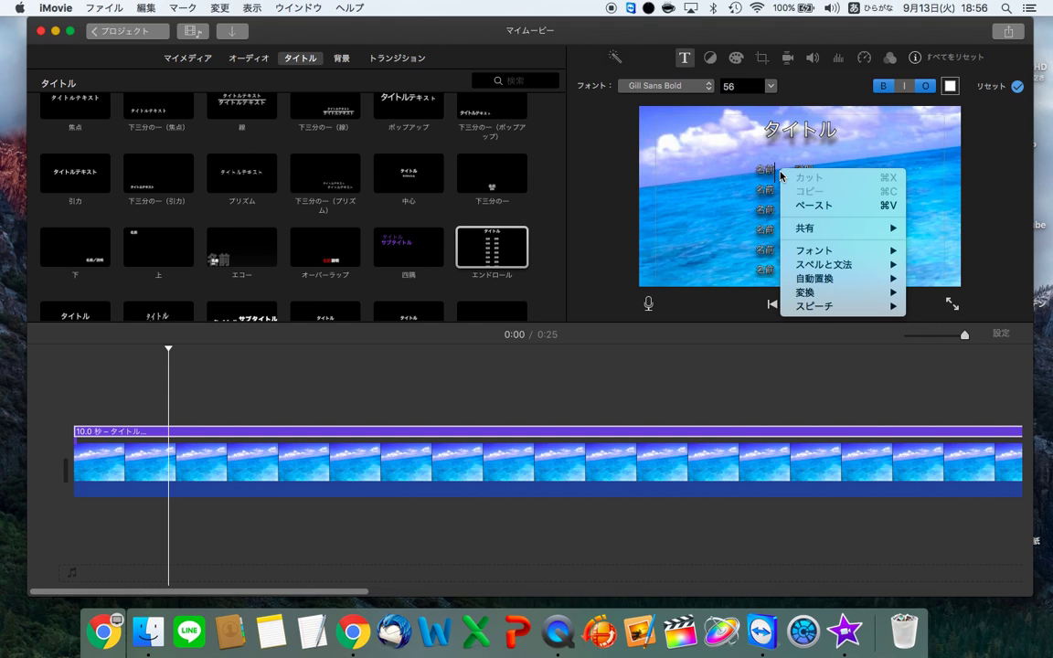
Replace all of the エンドロール title's placeholder text with the copied blog text.
{"action": "left_click", "coordinate": [779, 117]}
{"action": "double_click", "coordinate": [769, 124]}
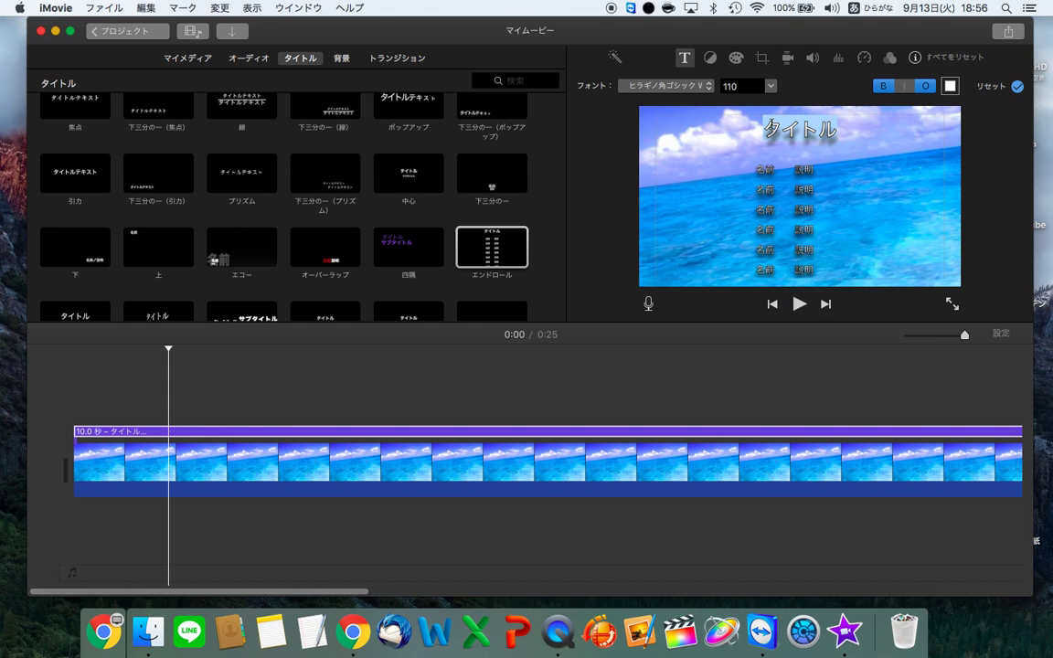
{"action": "key", "text": "super+a"}
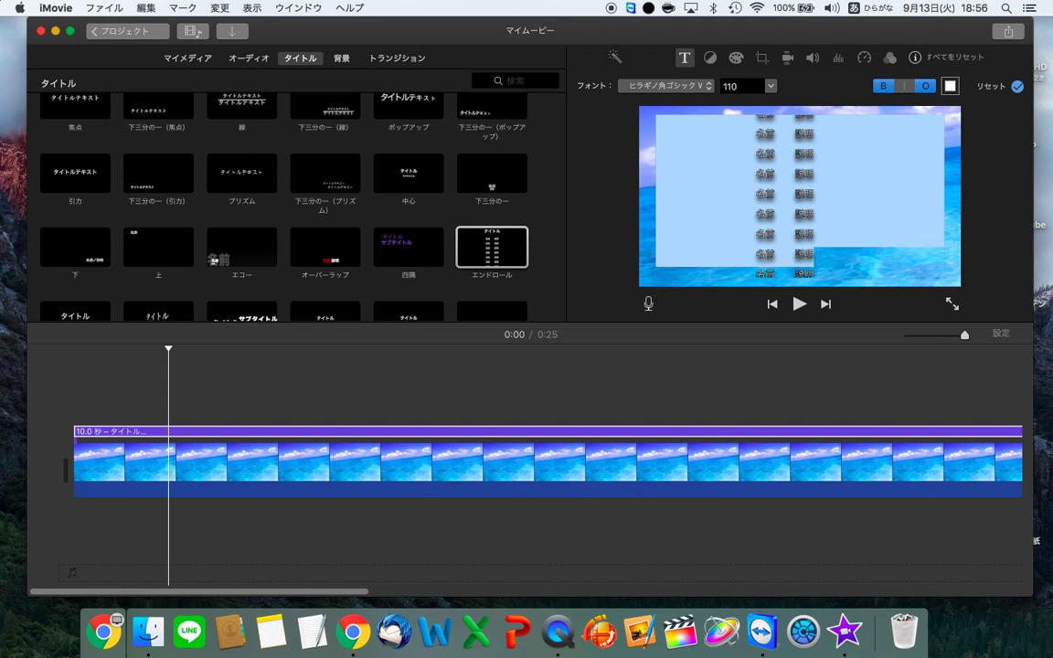
{"action": "key", "text": "BackSpace"}
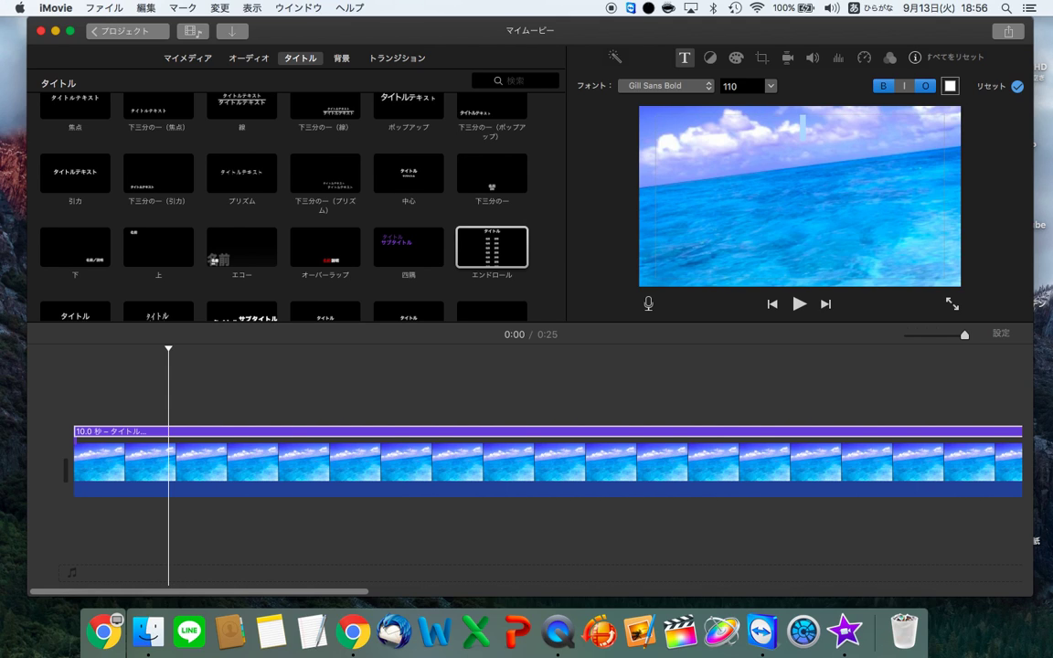
{"action": "right_click", "coordinate": [810, 124]}
{"action": "left_click", "coordinate": [844, 158]}
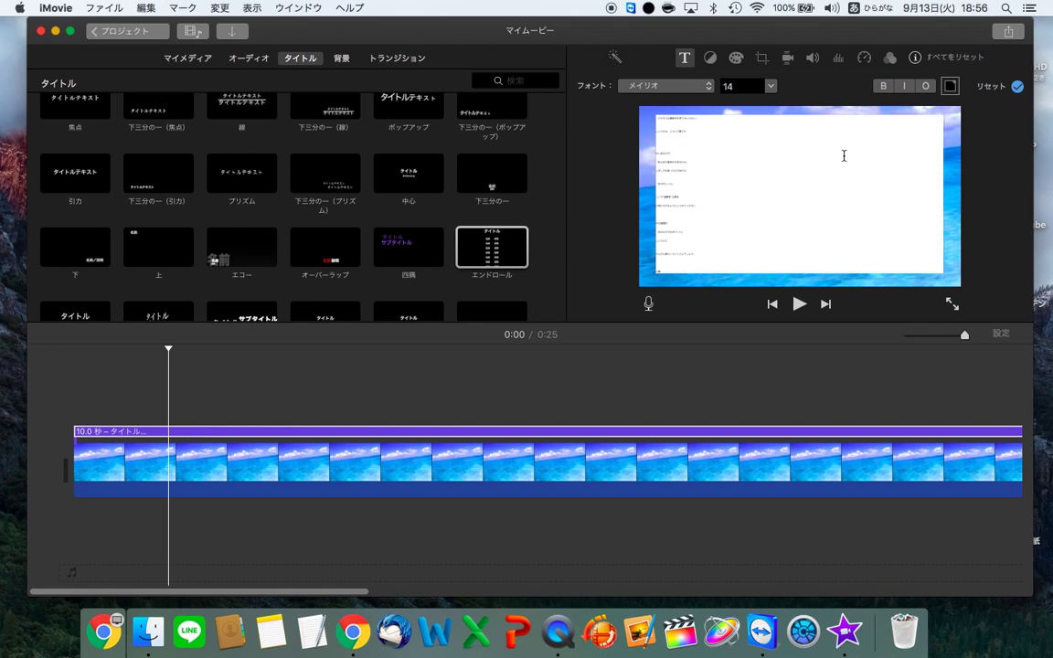
{"action": "triple_click", "coordinate": [726, 177]}
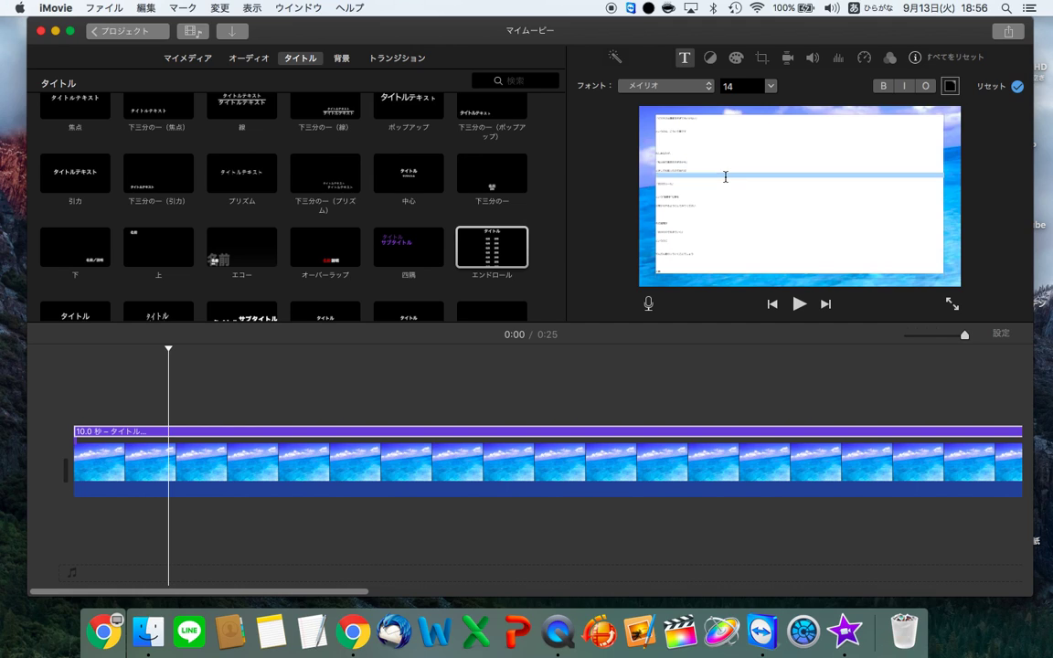
{"action": "triple_click", "coordinate": [725, 188]}
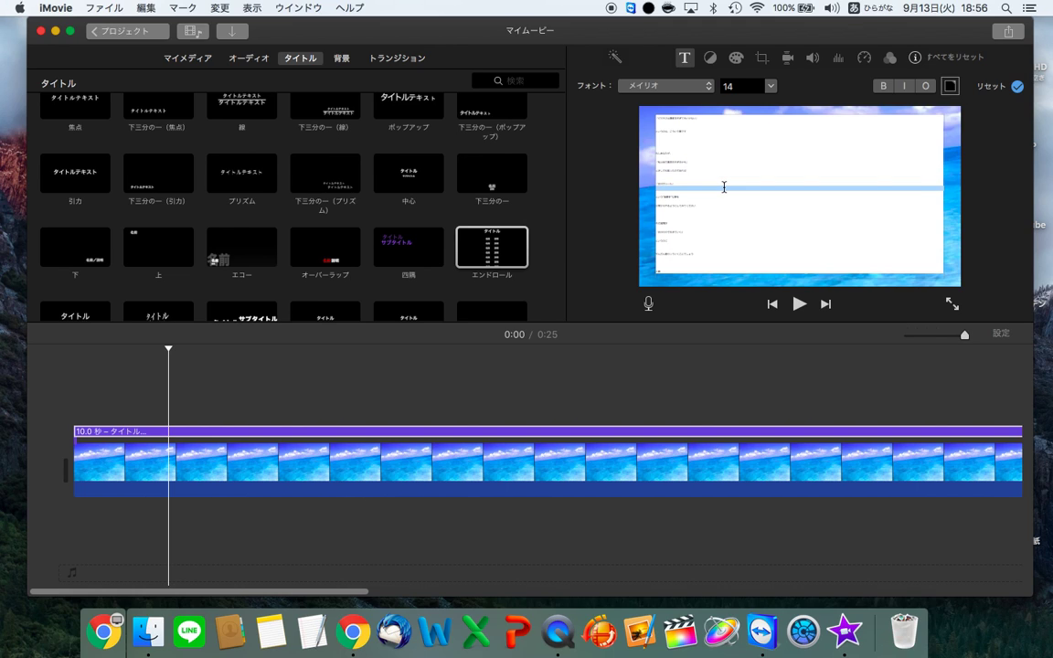
{"action": "left_click", "coordinate": [681, 135]}
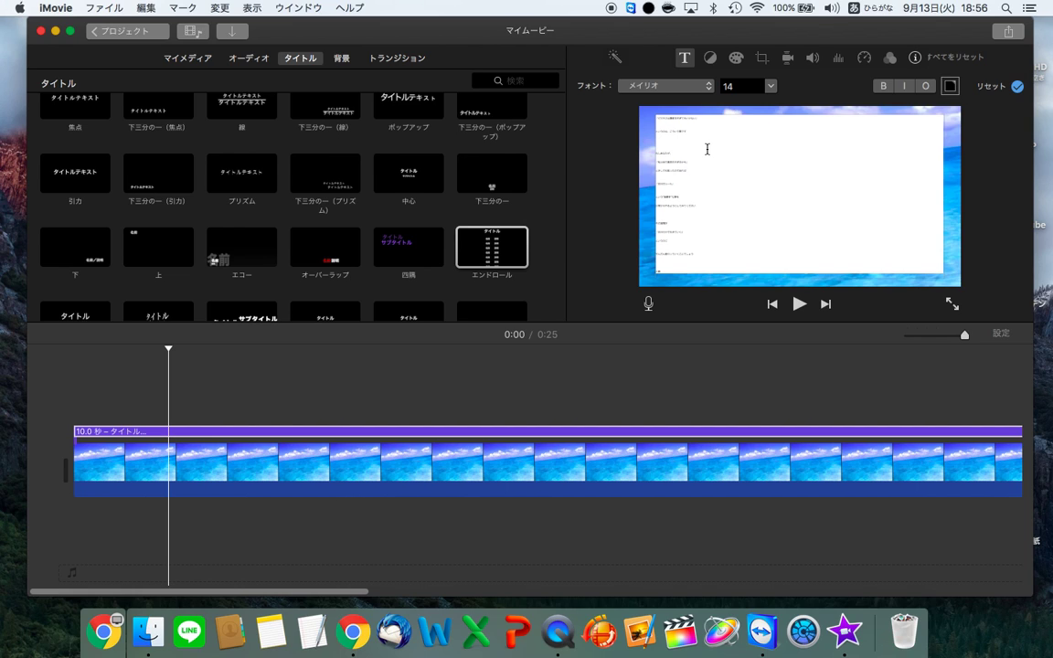
{"action": "right_click", "coordinate": [706, 148]}
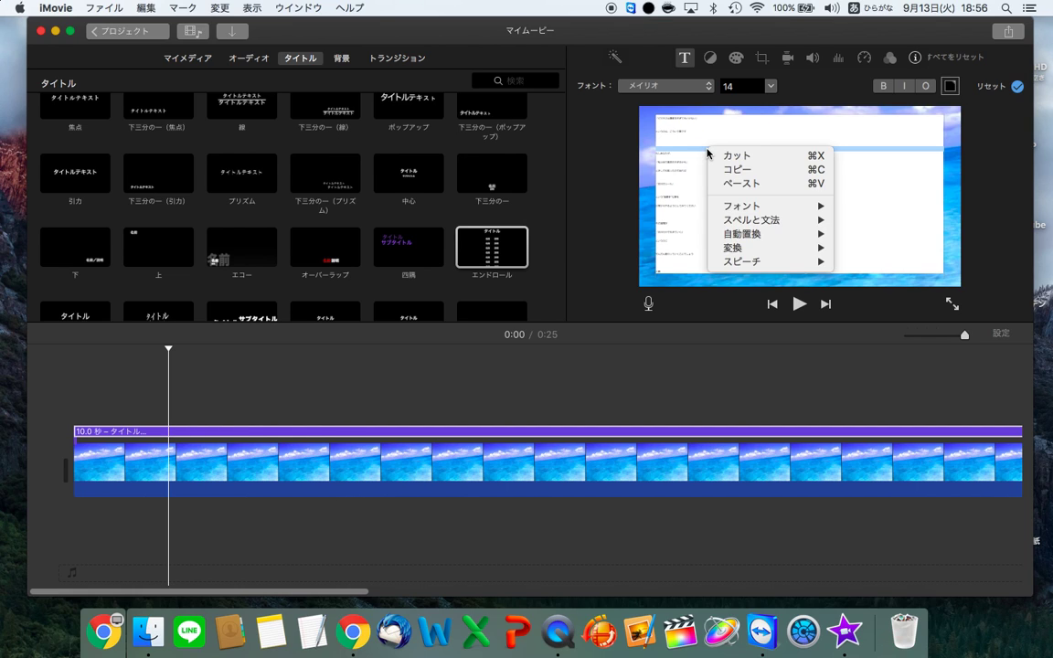
{"action": "left_click", "coordinate": [677, 138]}
{"action": "left_click", "coordinate": [662, 120]}
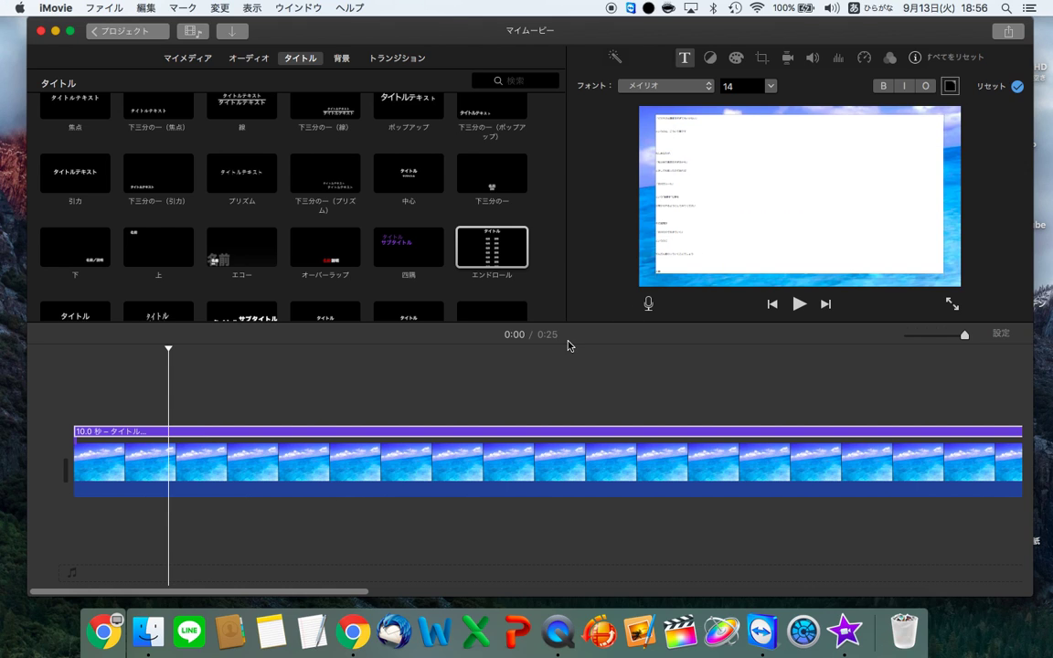
Close the title text editing and preview the scrolling blog text at several points around 4 to 5 seconds.
{"action": "left_click", "coordinate": [517, 384]}
{"action": "left_click", "coordinate": [654, 395]}
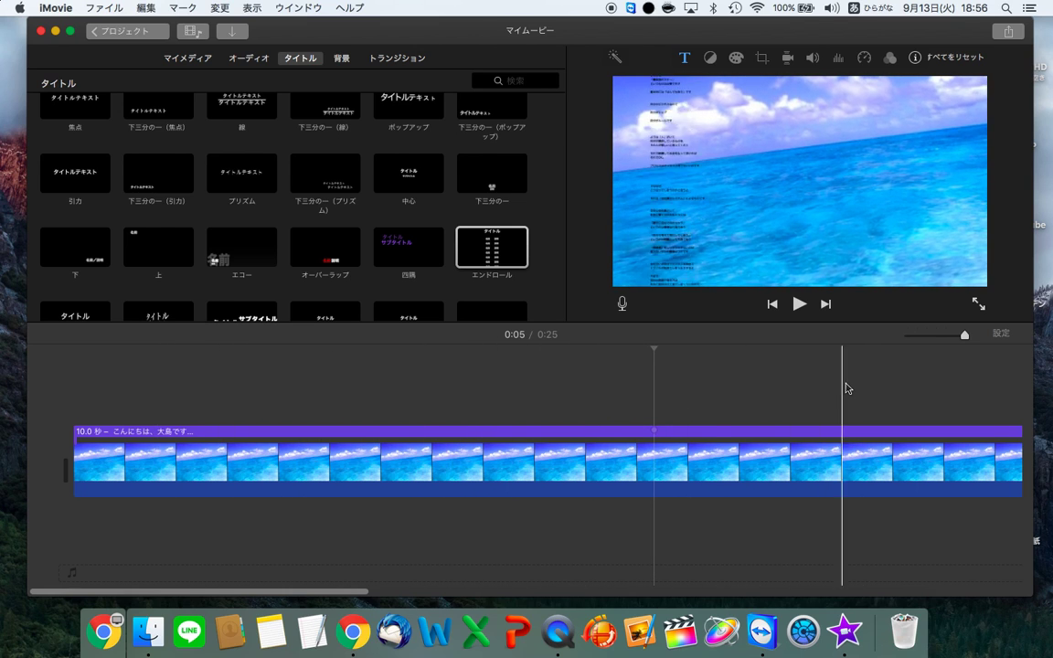
{"action": "left_click", "coordinate": [546, 375]}
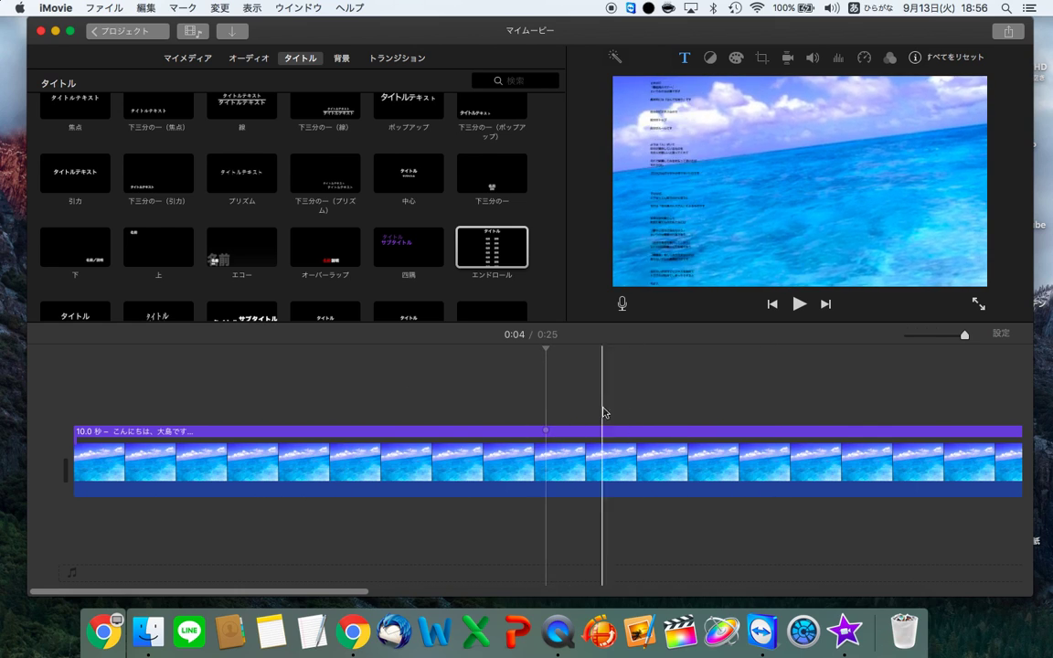
{"action": "left_click", "coordinate": [752, 432]}
{"action": "left_click", "coordinate": [660, 391]}
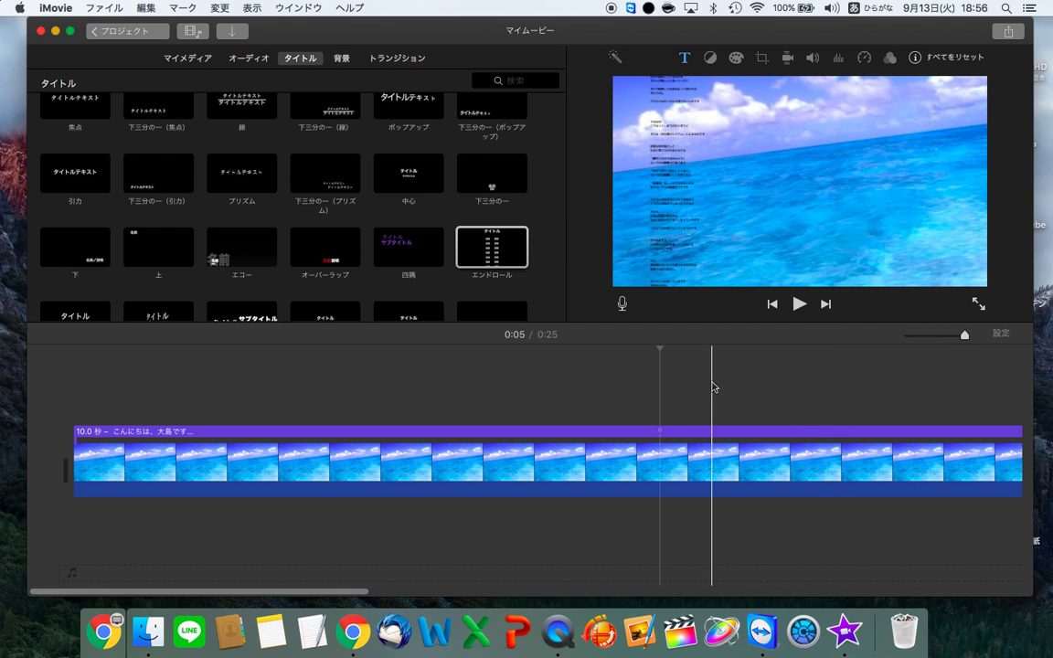
Reopen the title text, try the ヒラギノ角ゴ Std W8 font, and set the font to ヒラギノ明朝 ProN W6.
{"action": "left_click", "coordinate": [612, 433]}
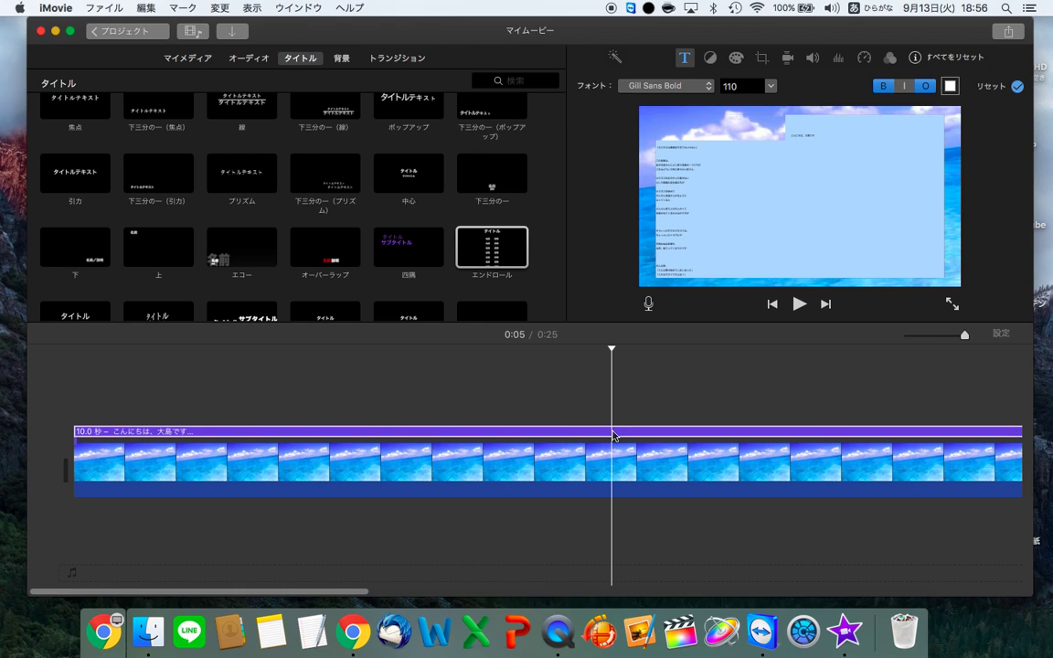
{"action": "left_click", "coordinate": [664, 86]}
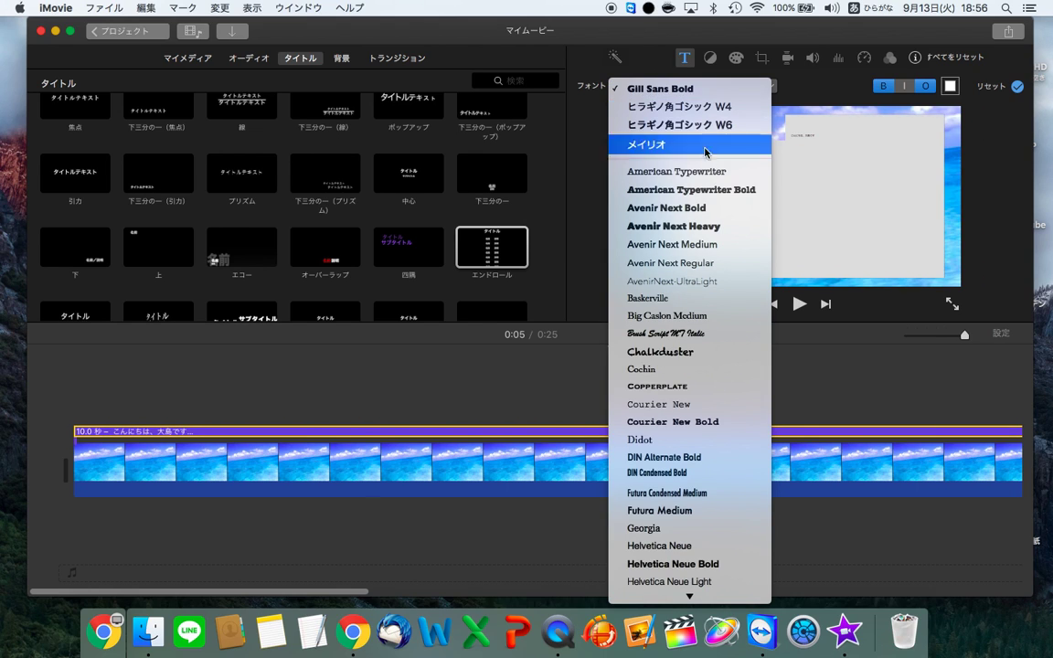
{"action": "scroll", "coordinate": [694, 275], "scroll_direction": "down", "scroll_amount": 15}
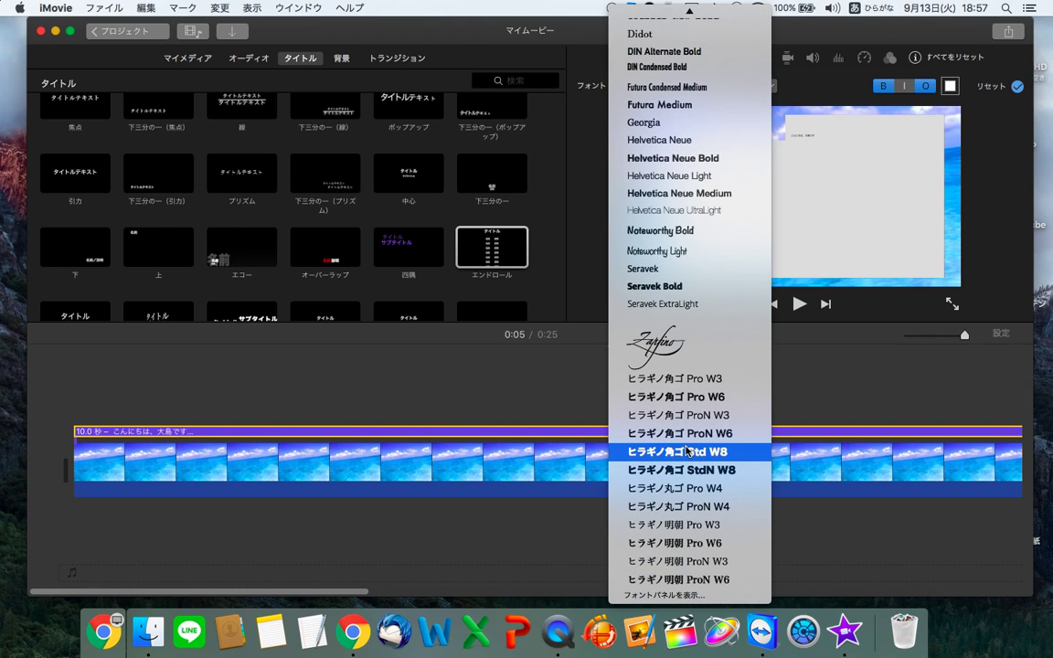
{"action": "left_click", "coordinate": [741, 456]}
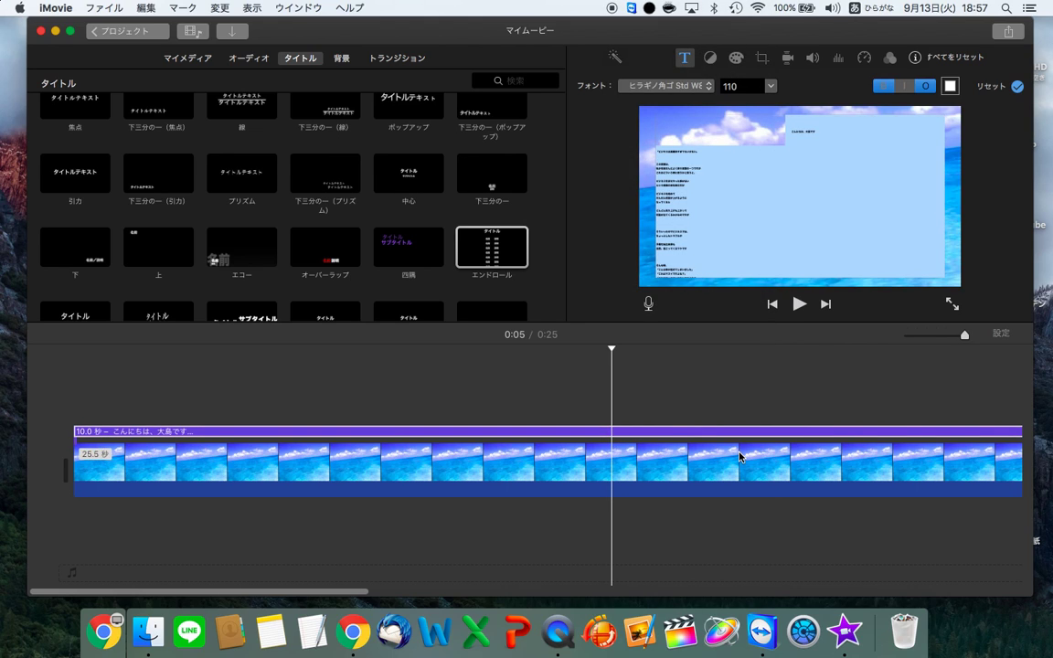
{"action": "left_click", "coordinate": [681, 93]}
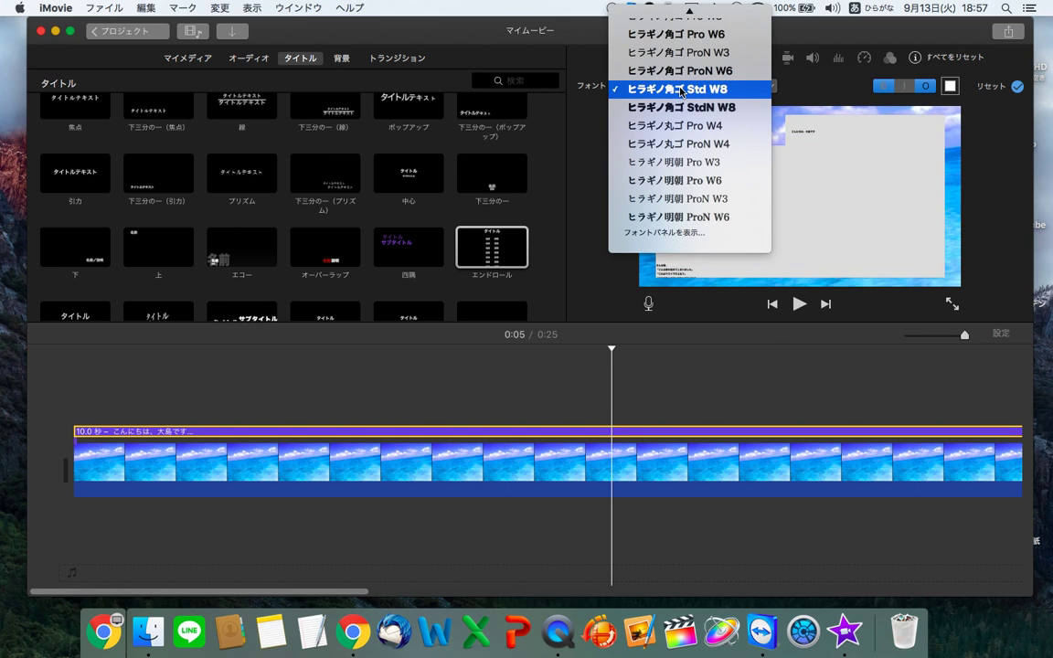
{"action": "scroll", "coordinate": [681, 92], "scroll_direction": "up", "scroll_amount": 10}
{"action": "scroll", "coordinate": [691, 368], "scroll_direction": "down", "scroll_amount": 6}
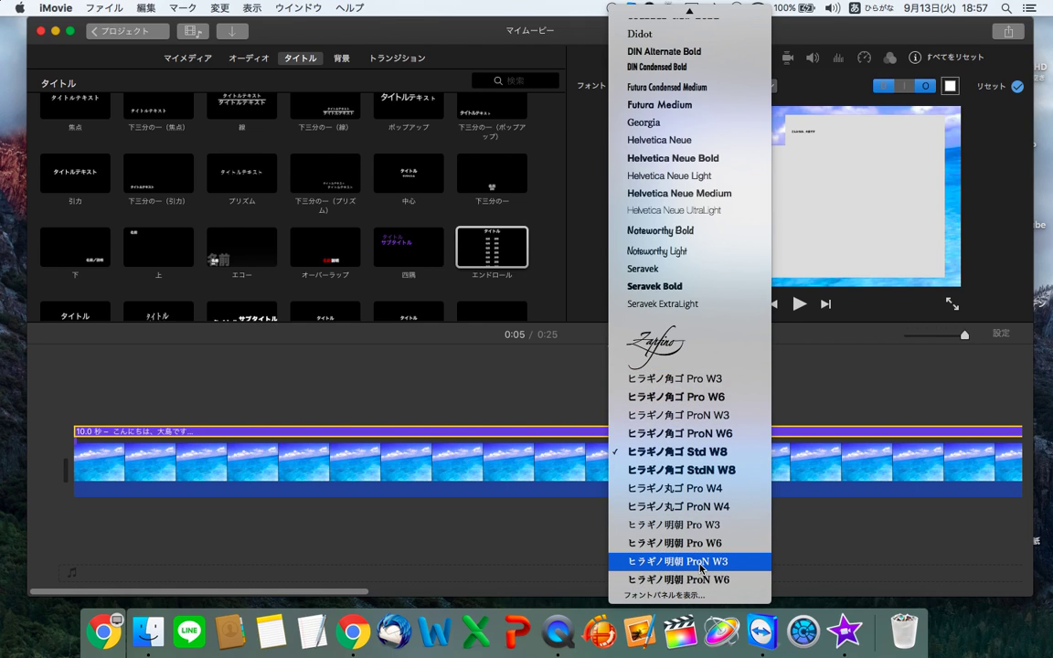
{"action": "left_click", "coordinate": [745, 588]}
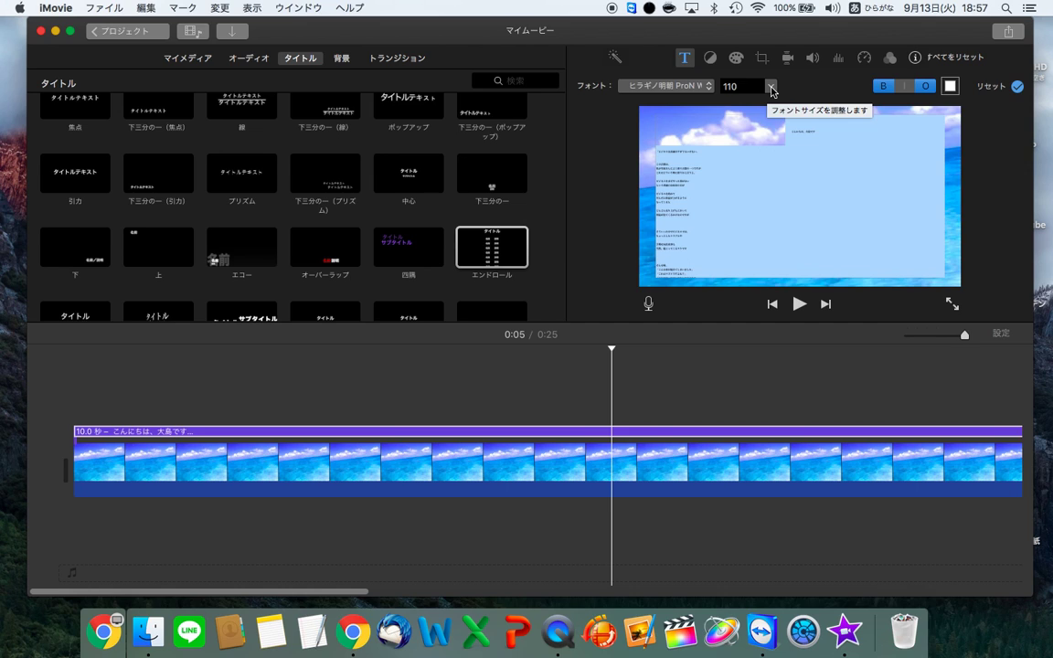
Try font sizes 80, 102, 168, 36 and 58 on the whole title text.
{"action": "left_click", "coordinate": [773, 88]}
{"action": "left_click", "coordinate": [729, 130]}
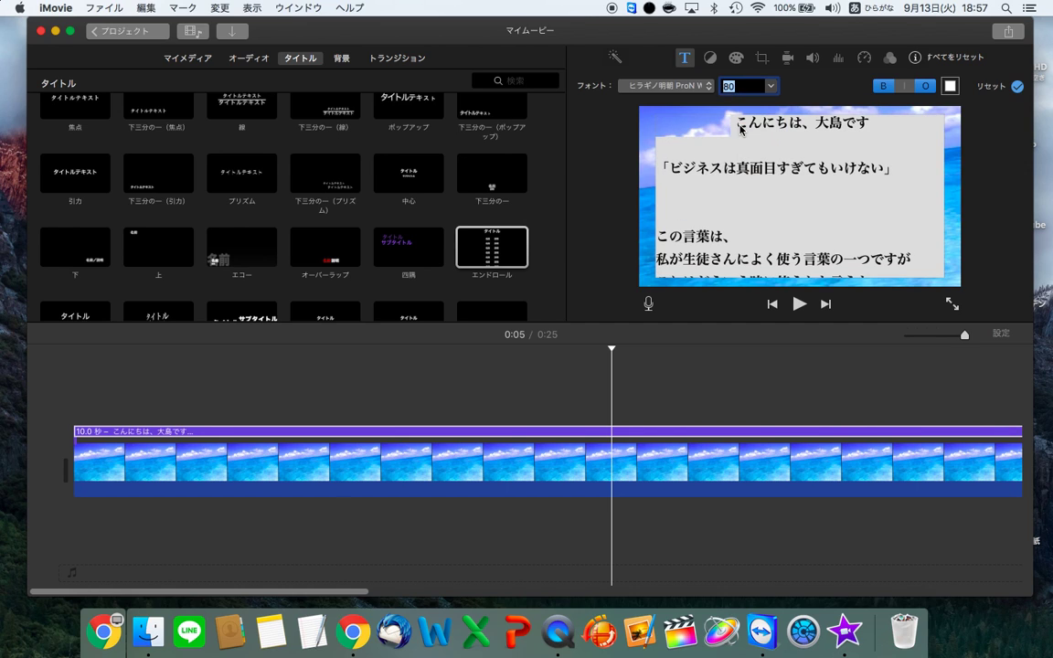
{"action": "left_click", "coordinate": [773, 88]}
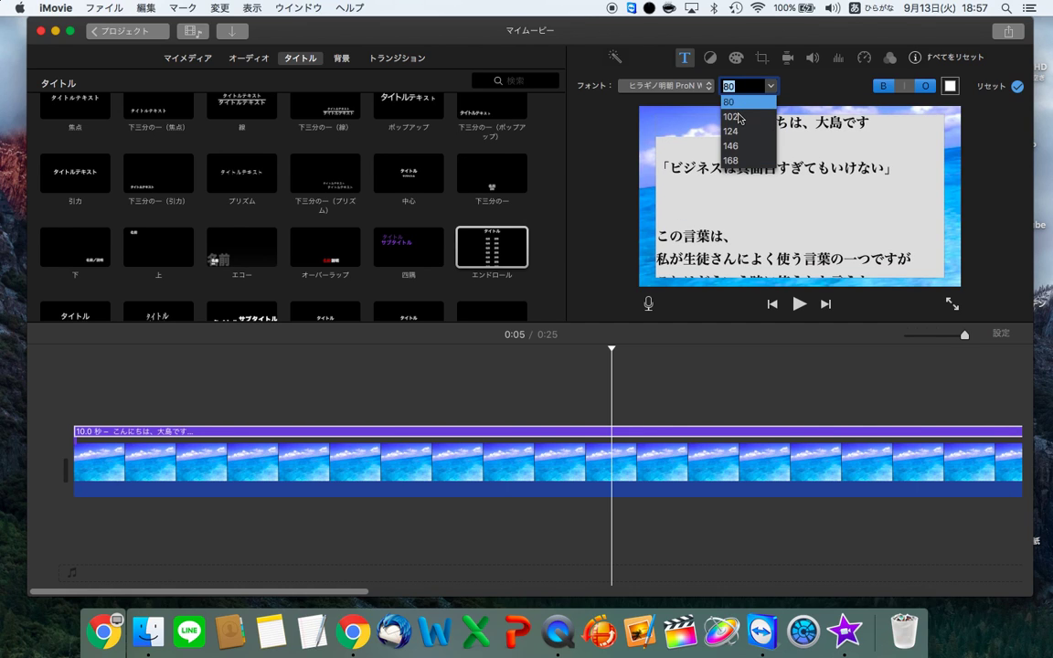
{"action": "left_click", "coordinate": [763, 102]}
{"action": "left_click", "coordinate": [773, 87]}
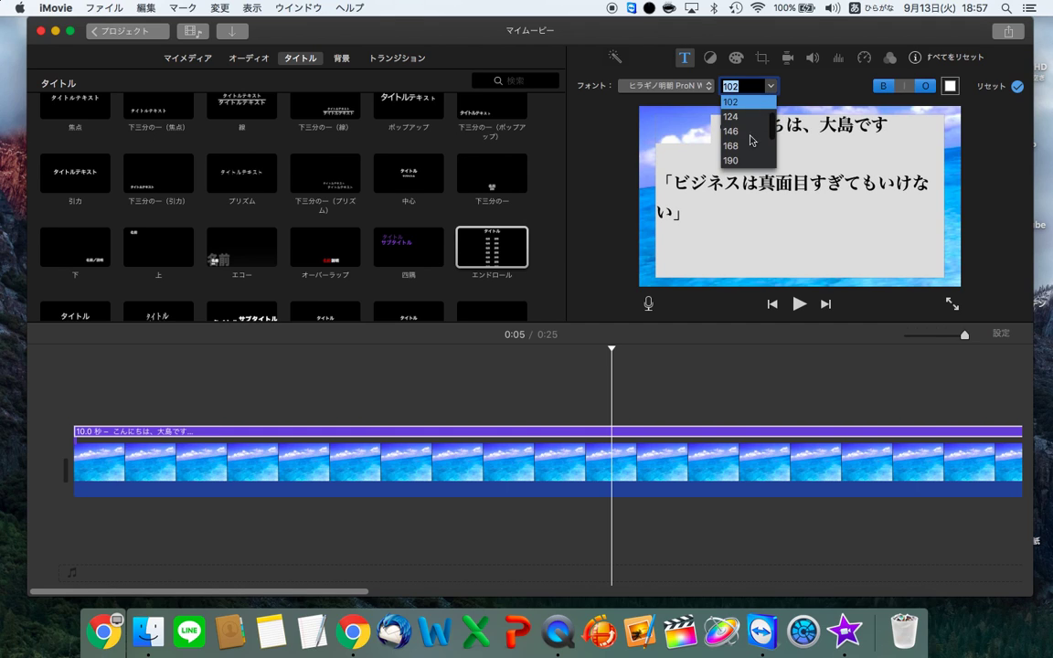
{"action": "left_click", "coordinate": [756, 99]}
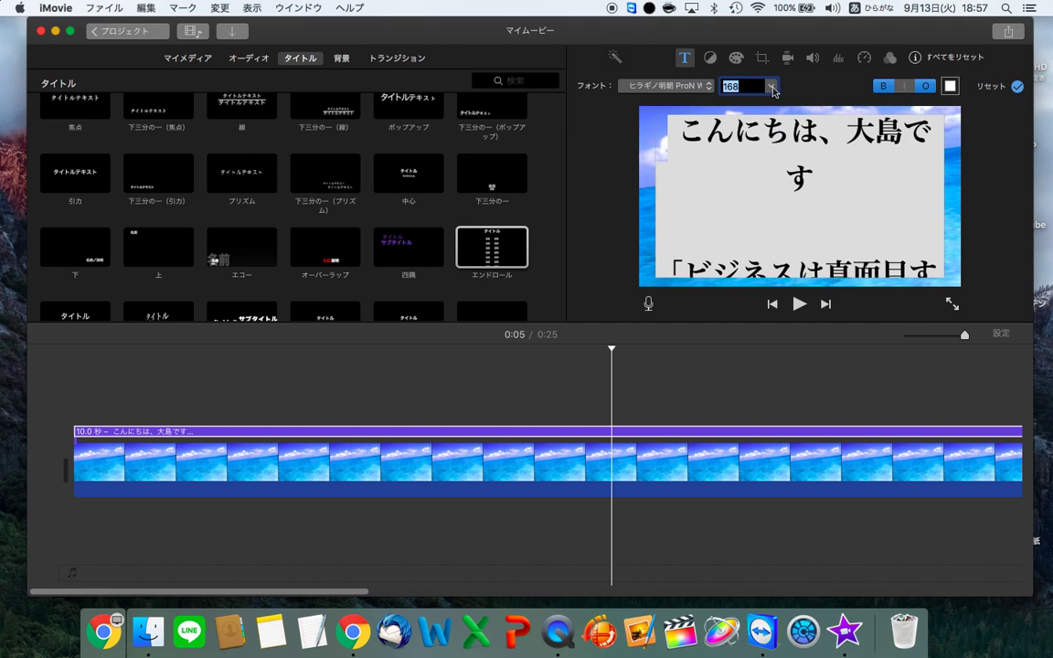
{"action": "left_click", "coordinate": [773, 87]}
{"action": "scroll", "coordinate": [748, 127], "scroll_direction": "up", "scroll_amount": 5}
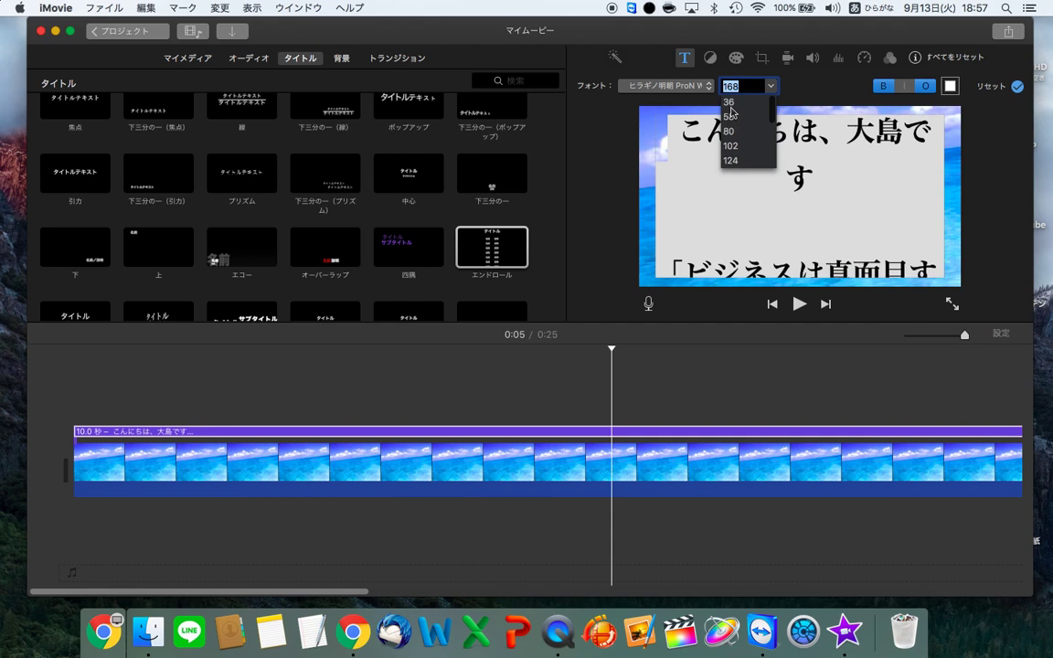
{"action": "left_click", "coordinate": [748, 127]}
{"action": "left_click", "coordinate": [772, 88]}
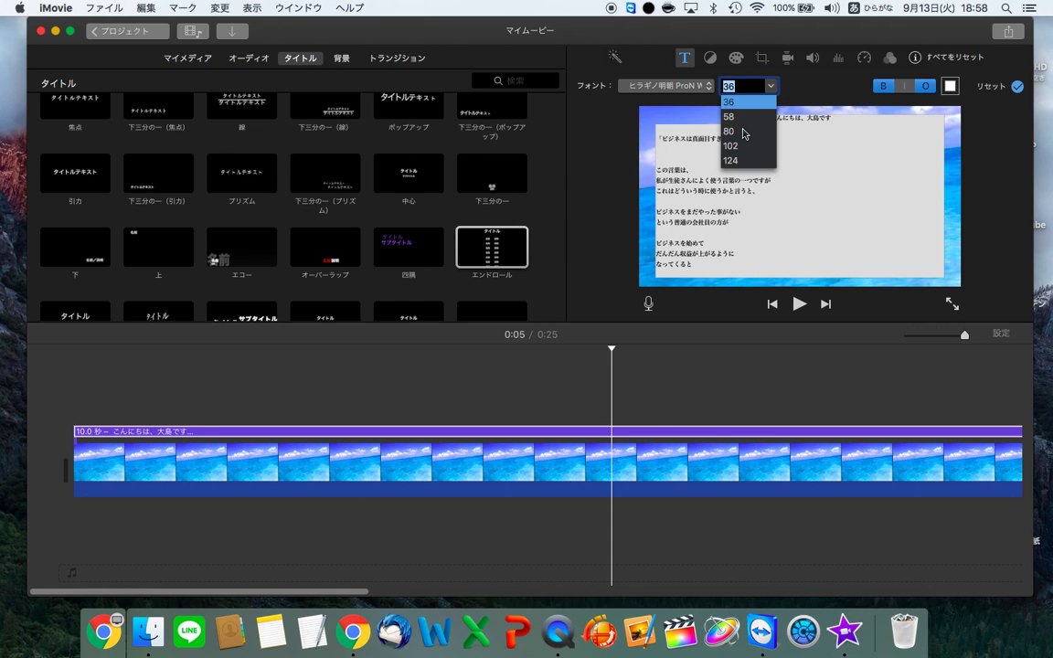
{"action": "left_click", "coordinate": [748, 121]}
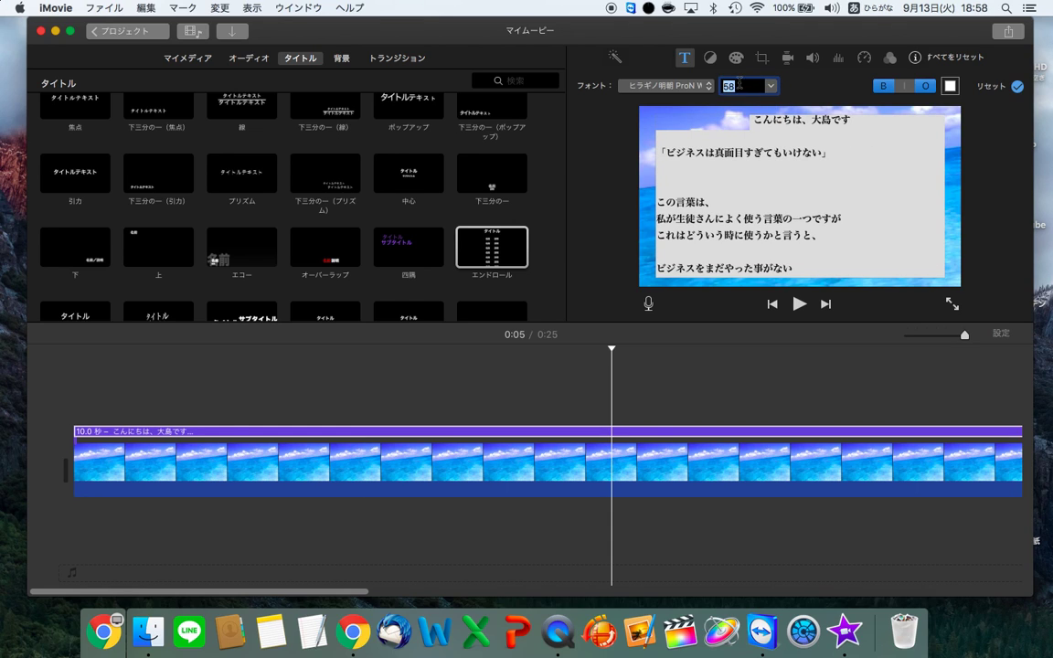
Set the whole title text's font size to 40.
{"action": "key", "text": "BackSpace"}
{"action": "type", "text": "40"}
{"action": "key", "text": "Return"}
{"action": "key", "text": "Return"}
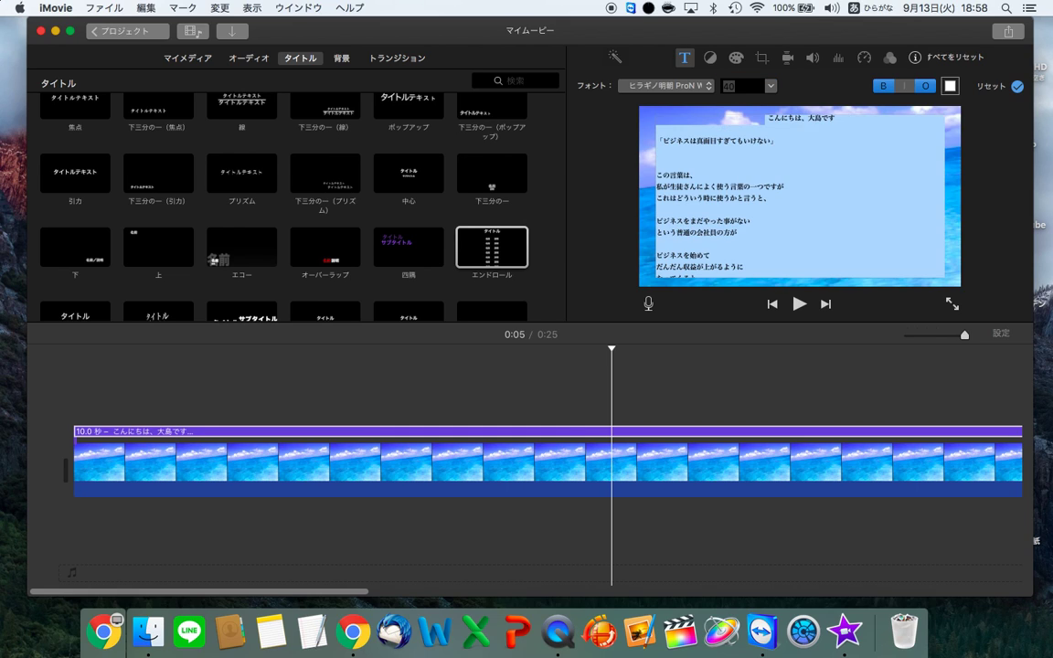
{"action": "left_click", "coordinate": [777, 178]}
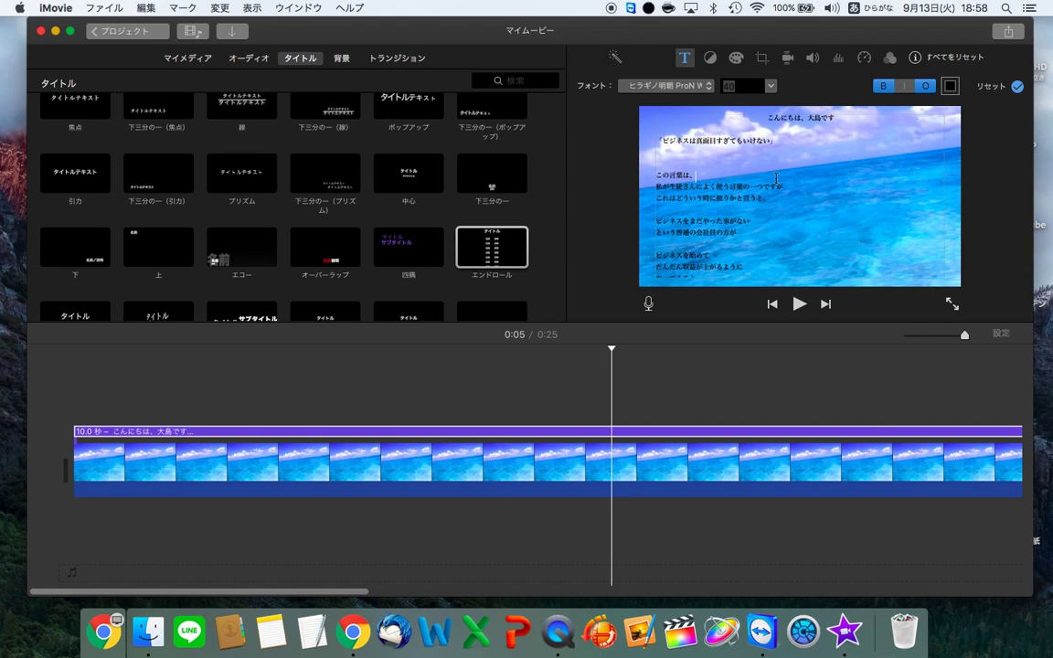
{"action": "left_click_drag", "start_coordinate": [808, 194], "coordinate": [803, 147]}
{"action": "key", "text": "super+a"}
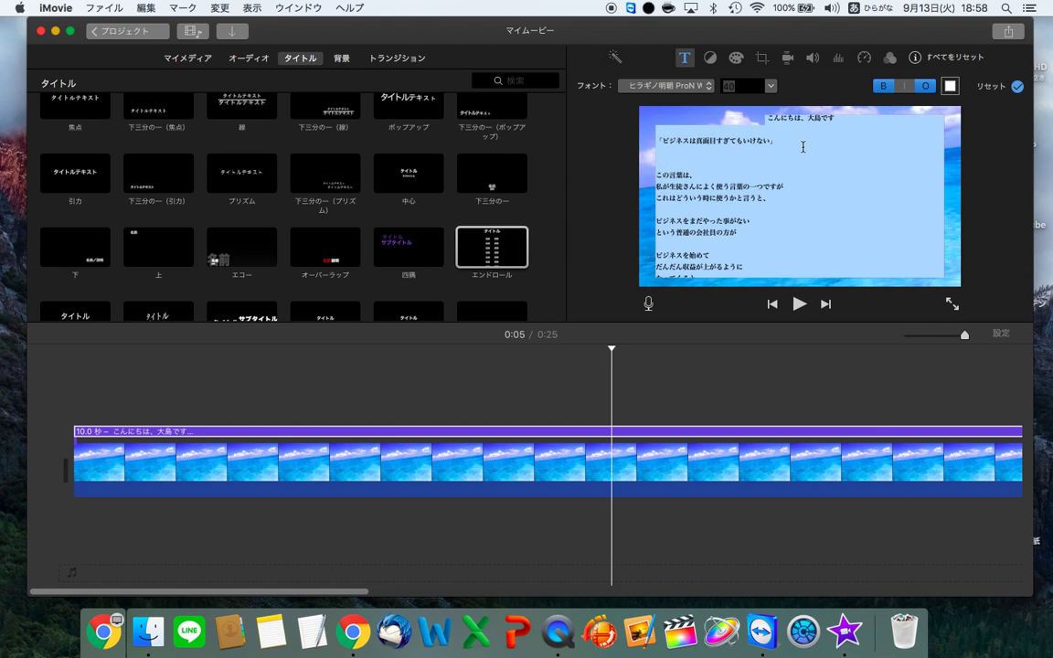
{"action": "left_click", "coordinate": [804, 147]}
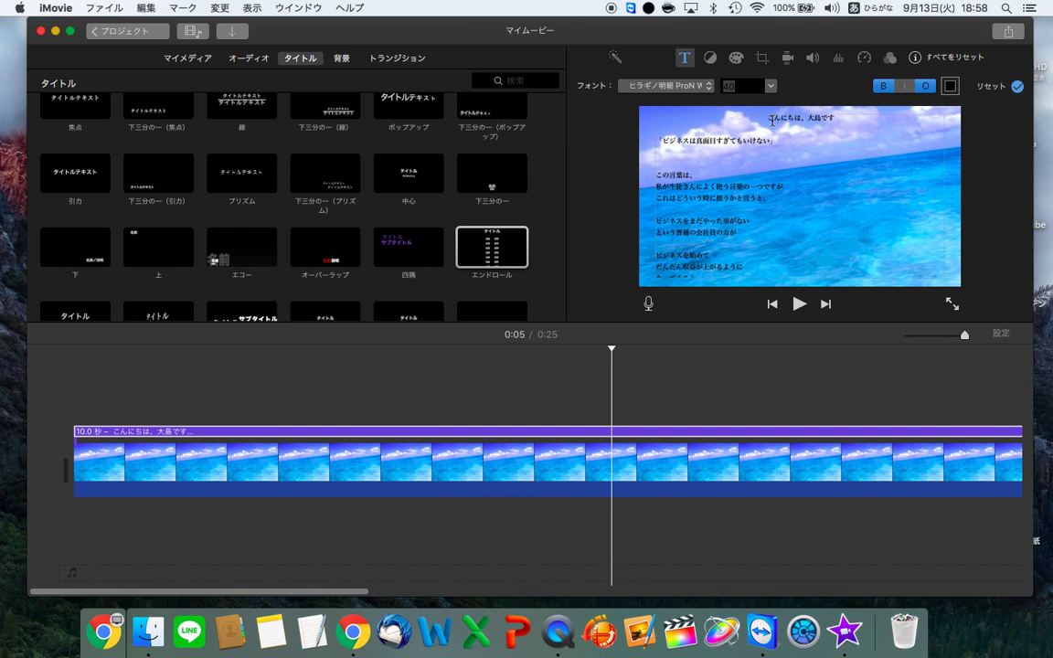
Delete the greeting line at the start of the end-roll text and the empty line beneath it.
{"action": "triple_click", "coordinate": [830, 121]}
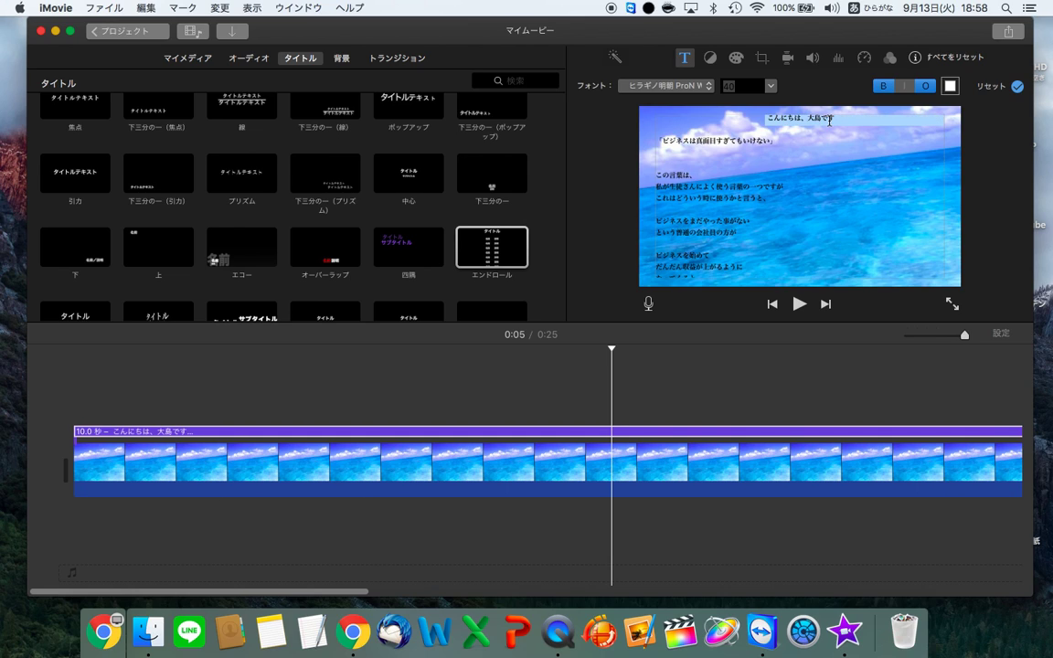
{"action": "key", "text": "BackSpace"}
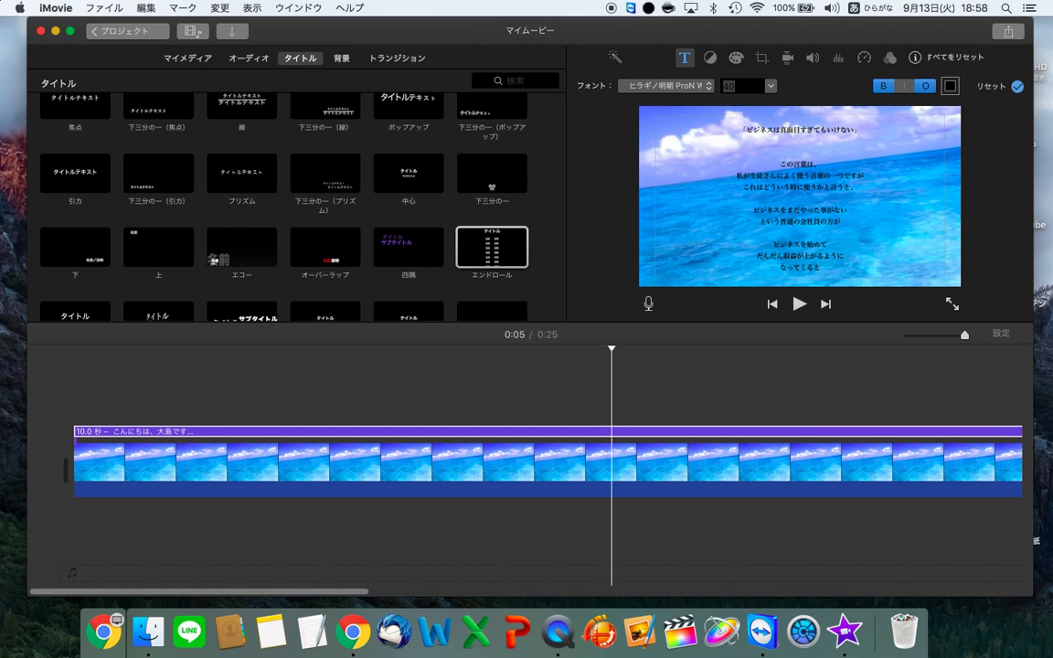
{"action": "key", "text": "BackSpace"}
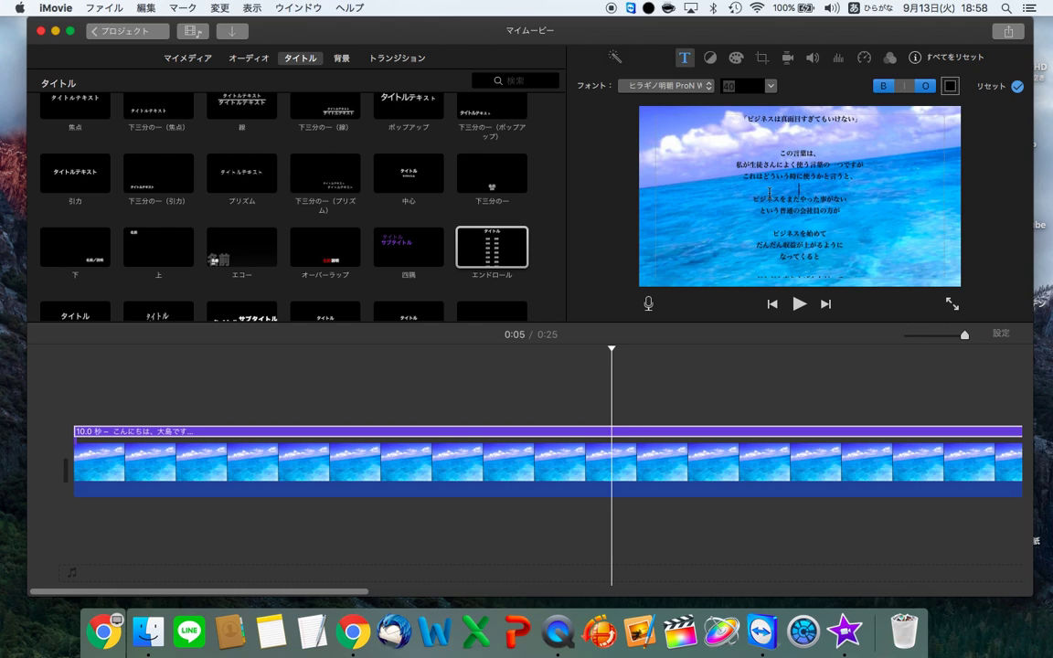
{"action": "scroll", "coordinate": [802, 198], "scroll_direction": "down", "scroll_amount": 2}
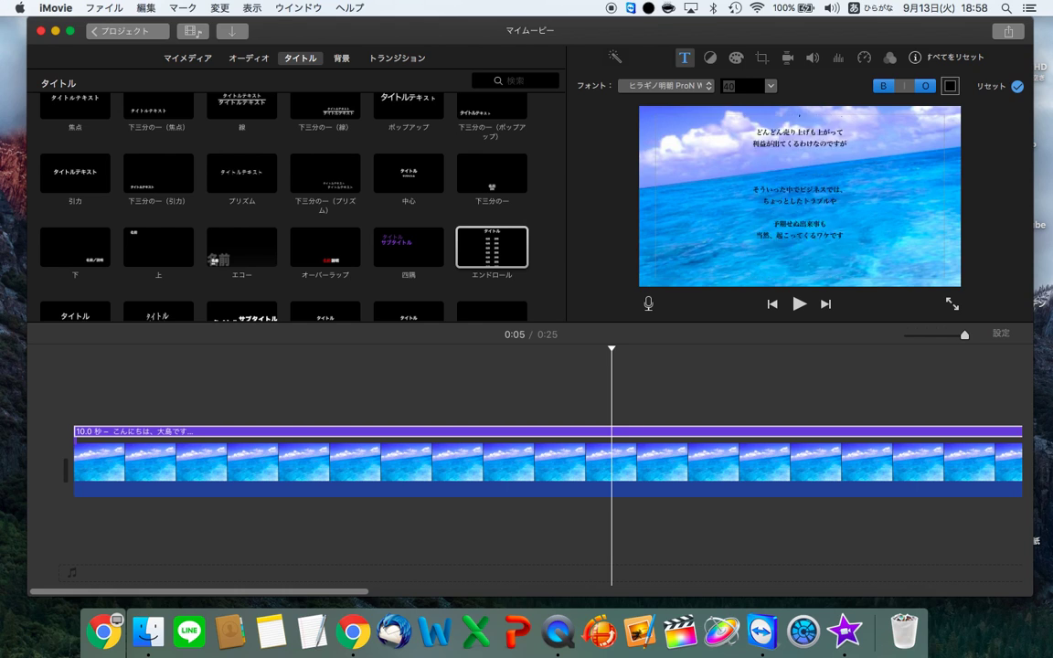
{"action": "scroll", "coordinate": [802, 199], "scroll_direction": "up", "scroll_amount": 2}
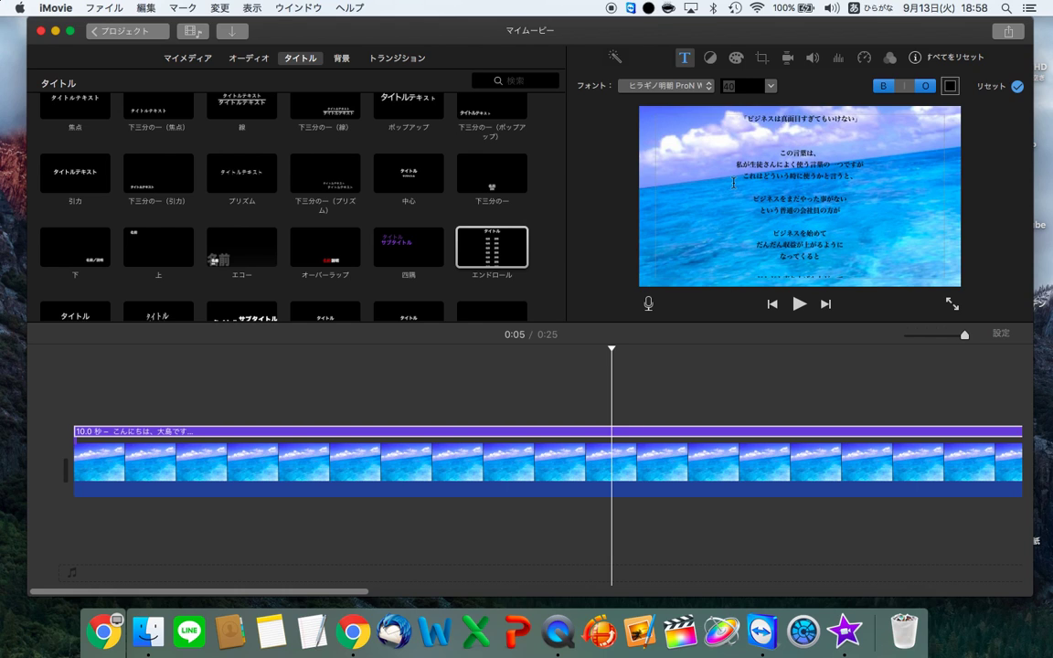
{"action": "scroll", "coordinate": [818, 239], "scroll_direction": "down", "scroll_amount": 4}
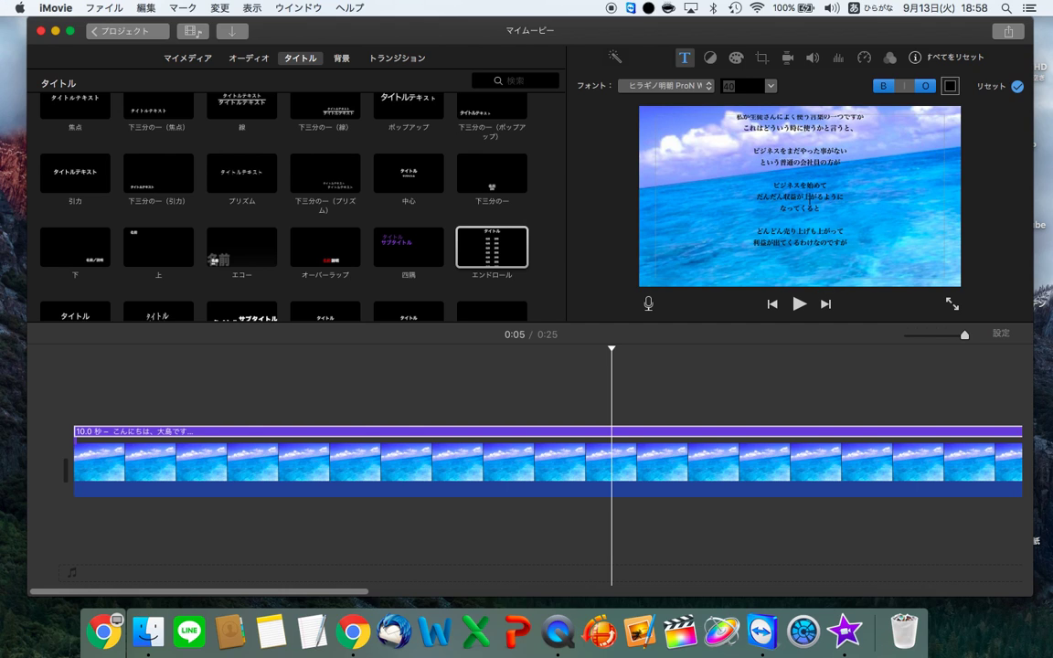
{"action": "scroll", "coordinate": [812, 209], "scroll_direction": "up", "scroll_amount": 4}
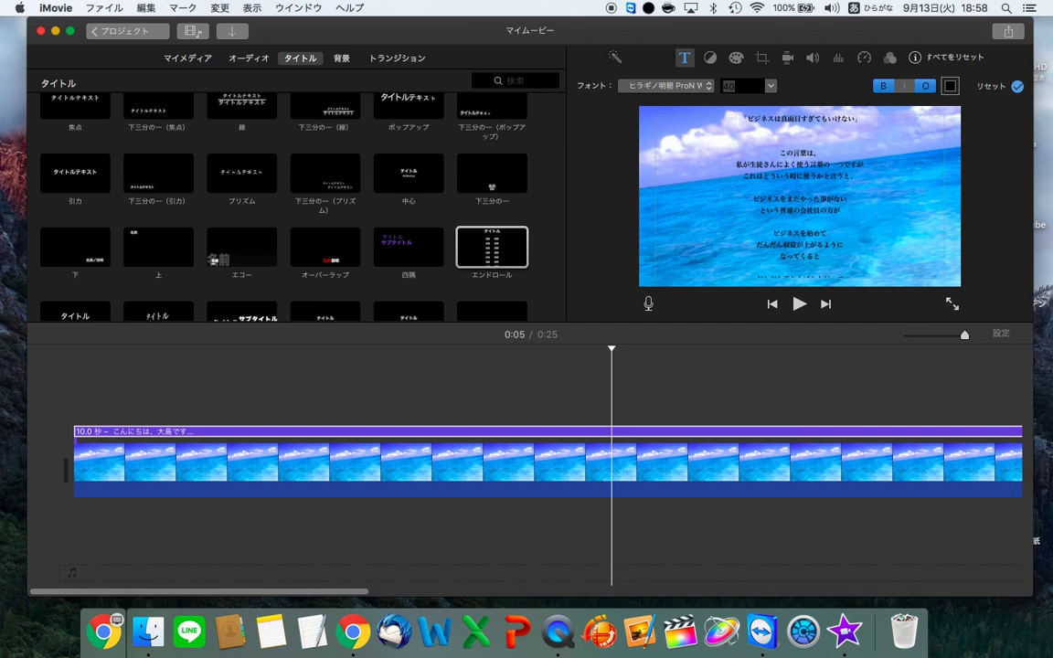
Try ホワイト as the text color for the whole end-roll title.
{"action": "left_click", "coordinate": [827, 210]}
{"action": "left_click", "coordinate": [798, 120]}
{"action": "key", "text": "super+a"}
{"action": "left_click", "coordinate": [950, 86]}
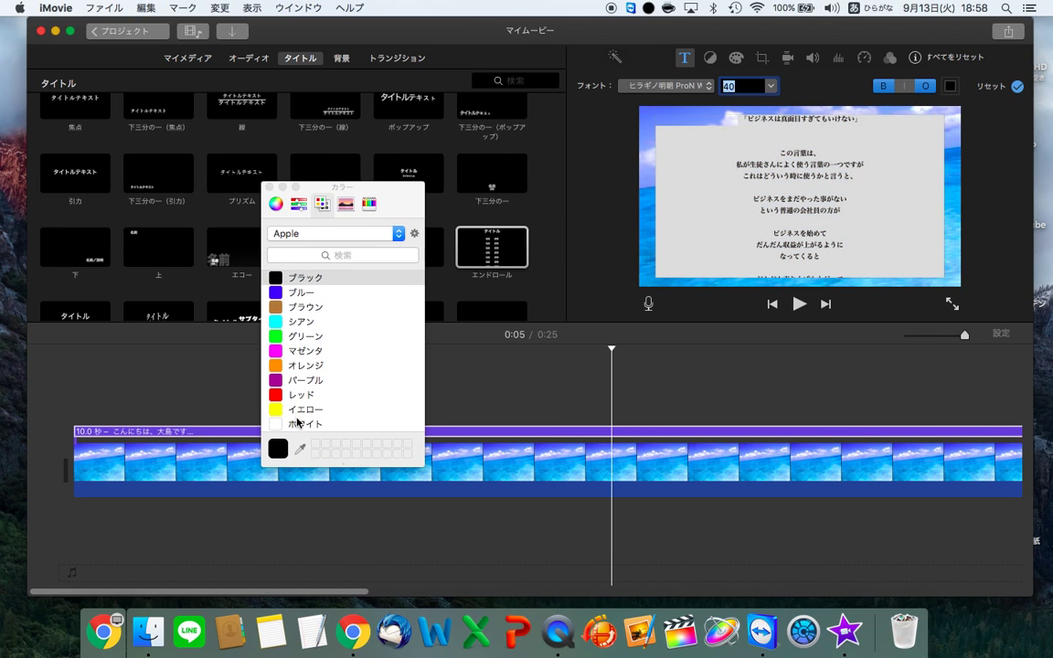
{"action": "left_click", "coordinate": [315, 423]}
{"action": "left_click", "coordinate": [850, 238]}
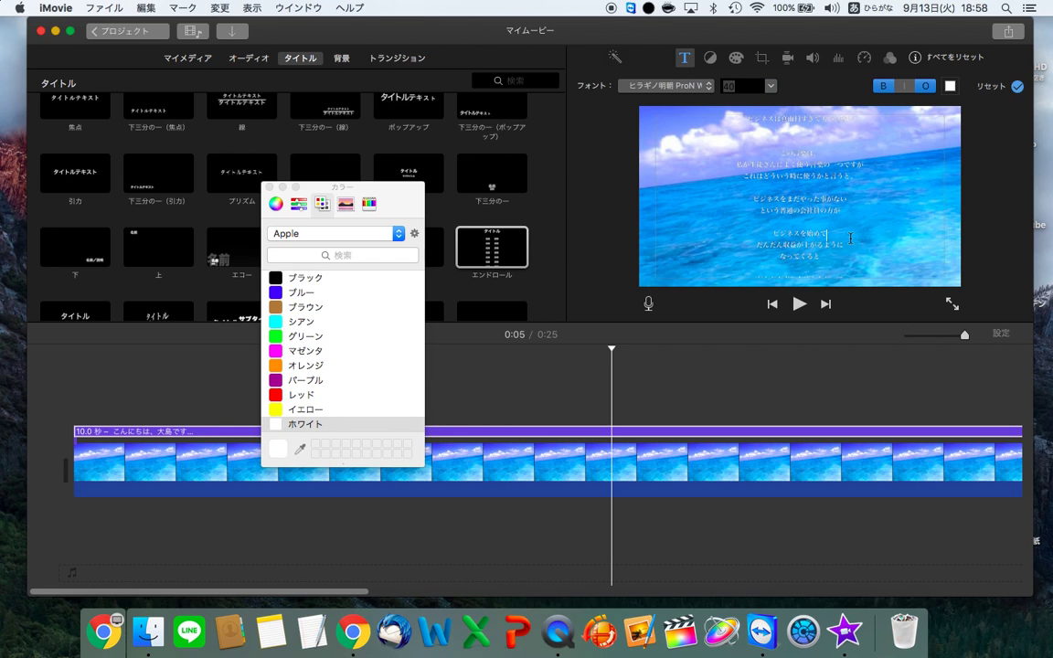
Set the whole end-roll text's color back to ブラック.
{"action": "key", "text": "super+a"}
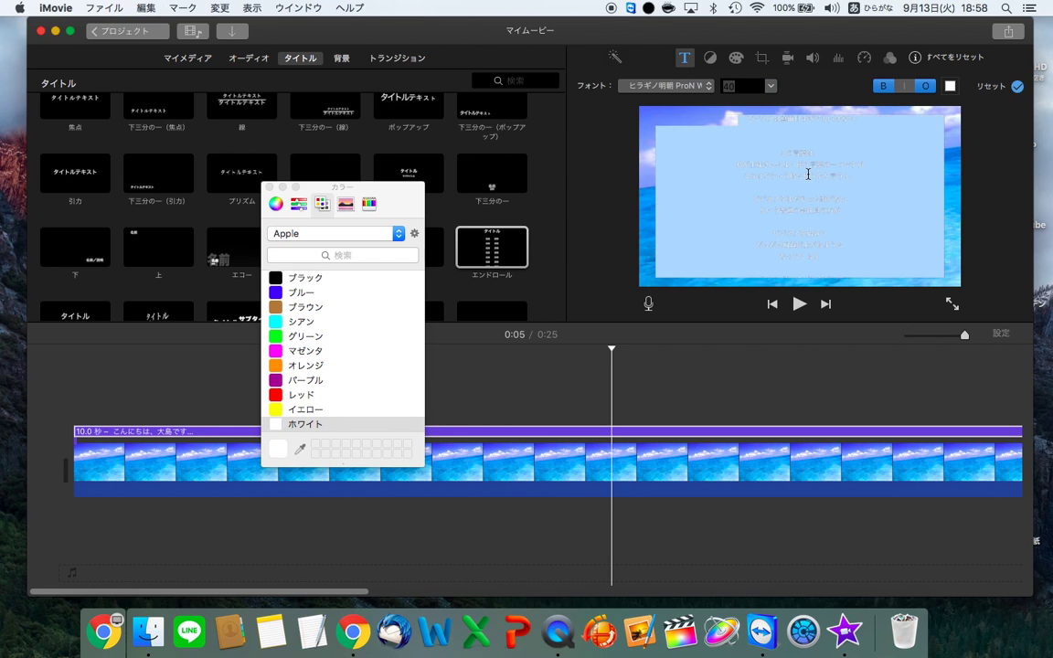
{"action": "left_click", "coordinate": [951, 86]}
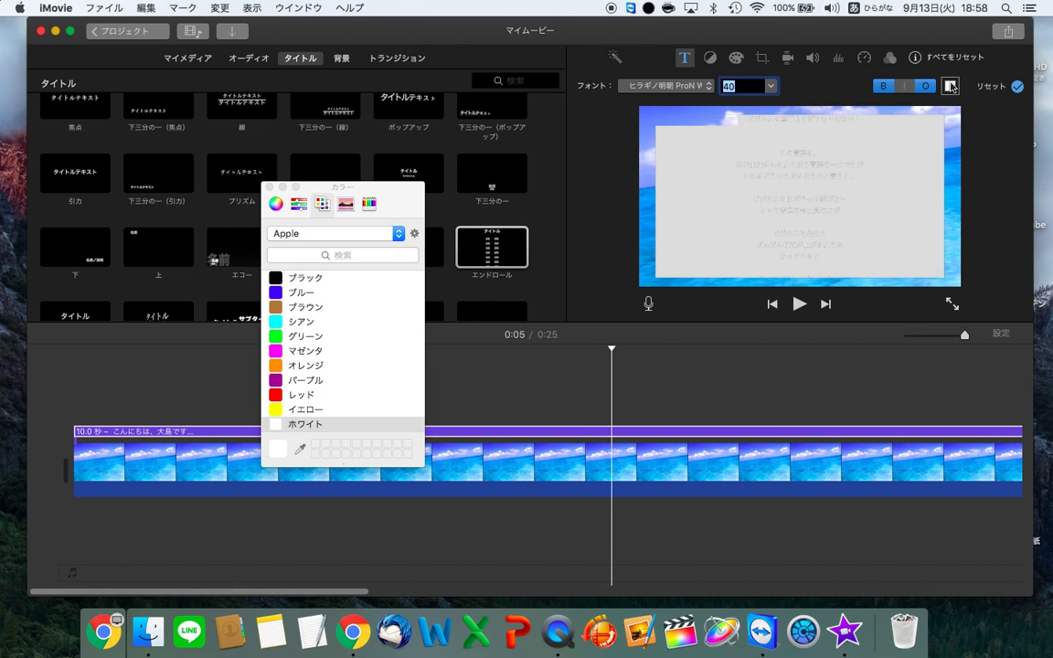
{"action": "left_click", "coordinate": [308, 280]}
{"action": "left_click", "coordinate": [816, 202]}
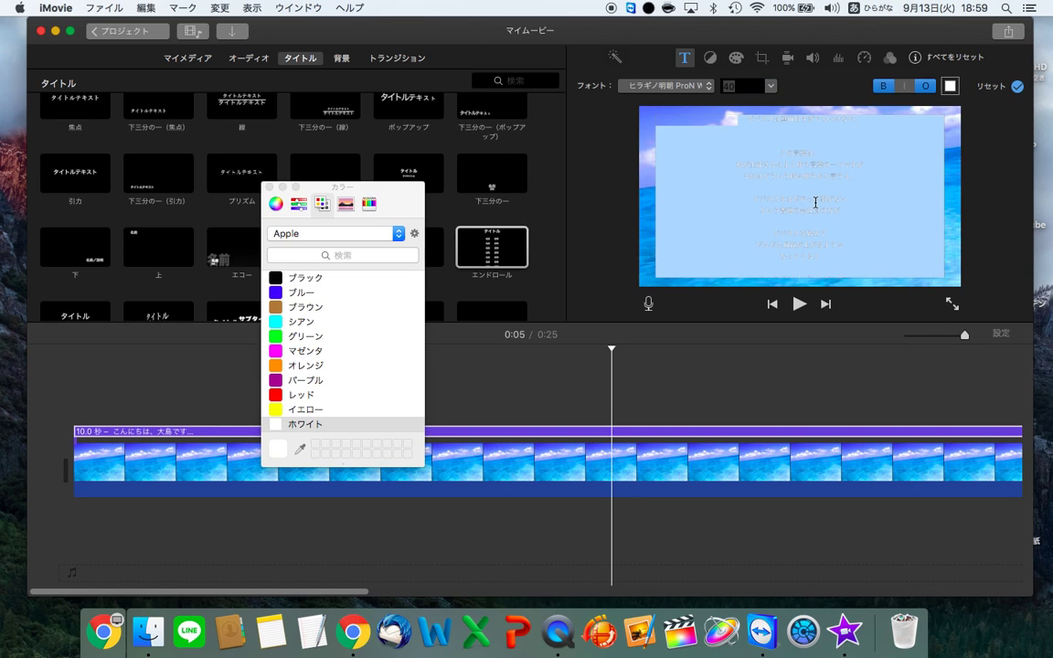
{"action": "left_click", "coordinate": [815, 202]}
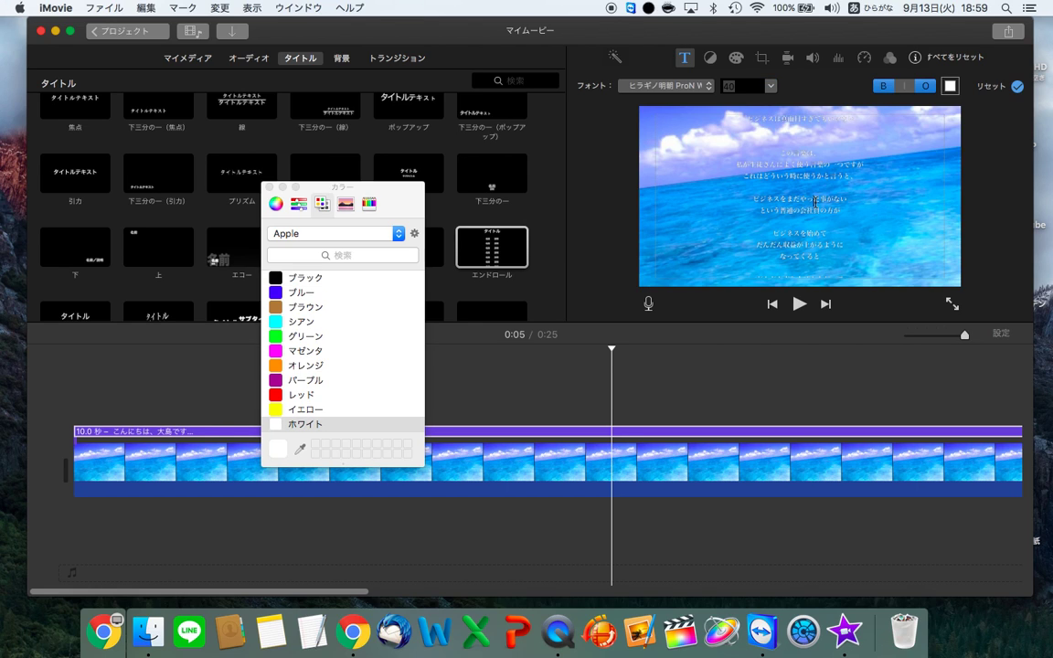
{"action": "left_click", "coordinate": [919, 135]}
{"action": "left_click", "coordinate": [952, 87]}
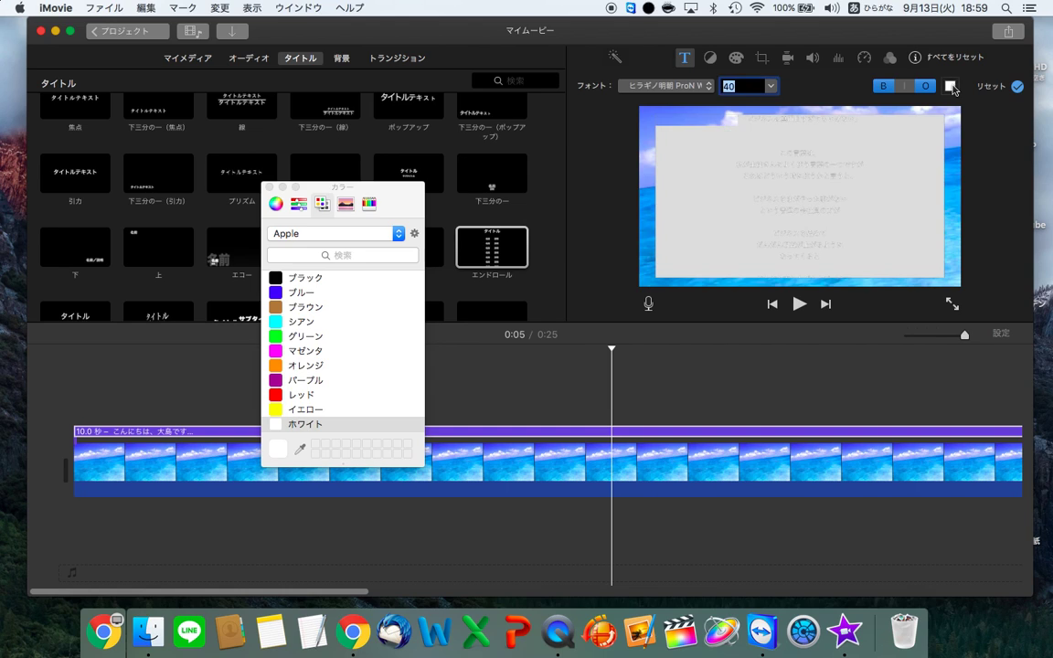
{"action": "left_click", "coordinate": [289, 277]}
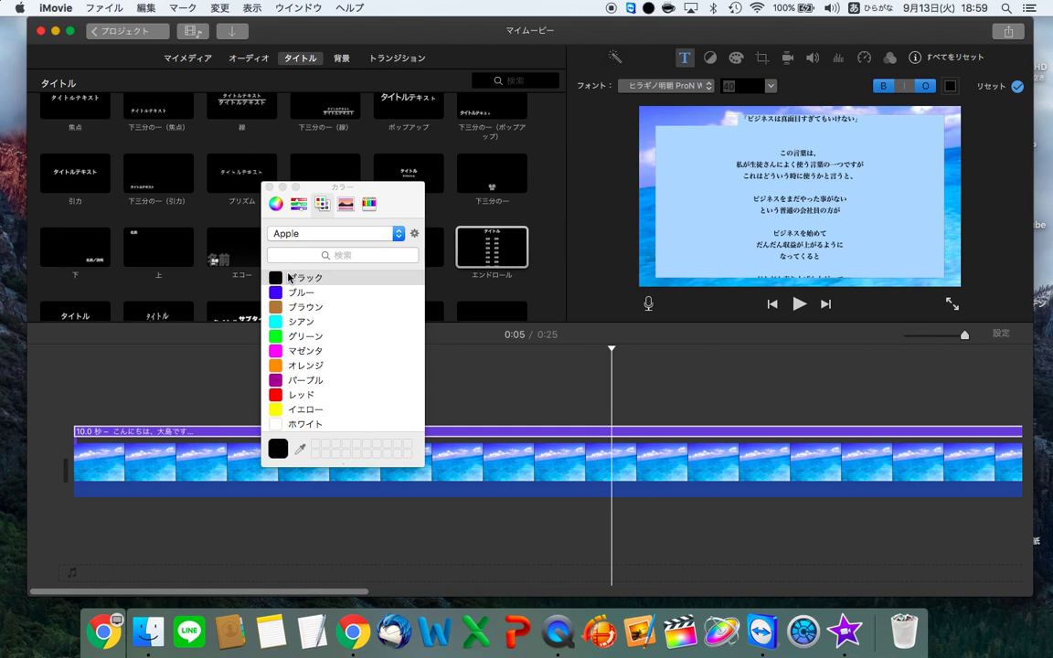
Set only the heading line 「ビジネスは真面目すぎてもいけない」 to the ヒラギノ角ゴ Std W8 font.
{"action": "left_click", "coordinate": [768, 199]}
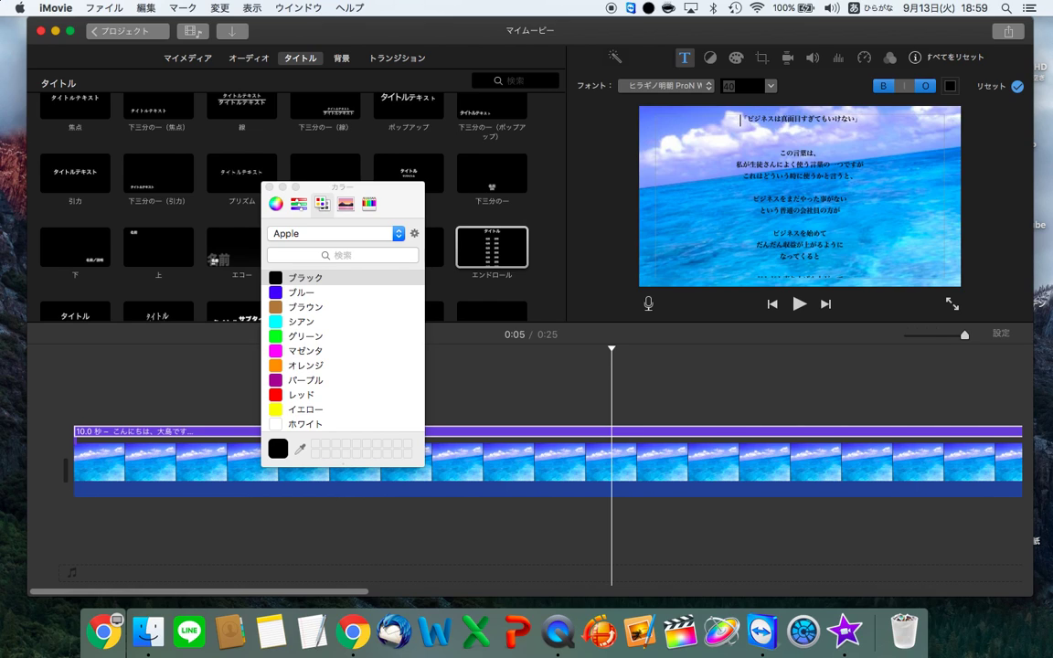
{"action": "key", "text": "shift+Right"}
{"action": "key", "text": "shift+Right"}
{"action": "key", "text": "shift+Right"}
{"action": "key", "text": "shift+Right"}
{"action": "key", "text": "shift+Right"}
{"action": "key", "text": "shift+Right"}
{"action": "key", "text": "shift+Right"}
{"action": "key", "text": "shift+Right"}
{"action": "key", "text": "shift+Right"}
{"action": "key", "text": "shift+Right"}
{"action": "key", "text": "shift+Right"}
{"action": "key", "text": "shift+Right"}
{"action": "key", "text": "shift+Right"}
{"action": "key", "text": "shift+Right"}
{"action": "key", "text": "shift+Right"}
{"action": "key", "text": "shift+Right"}
{"action": "key", "text": "shift+Right"}
{"action": "key", "text": "shift+Right"}
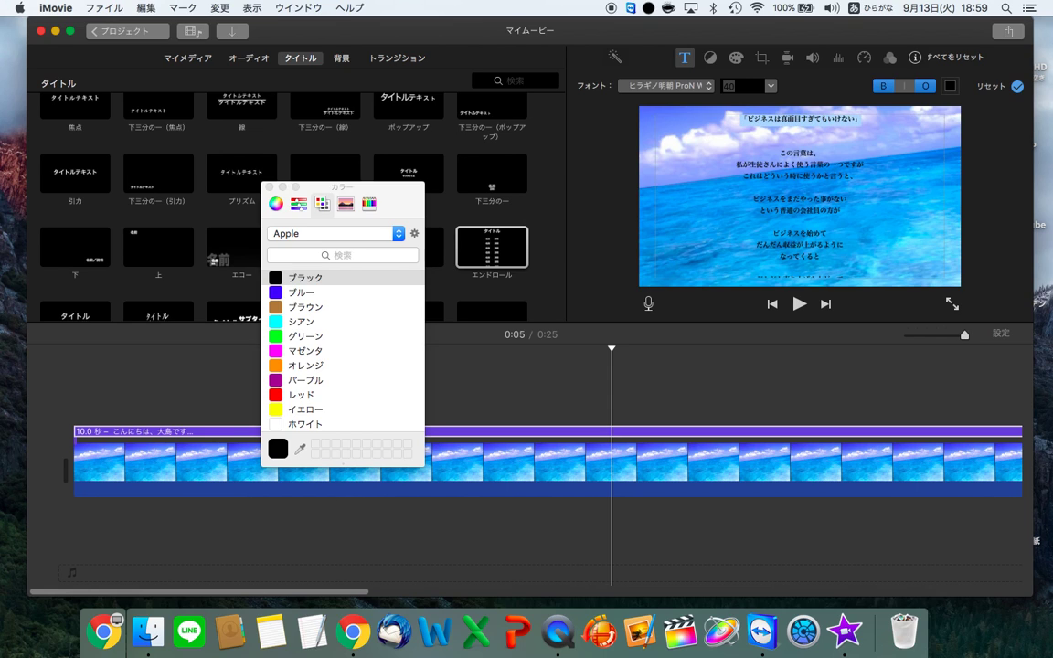
{"action": "left_click", "coordinate": [681, 88]}
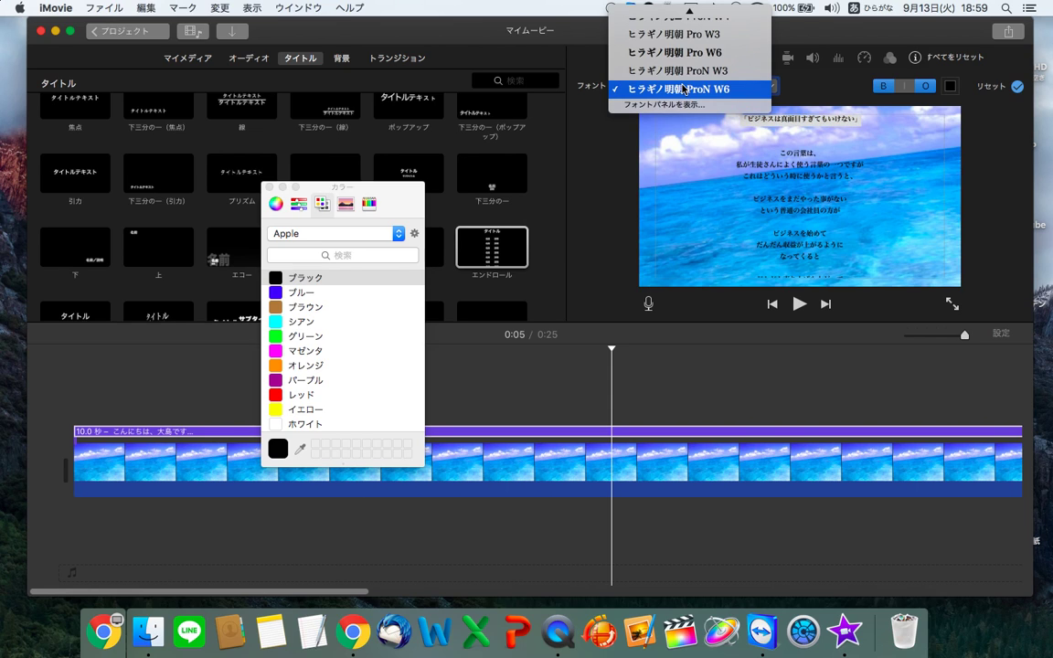
{"action": "scroll", "coordinate": [679, 92], "scroll_direction": "up", "scroll_amount": 5}
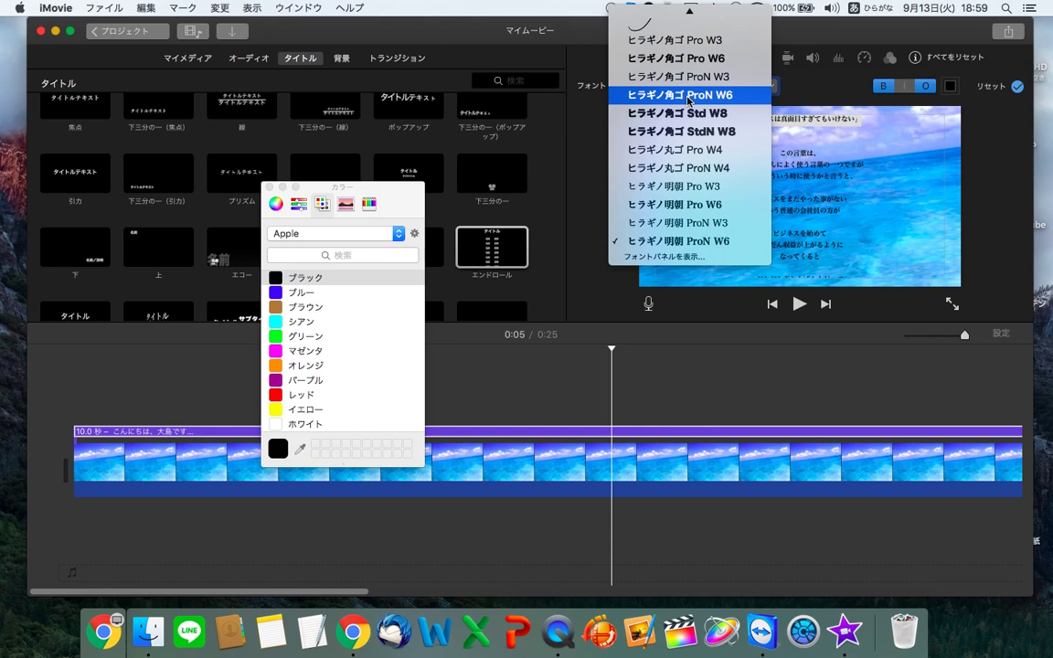
{"action": "left_click", "coordinate": [729, 115]}
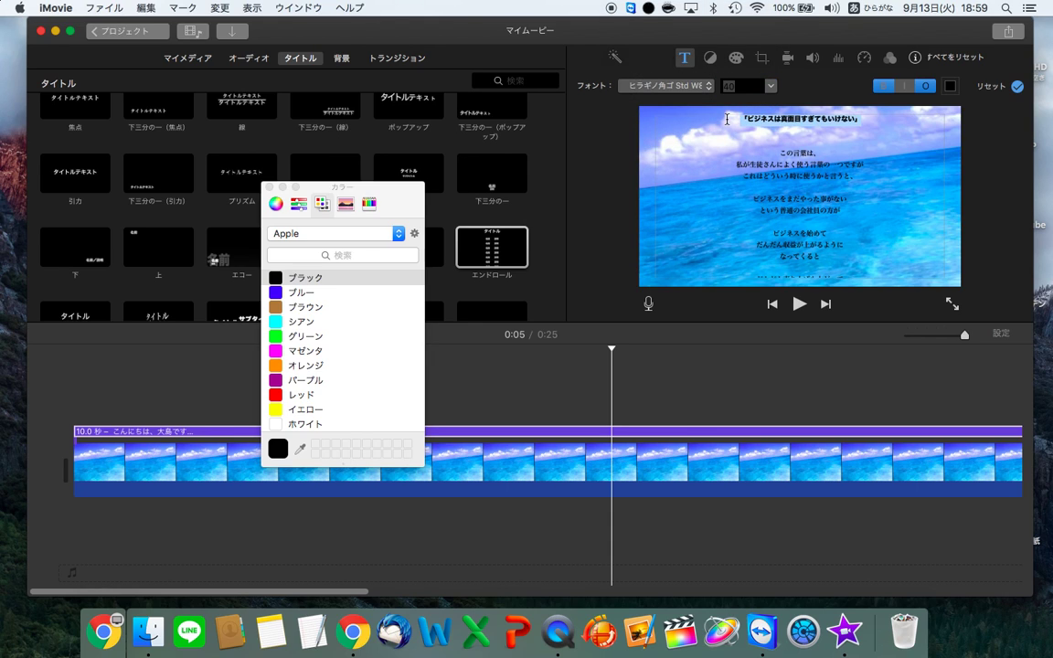
Try font sizes 80 and 70 on the heading line, and set its size to 60.
{"action": "left_click", "coordinate": [772, 87]}
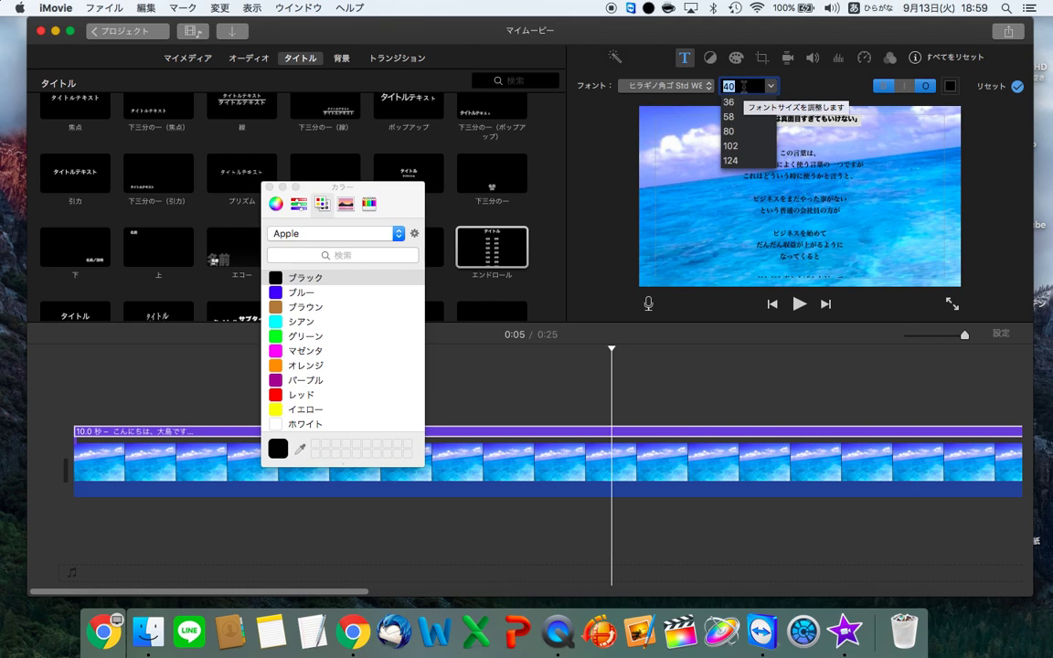
{"action": "left_click", "coordinate": [729, 131]}
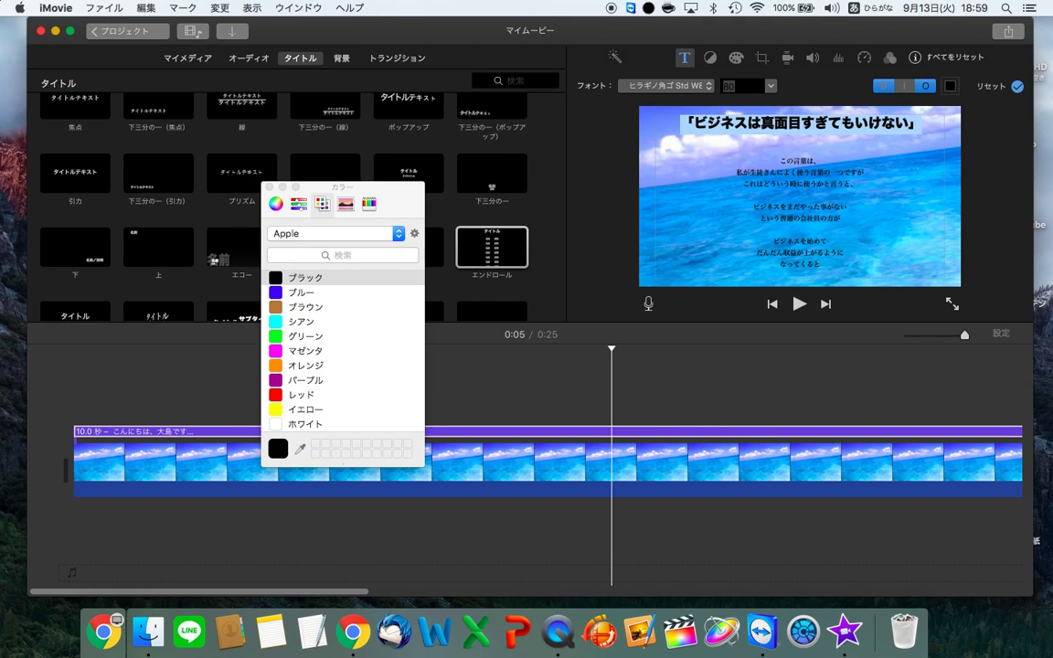
{"action": "double_click", "coordinate": [729, 87]}
{"action": "type", "text": "70"}
{"action": "key", "text": "Return"}
{"action": "double_click", "coordinate": [729, 87]}
{"action": "type", "text": "60"}
{"action": "key", "text": "Return"}
{"action": "key", "text": "Return"}
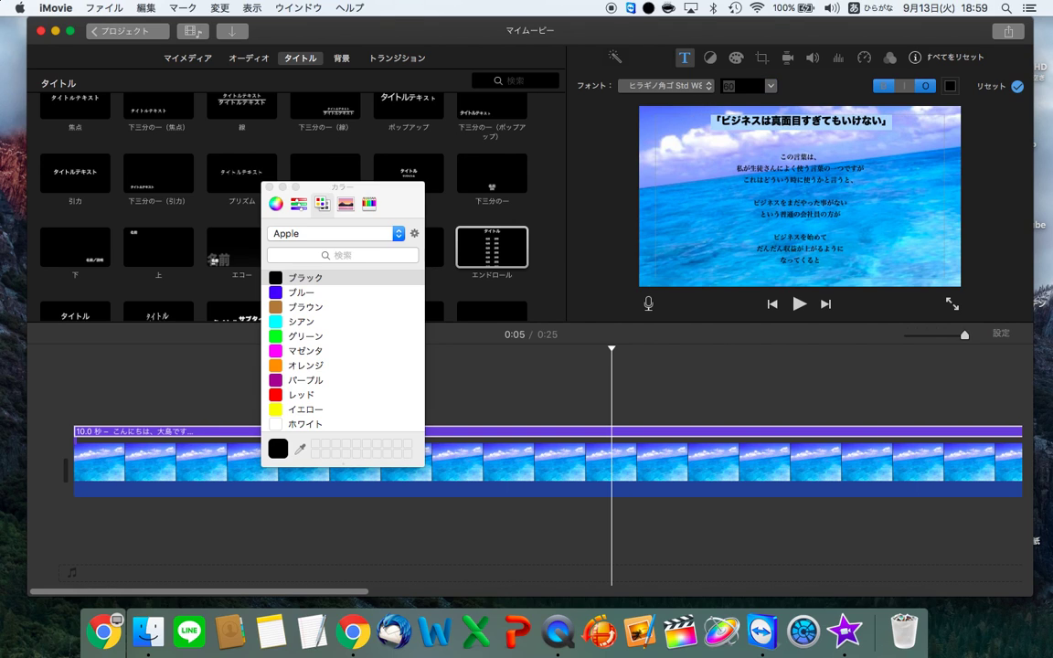
{"action": "left_click", "coordinate": [814, 150]}
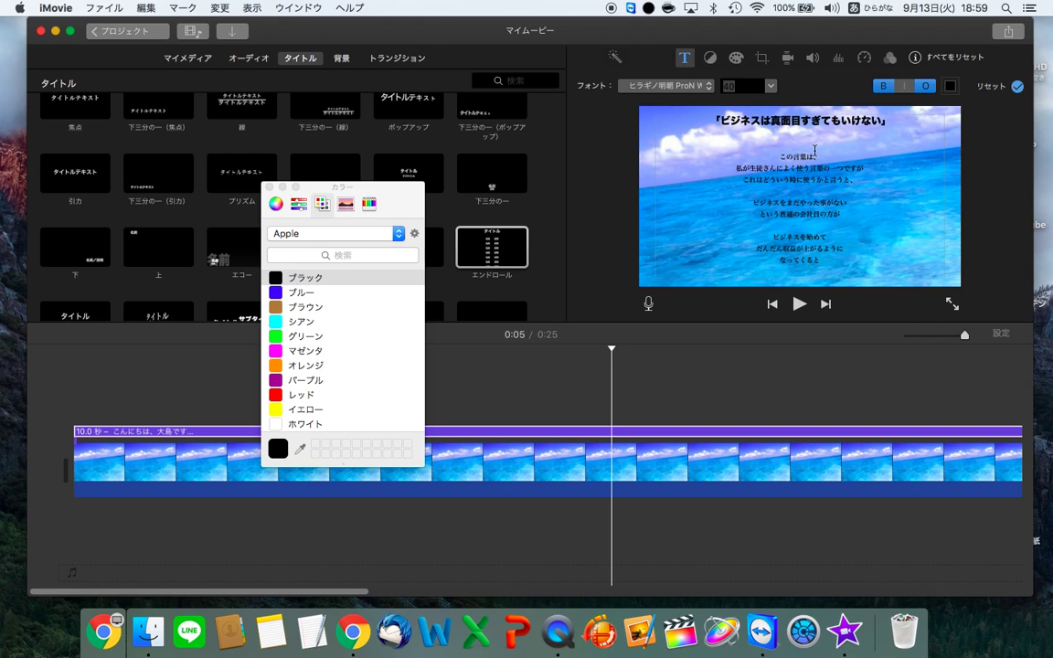
Delete the quotation brackets 「」 around the heading ビジネスは真面目すぎてもいけない.
{"action": "left_click", "coordinate": [879, 124]}
{"action": "left_click", "coordinate": [845, 121]}
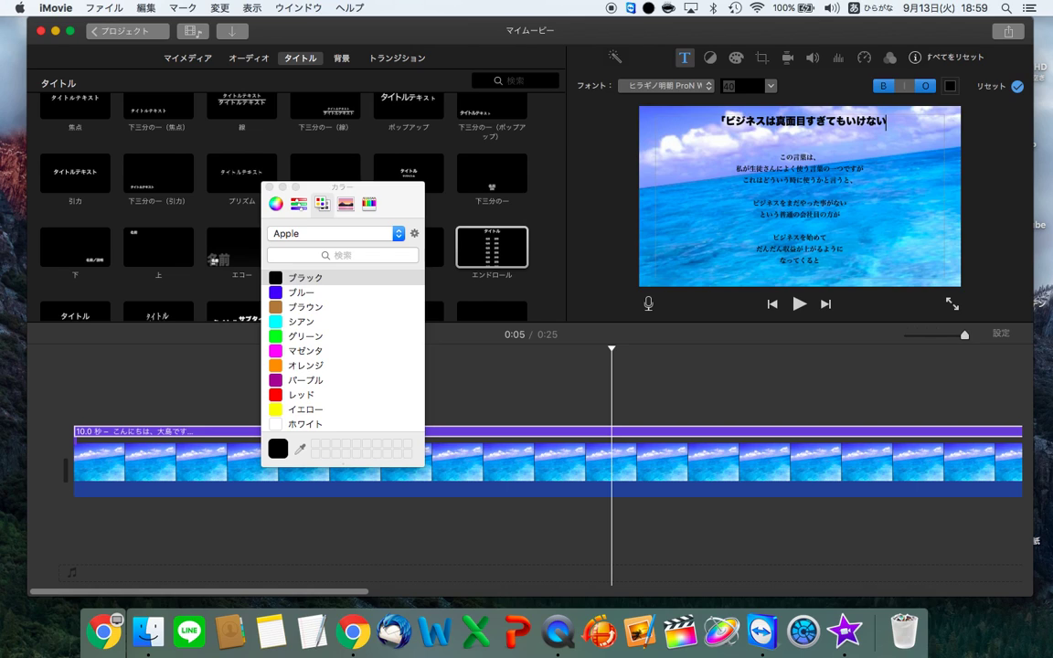
{"action": "key", "text": "BackSpace"}
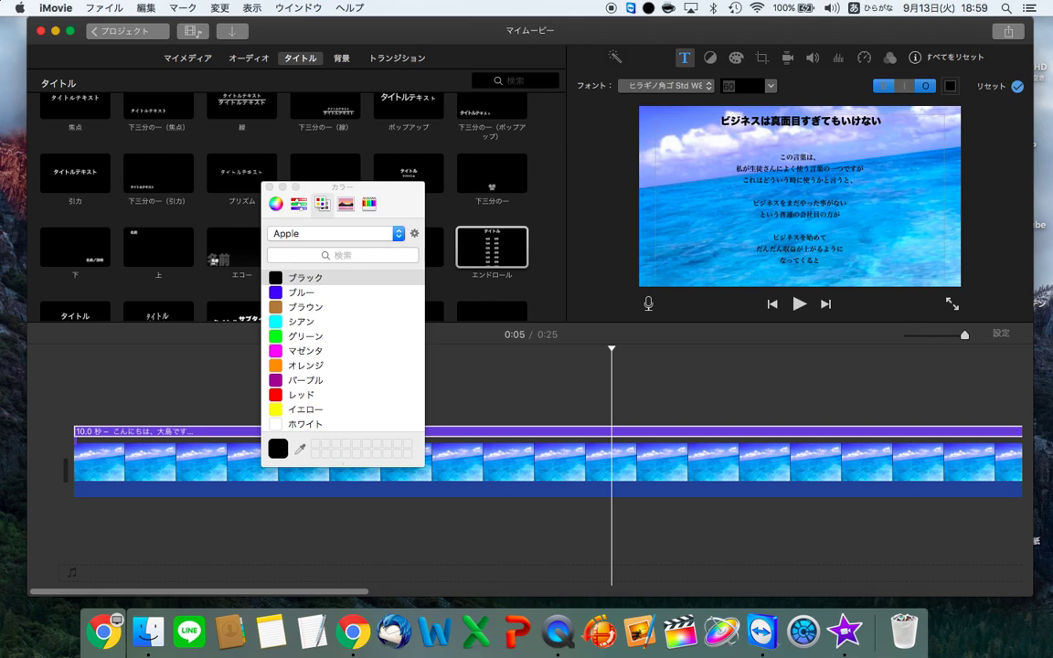
Close the color palette and finish editing the title text.
{"action": "left_click", "coordinate": [861, 229]}
{"action": "left_click", "coordinate": [268, 188]}
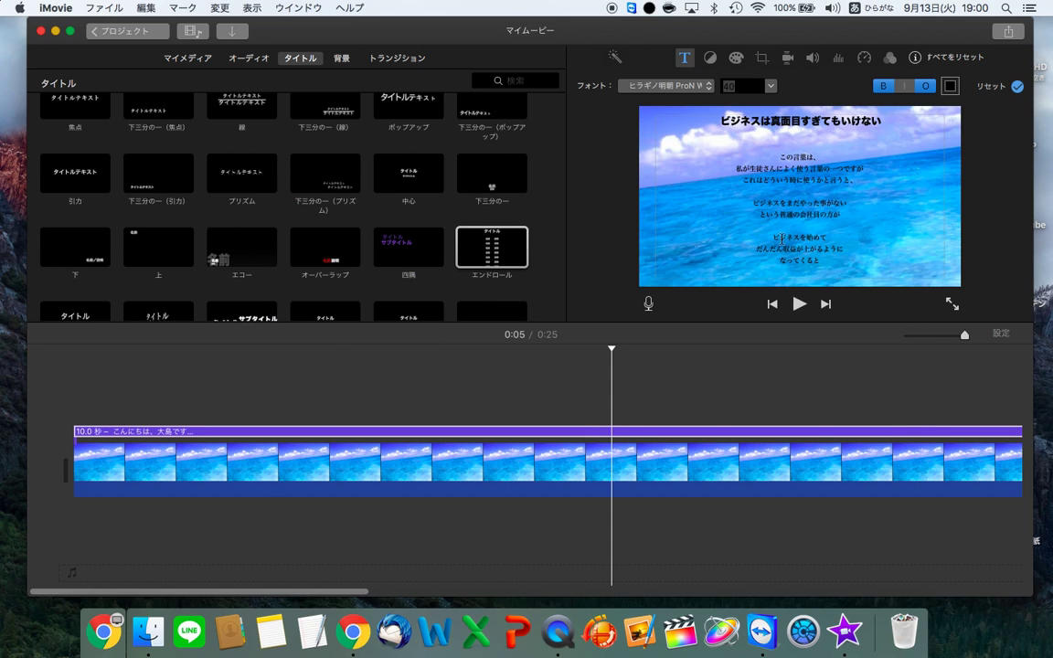
{"action": "key", "text": "Return"}
{"action": "left_click", "coordinate": [635, 370]}
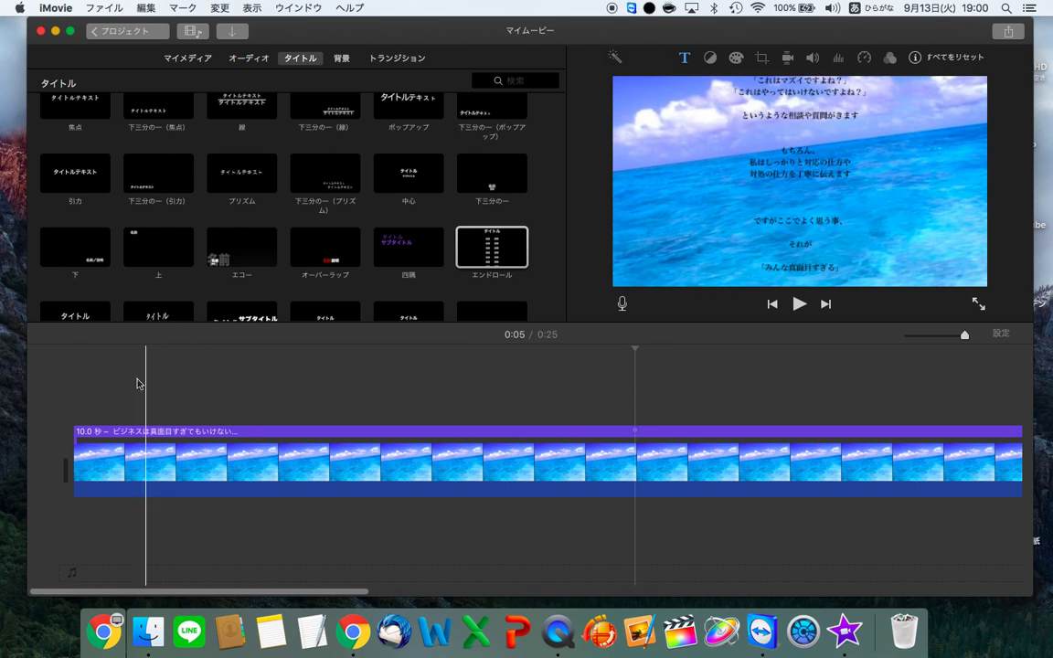
Play the movie from the beginning to preview the scrolling end roll, and pause at about 6 seconds.
{"action": "left_click", "coordinate": [179, 373]}
{"action": "left_click", "coordinate": [75, 395]}
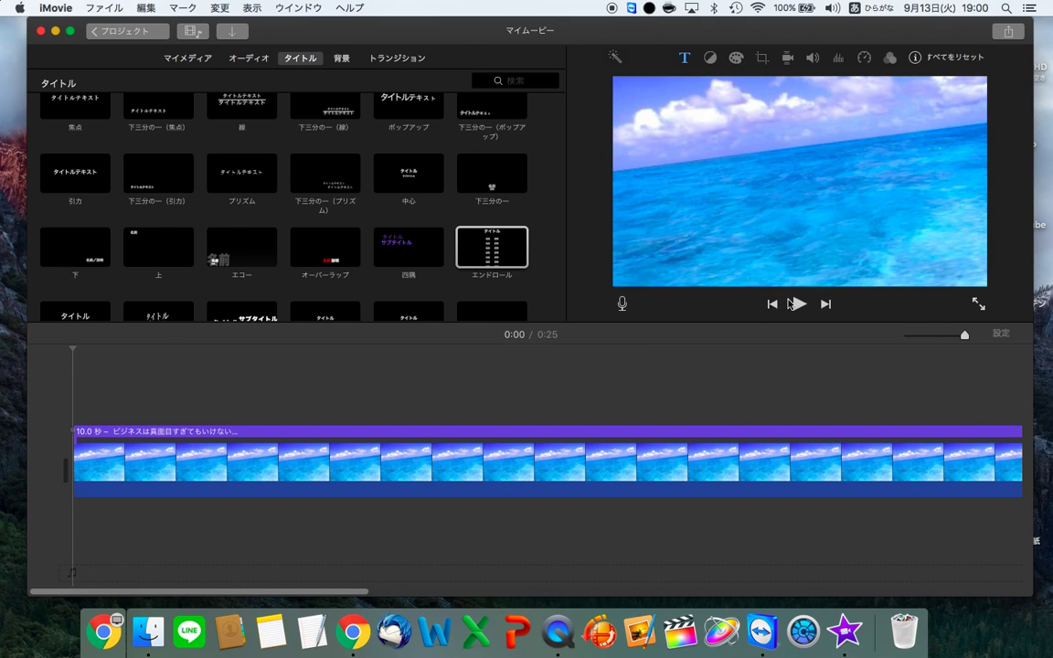
{"action": "left_click", "coordinate": [796, 305]}
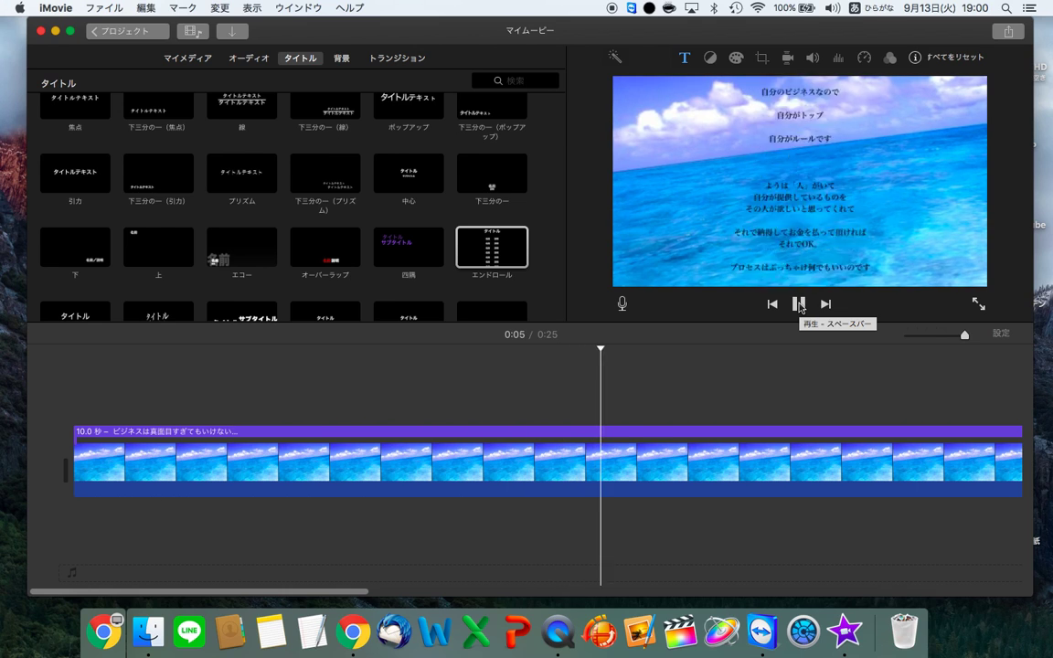
{"action": "left_click", "coordinate": [799, 305]}
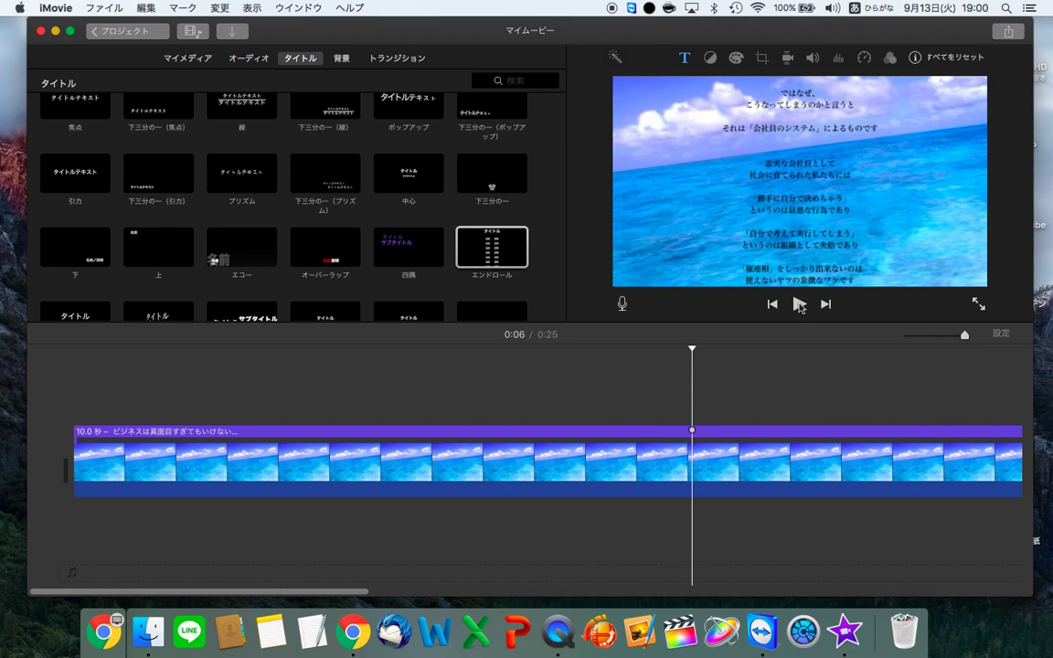
Examine the available clip commands for the end-roll title, including its slow-motion and fast-forward speed options.
{"action": "left_click", "coordinate": [505, 435]}
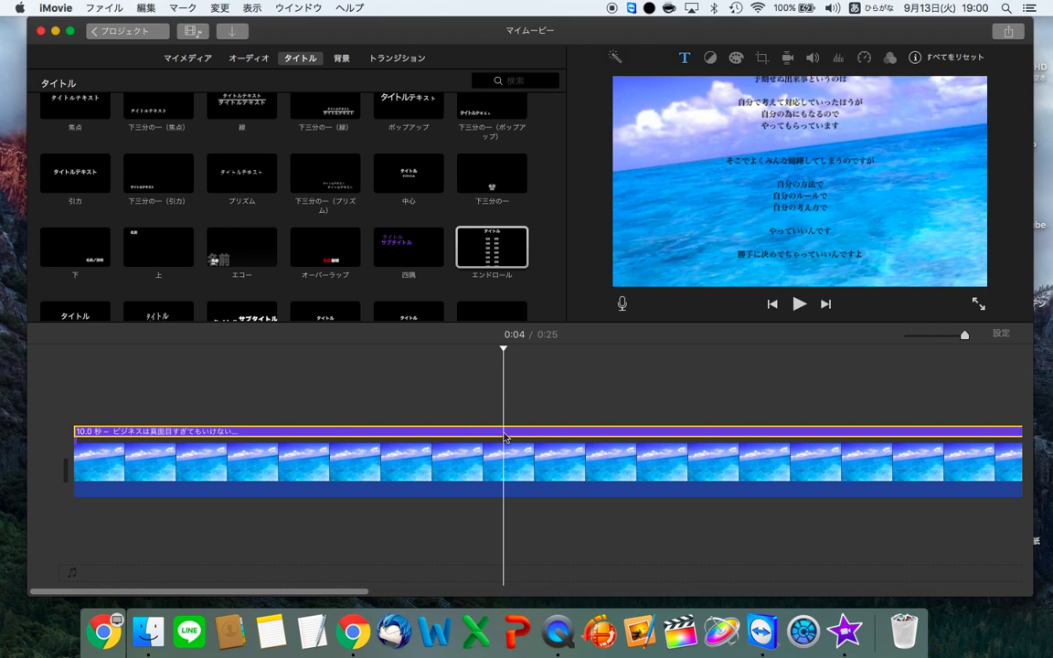
{"action": "right_click", "coordinate": [505, 437]}
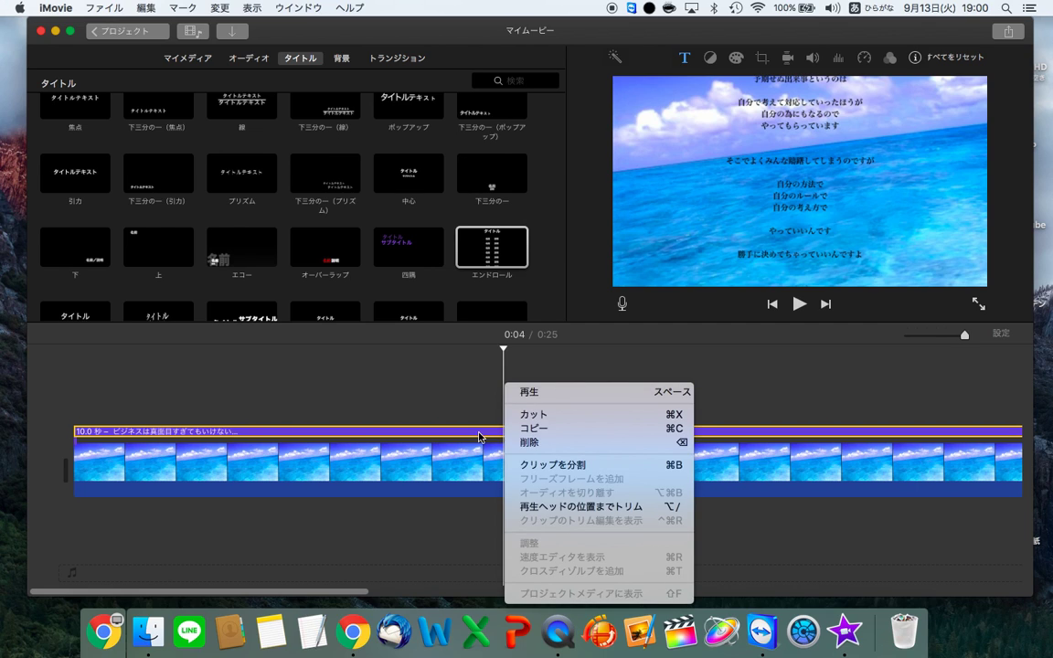
{"action": "left_click", "coordinate": [470, 438]}
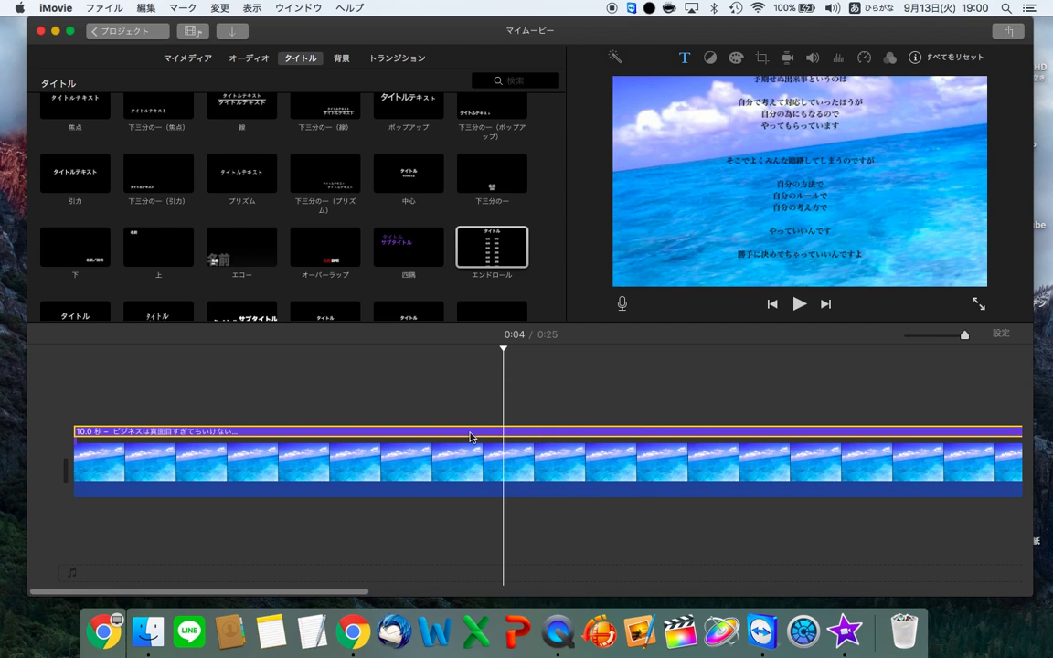
{"action": "left_click", "coordinate": [183, 7]}
{"action": "mouse_move", "coordinate": [149, 5]}
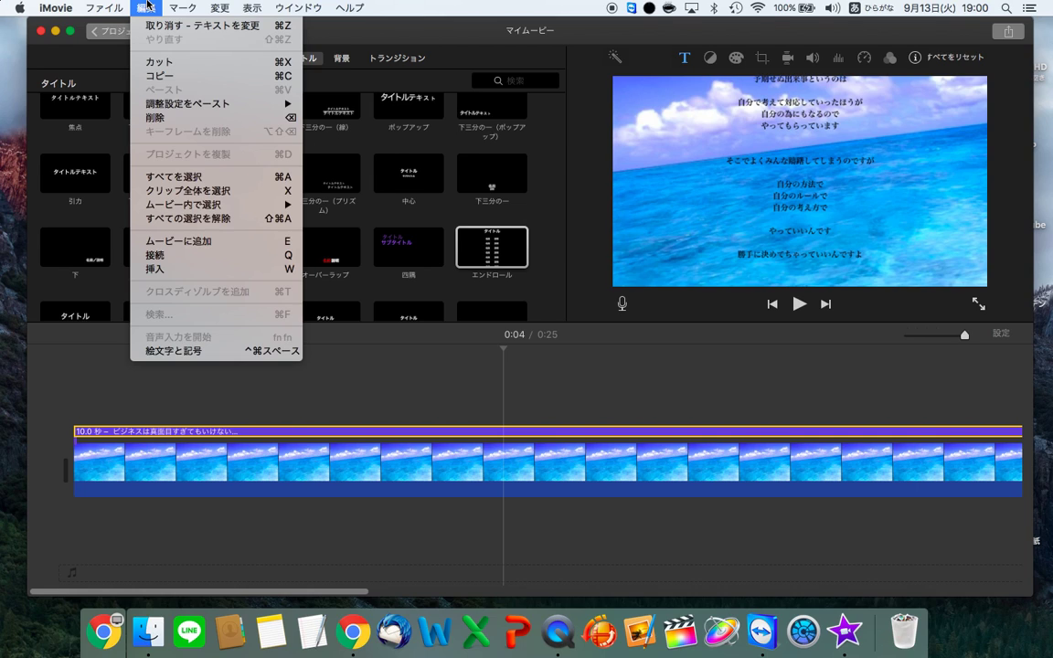
{"action": "mouse_move", "coordinate": [114, 6]}
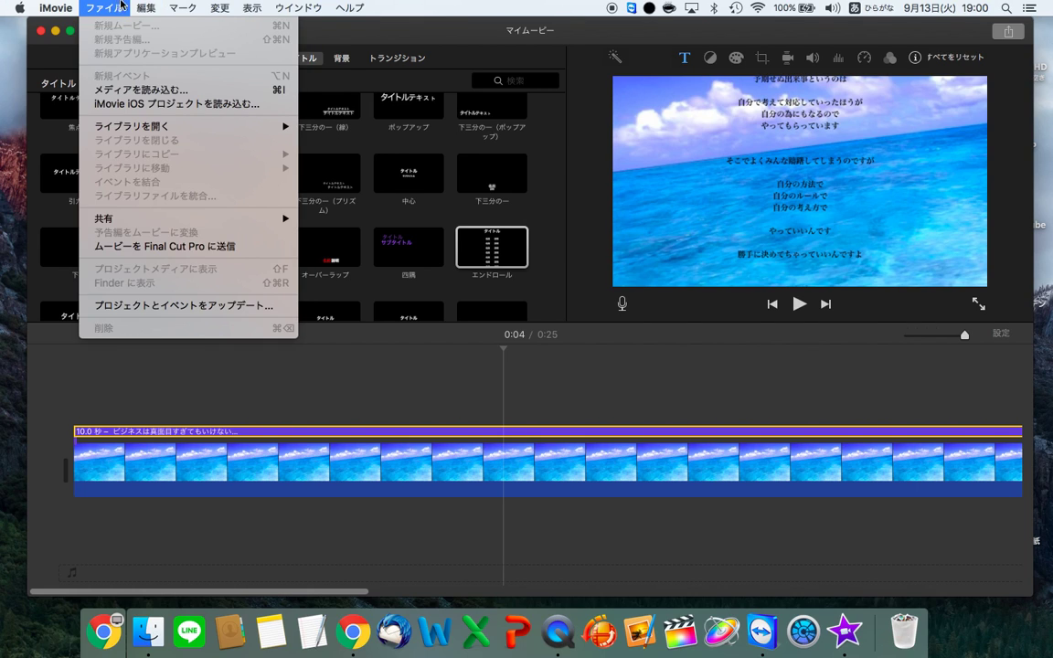
{"action": "mouse_move", "coordinate": [233, 5]}
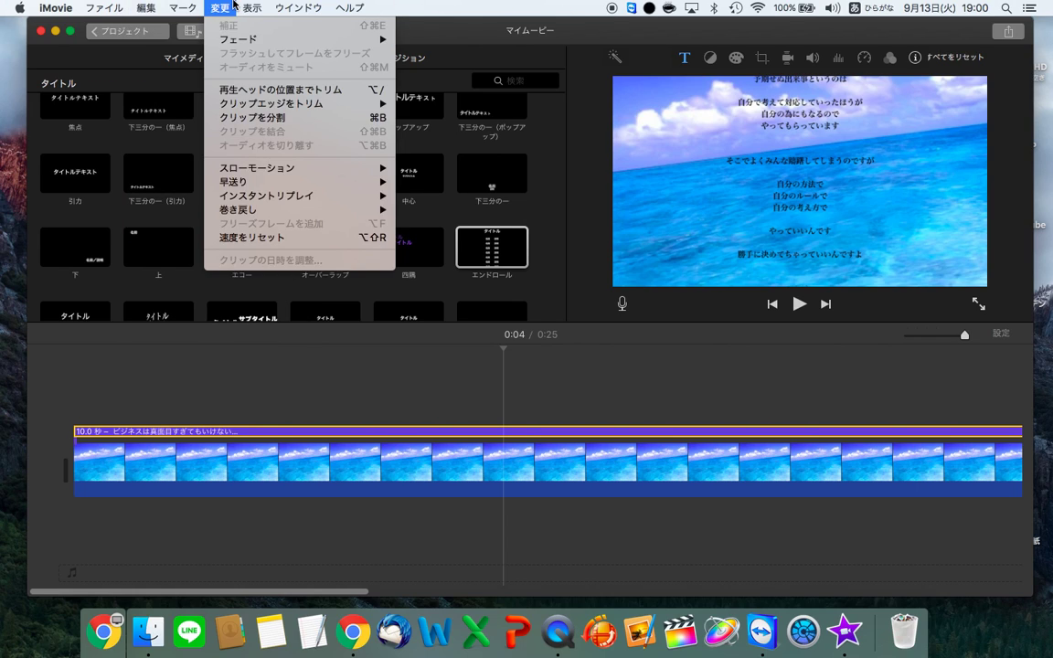
{"action": "left_click", "coordinate": [292, 388]}
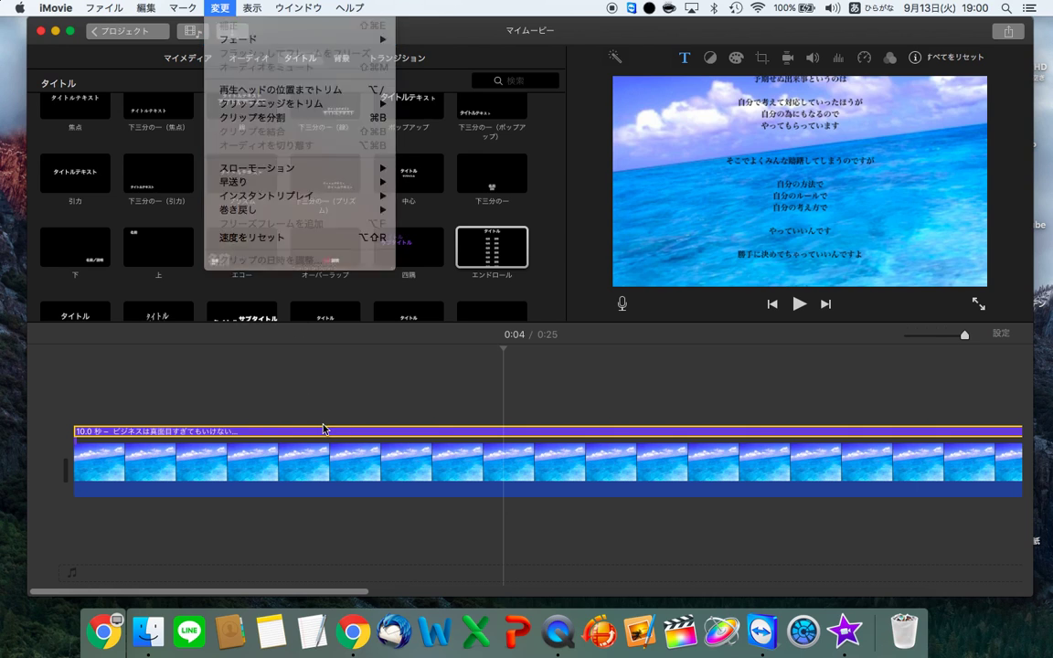
{"action": "left_click", "coordinate": [376, 435]}
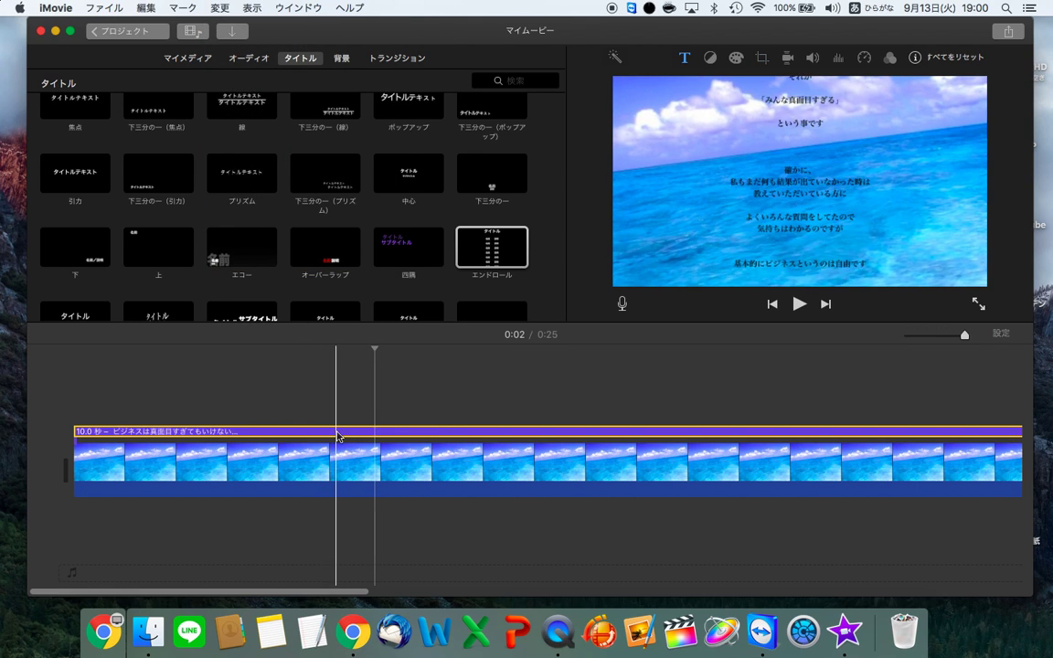
{"action": "left_click", "coordinate": [252, 7]}
{"action": "mouse_move", "coordinate": [219, 6]}
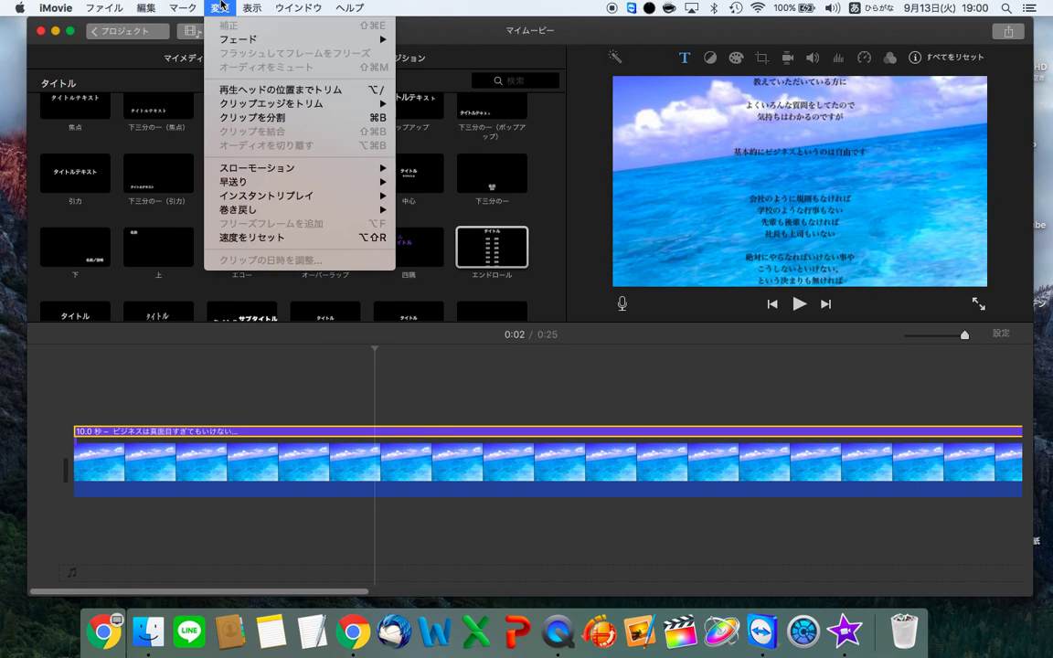
{"action": "mouse_move", "coordinate": [239, 168]}
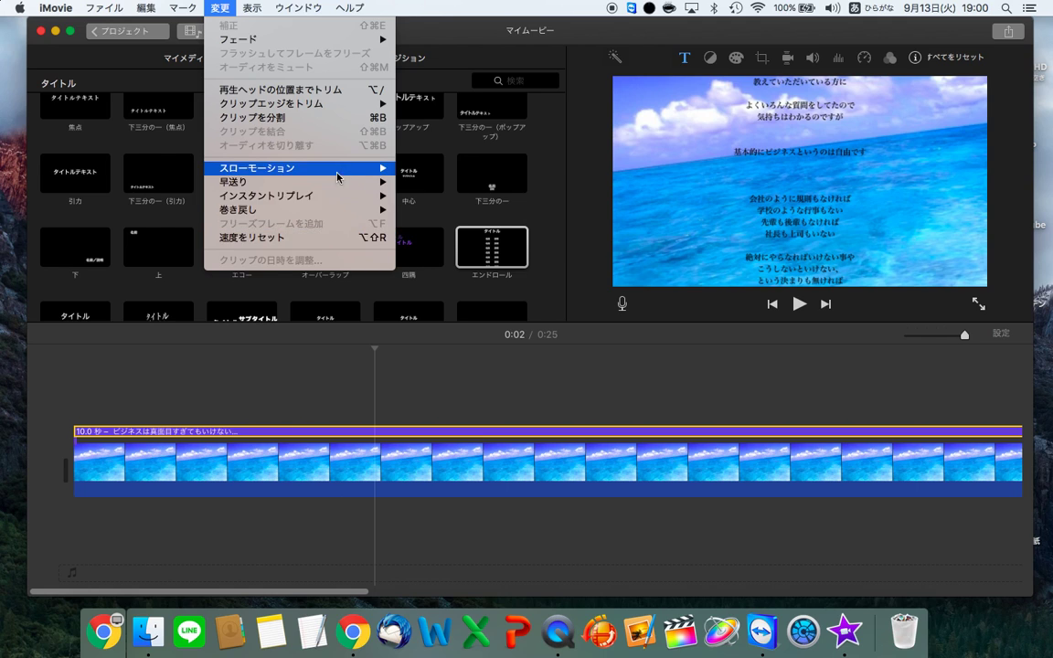
{"action": "mouse_move", "coordinate": [337, 215]}
{"action": "mouse_move", "coordinate": [338, 183]}
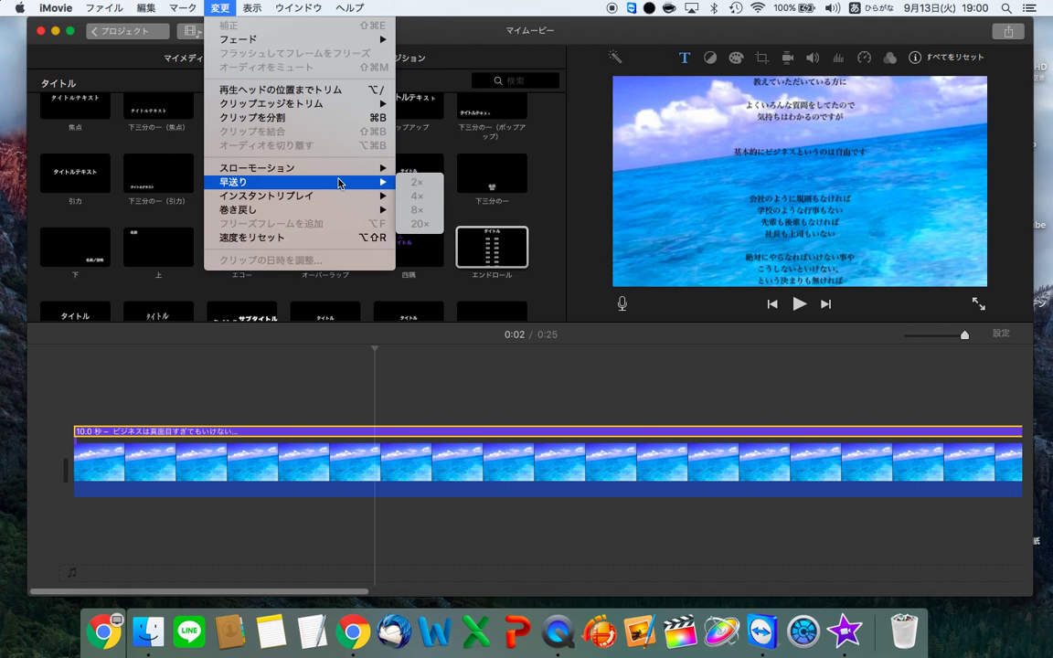
{"action": "left_click", "coordinate": [512, 413]}
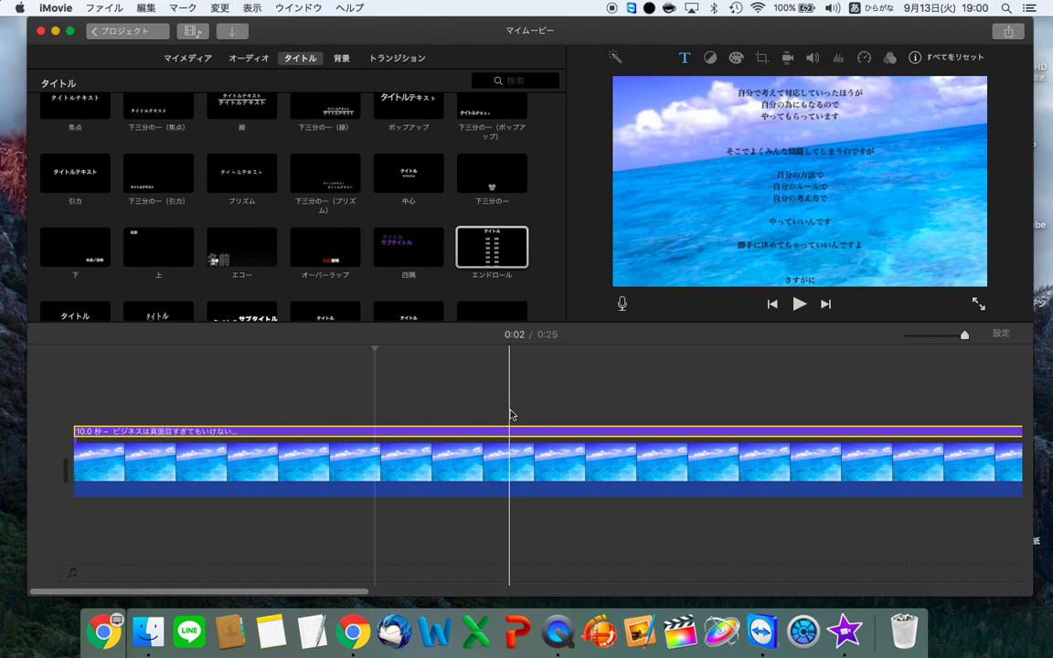
Lengthen the end-roll title on the timeline to about 39.3 seconds by extending its end.
{"action": "scroll", "coordinate": [510, 414], "scroll_direction": "right", "scroll_amount": 5}
{"action": "scroll", "coordinate": [512, 416], "scroll_direction": "left", "scroll_amount": 10}
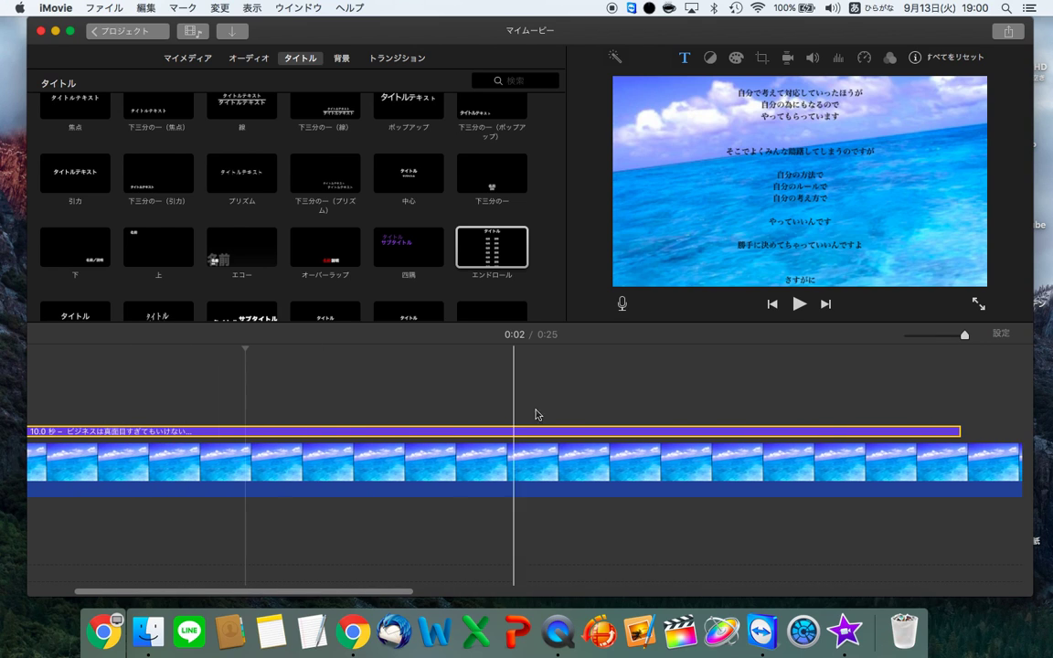
{"action": "left_click_drag", "start_coordinate": [959, 431], "coordinate": [792, 448]}
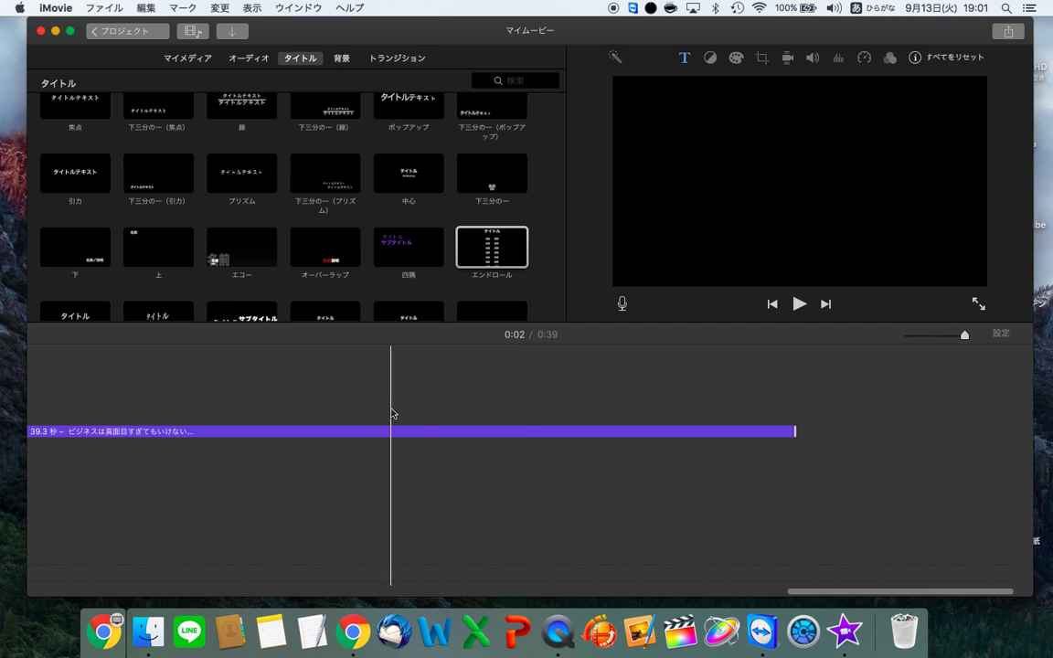
Preview the scrolling speed of the lengthened end roll from about 3 seconds, and pause shortly after.
{"action": "scroll", "coordinate": [394, 413], "scroll_direction": "left", "scroll_amount": 3}
{"action": "scroll", "coordinate": [389, 413], "scroll_direction": "left", "scroll_amount": 10}
{"action": "left_click", "coordinate": [281, 413]}
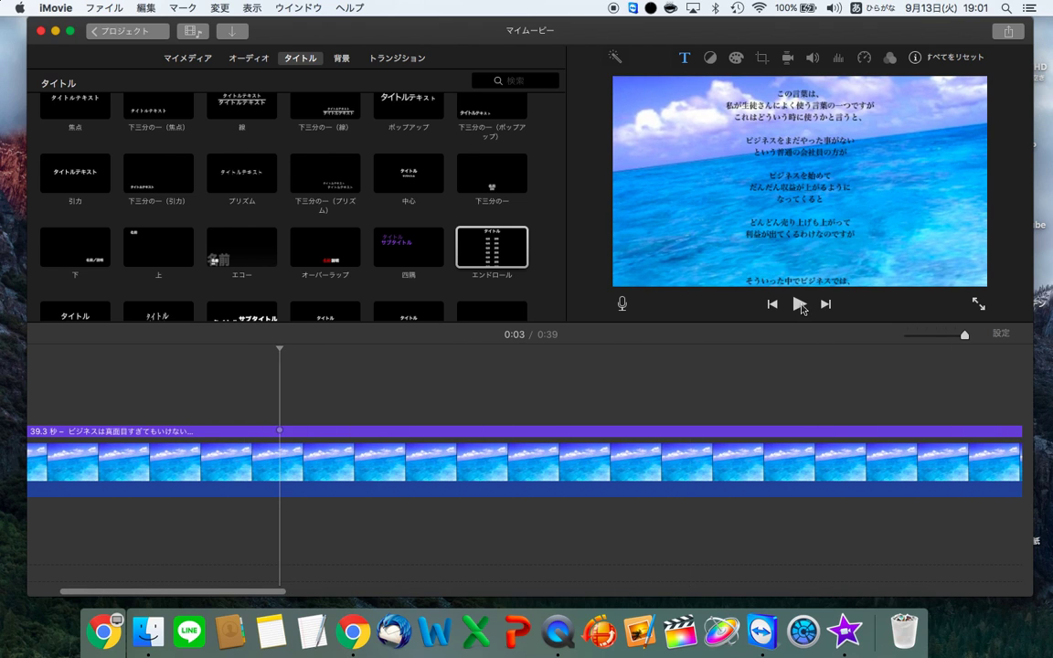
{"action": "left_click", "coordinate": [801, 305]}
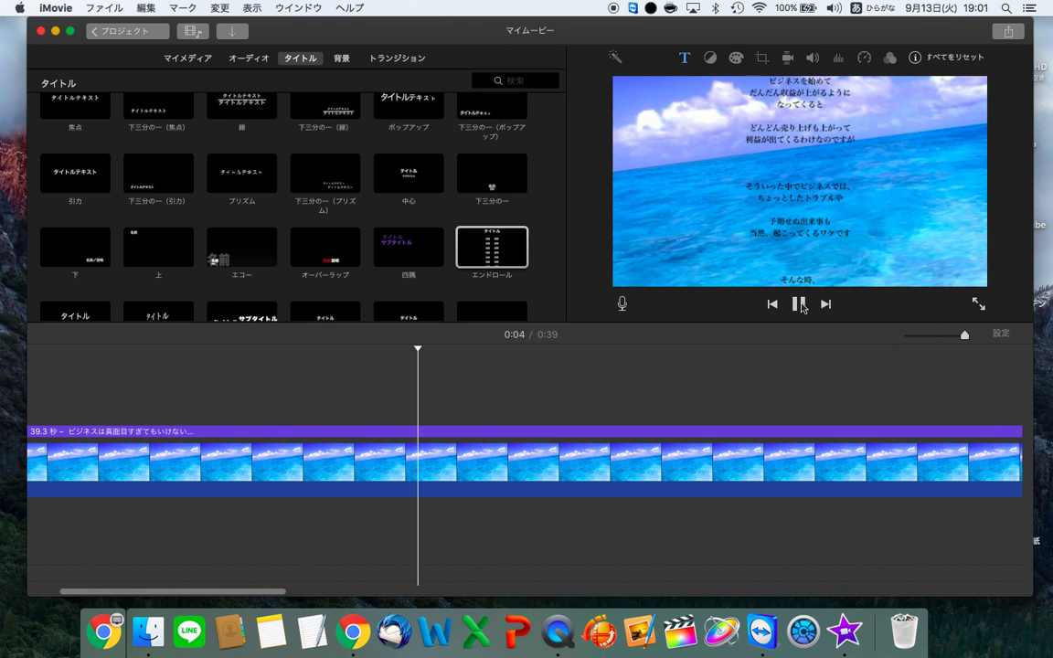
{"action": "left_click", "coordinate": [801, 304]}
Extend the end of the end-roll title to a duration of about 1.3 minutes.
{"action": "scroll", "coordinate": [671, 445], "scroll_direction": "right", "scroll_amount": 10}
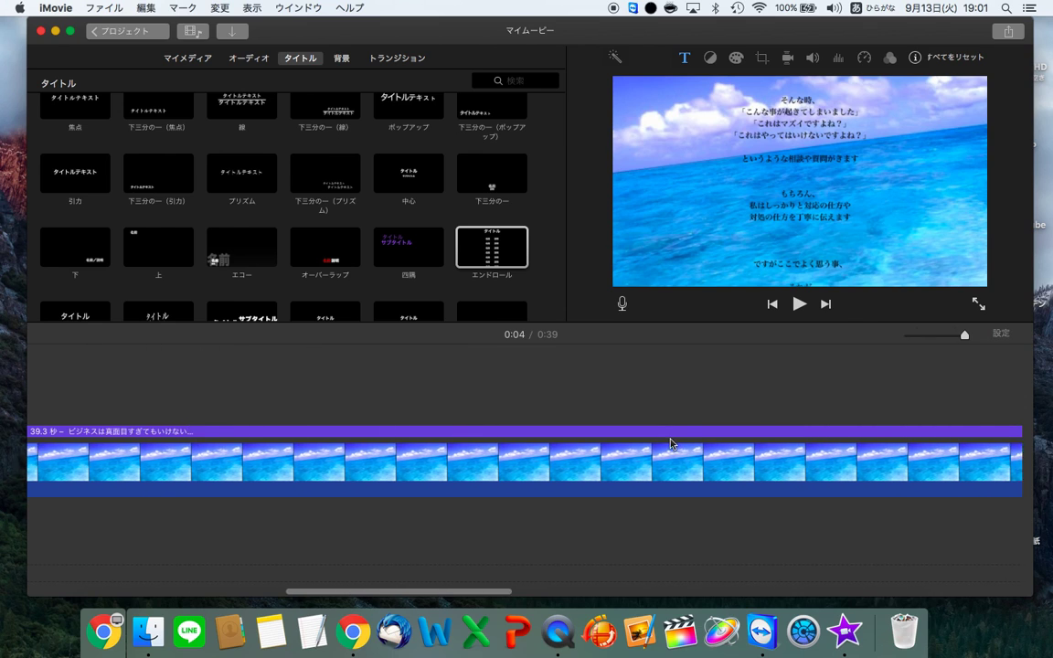
{"action": "left_click", "coordinate": [628, 431]}
{"action": "scroll", "coordinate": [628, 439], "scroll_direction": "right", "scroll_amount": 10}
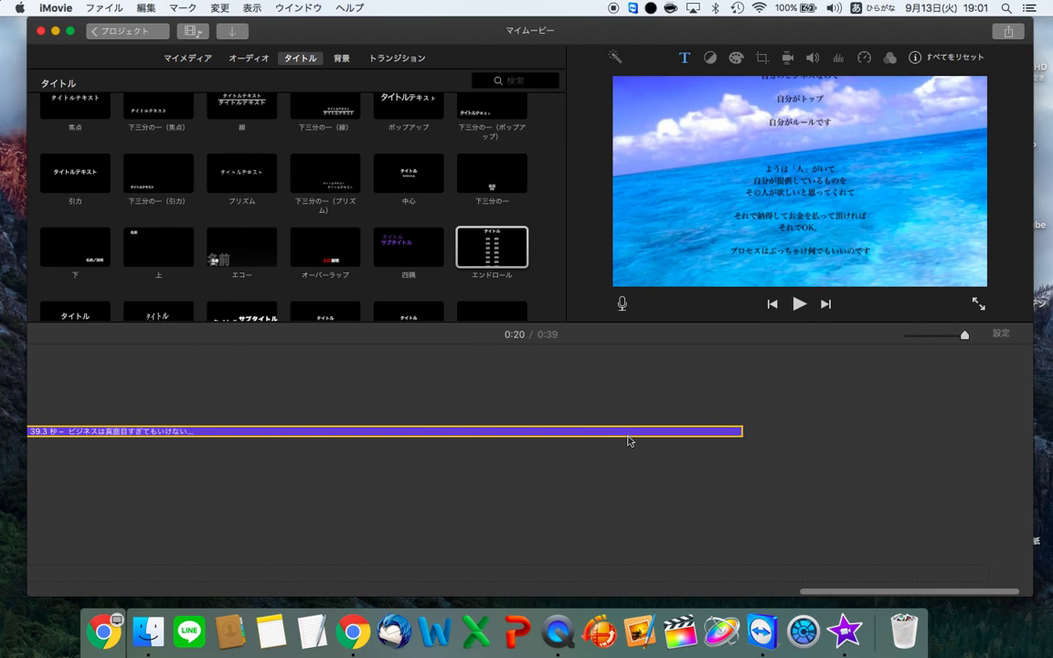
{"action": "left_click_drag", "start_coordinate": [772, 430], "coordinate": [1013, 436]}
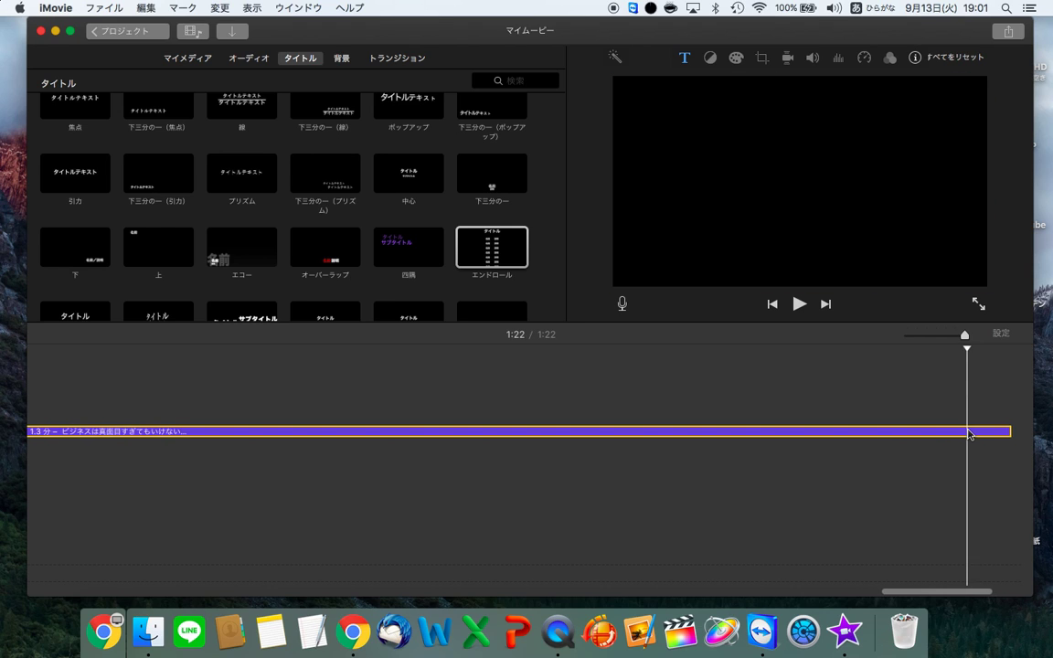
{"action": "right_click", "coordinate": [970, 434]}
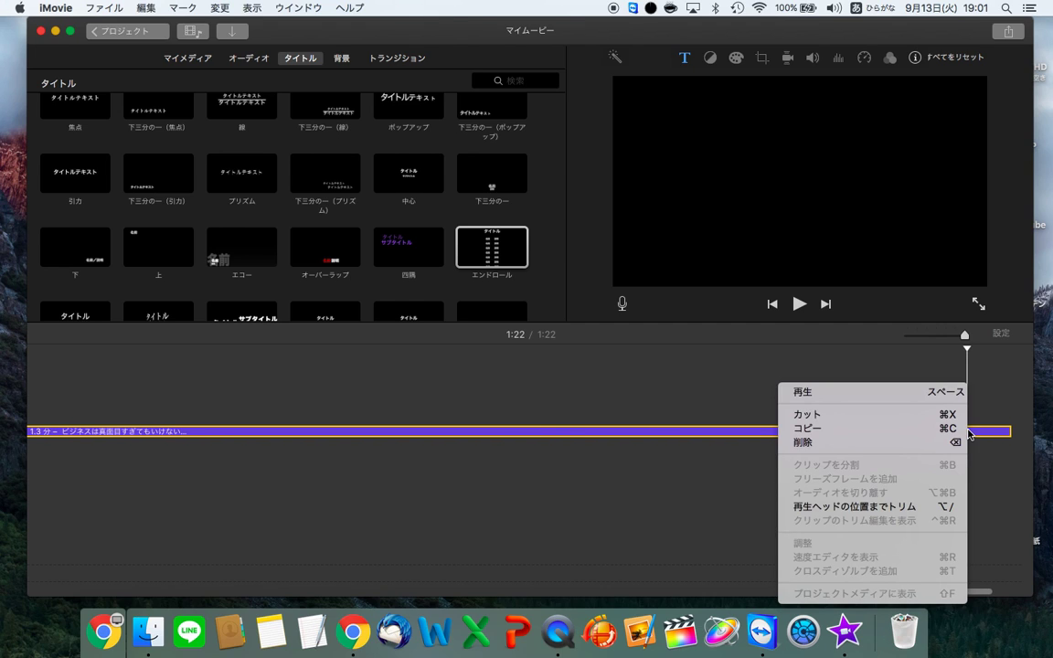
{"action": "left_click", "coordinate": [996, 429]}
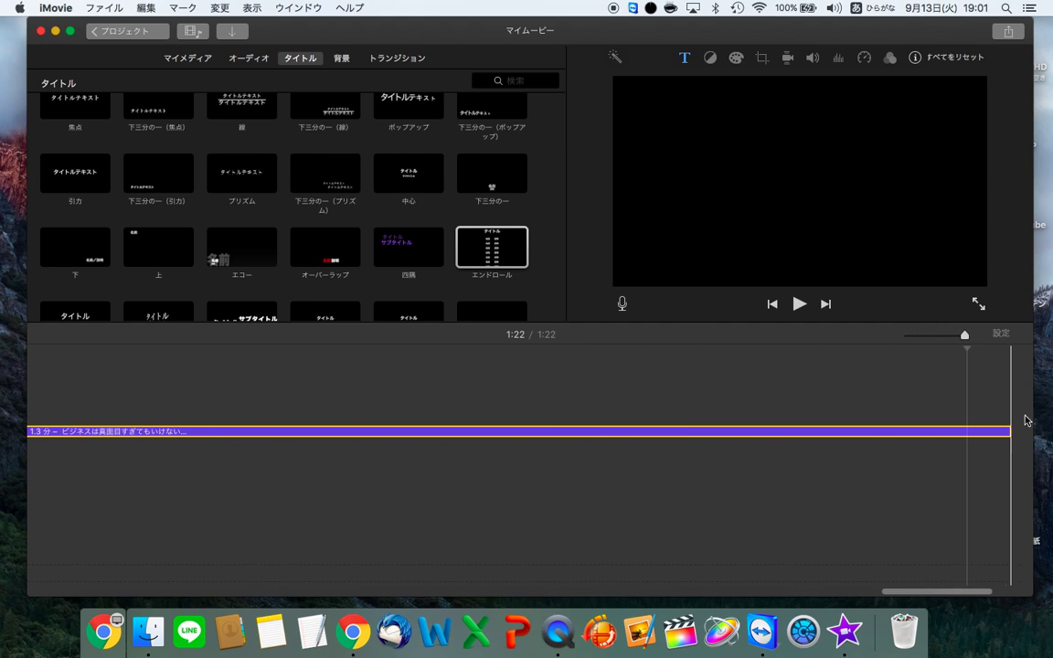
Extend the end of the end-roll title to a duration of about 2.0 minutes.
{"action": "scroll", "coordinate": [458, 409], "scroll_direction": "left", "scroll_amount": 5}
{"action": "scroll", "coordinate": [439, 404], "scroll_direction": "right", "scroll_amount": 5}
{"action": "left_click_drag", "start_coordinate": [964, 338], "coordinate": [927, 338]}
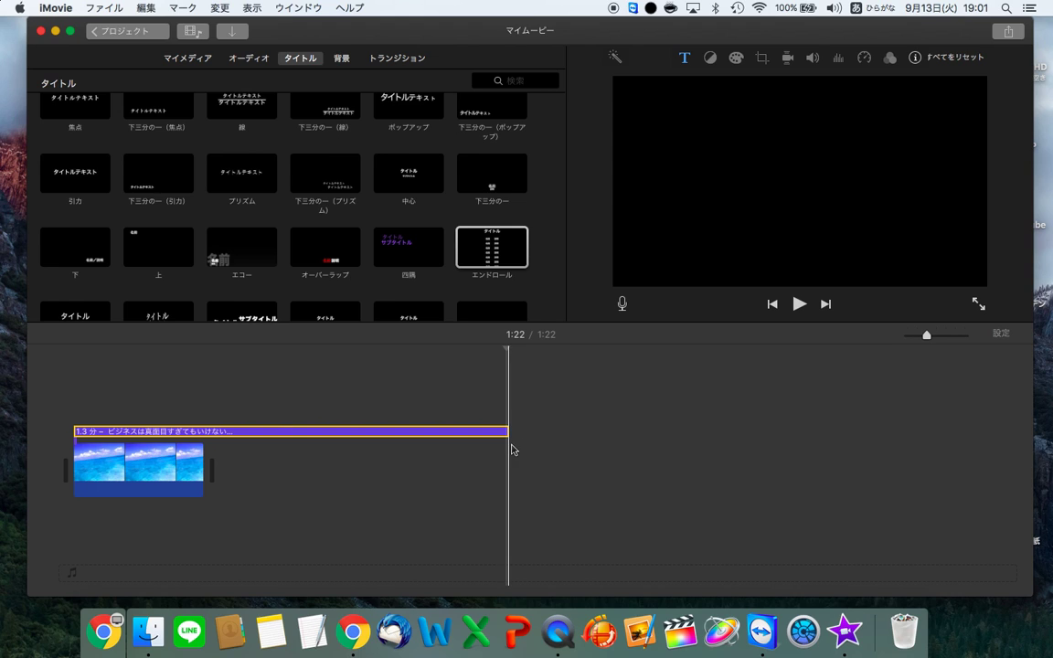
{"action": "left_click_drag", "start_coordinate": [509, 433], "coordinate": [716, 432]}
Play the opening of the end roll to judge its scrolling speed, and check the frames at about 11, 25 and 15 seconds.
{"action": "key", "text": "space"}
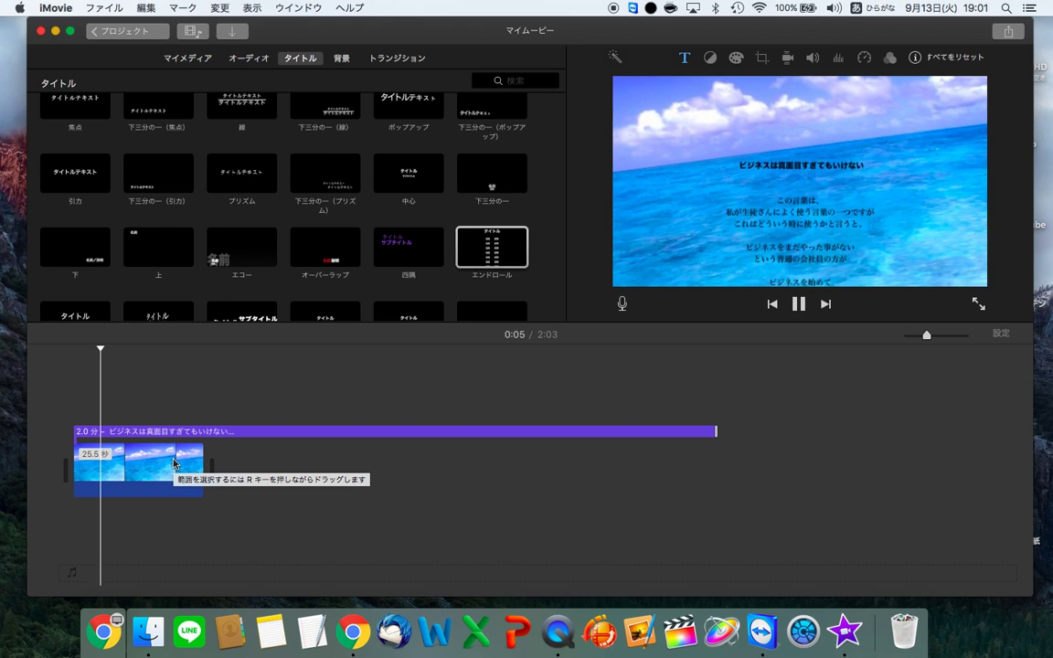
{"action": "key", "text": "space"}
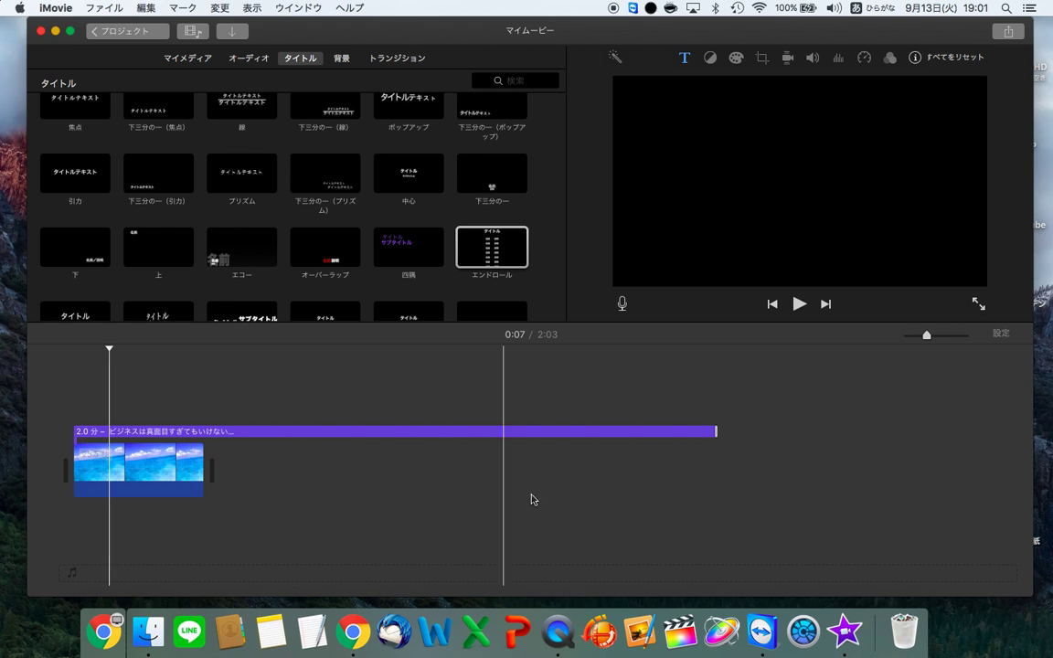
{"action": "left_click", "coordinate": [130, 371]}
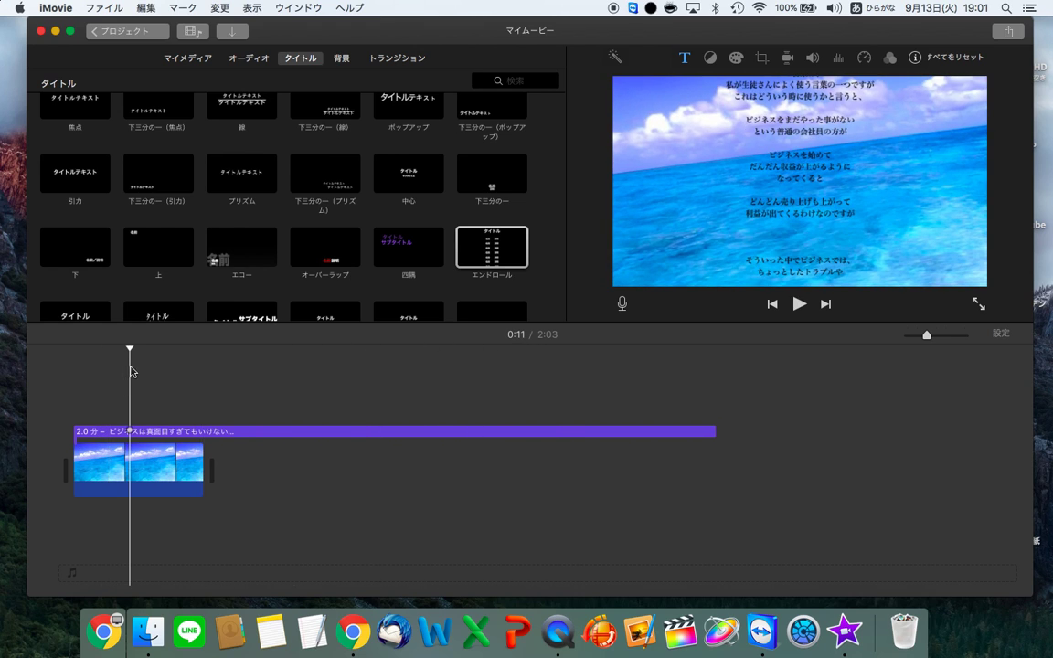
{"action": "left_click", "coordinate": [223, 433]}
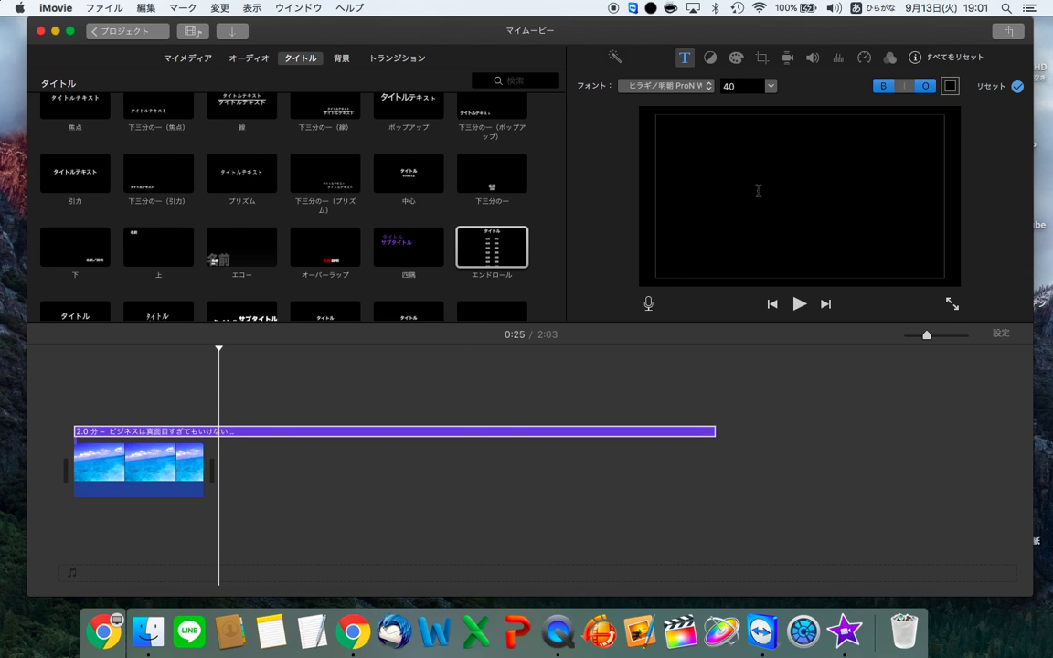
{"action": "left_click", "coordinate": [151, 398]}
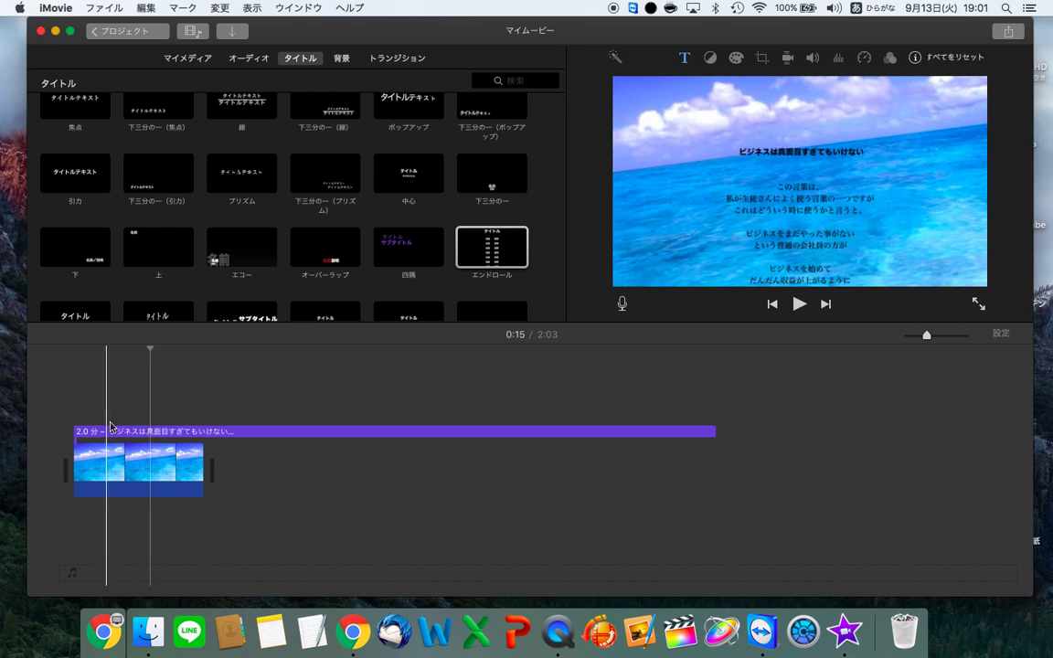
Open the end-roll title's text at about 6 seconds and try a larger font size on the heading line ビジネスは真面目すぎてもいけない.
{"action": "left_click", "coordinate": [110, 432]}
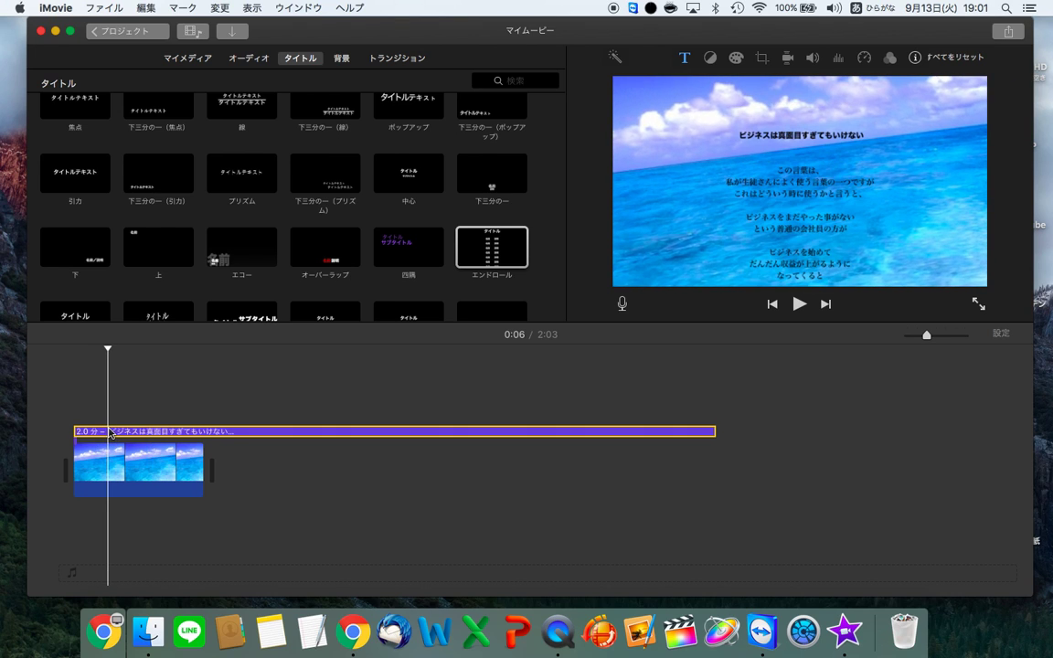
{"action": "left_click", "coordinate": [664, 260]}
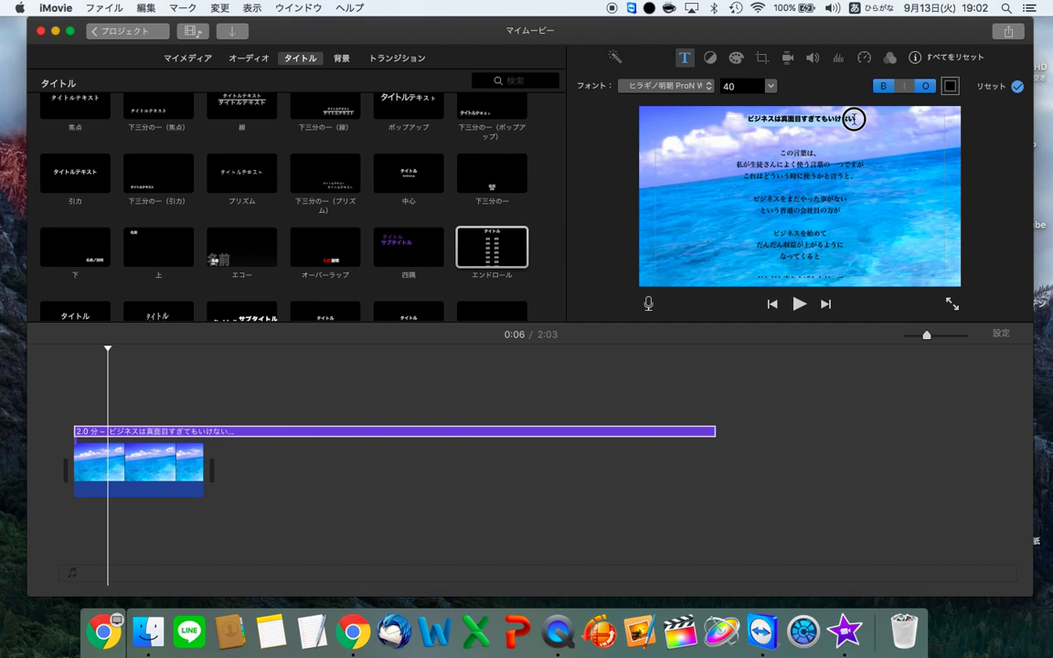
{"action": "double_click", "coordinate": [741, 88]}
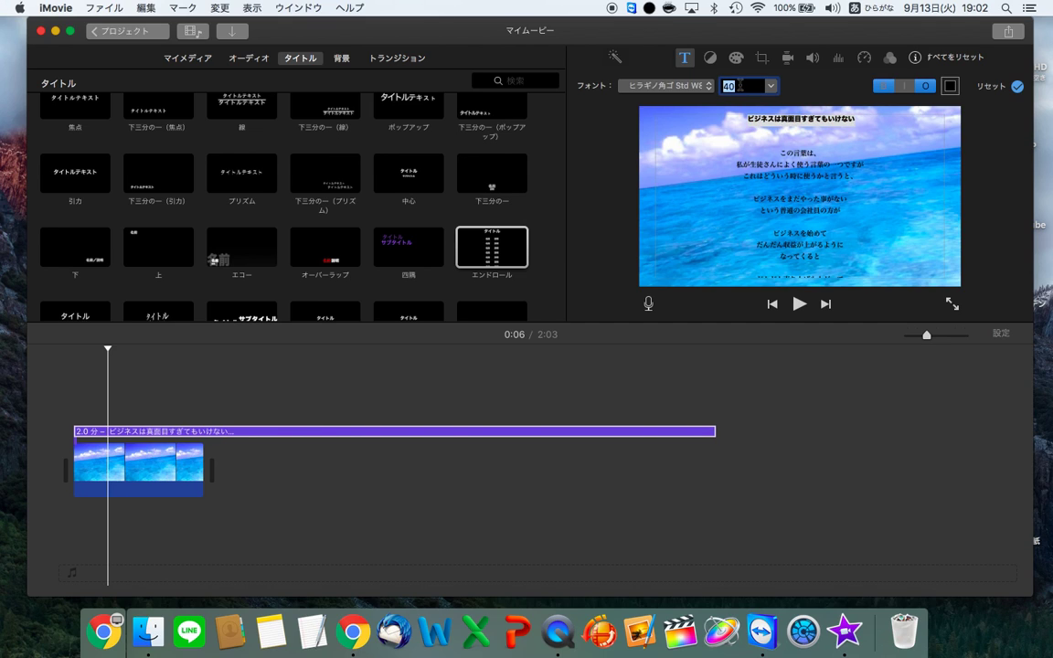
{"action": "type", "text": "60"}
{"action": "key", "text": "Return"}
{"action": "key", "text": "Return"}
{"action": "left_click", "coordinate": [809, 232]}
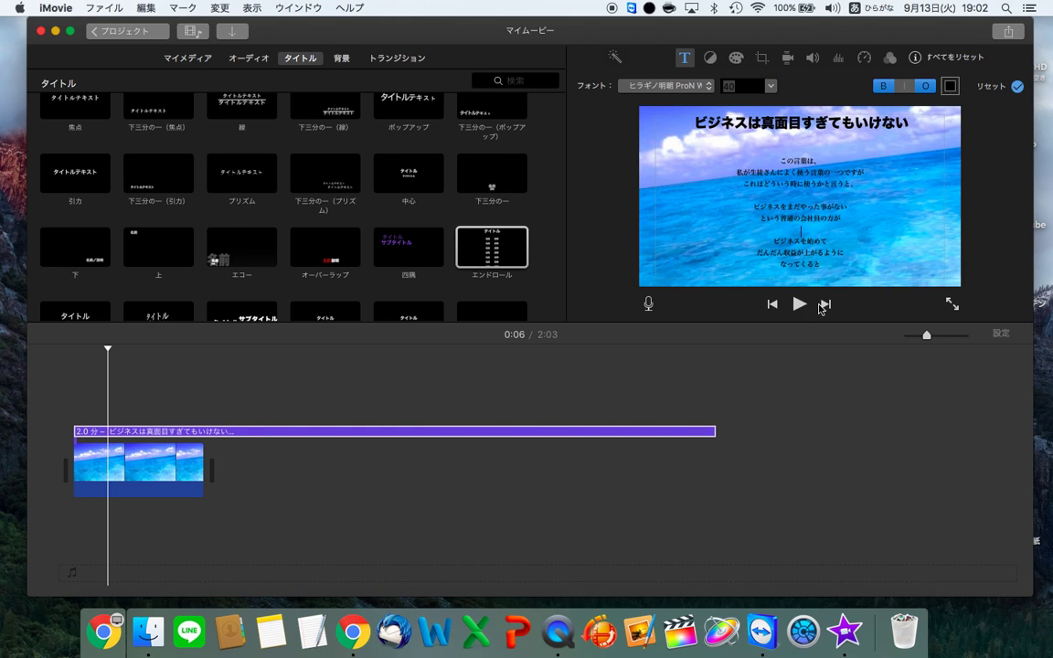
Check the end-roll title's text at about 8 seconds, close the text editing, and look over the title styles.
{"action": "left_click", "coordinate": [146, 400]}
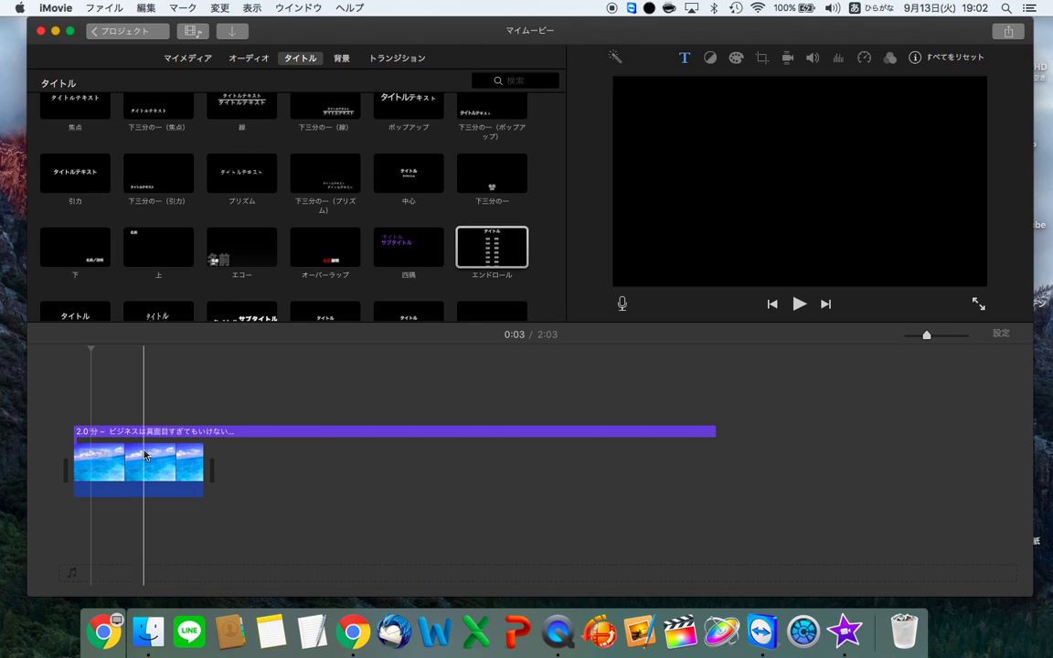
{"action": "left_click", "coordinate": [117, 434]}
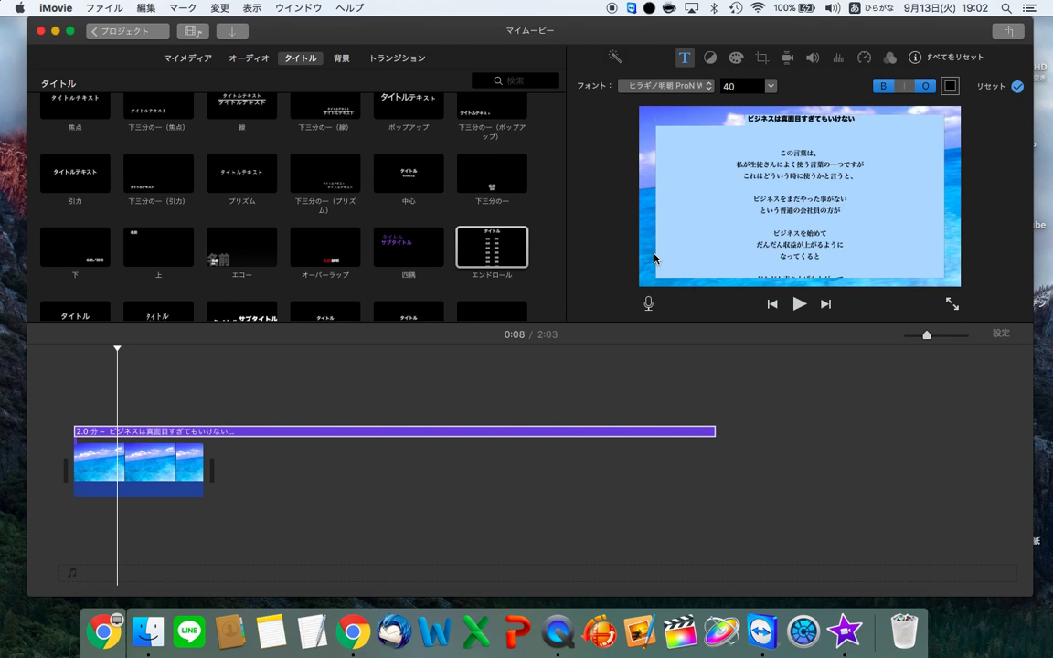
{"action": "left_click", "coordinate": [589, 227]}
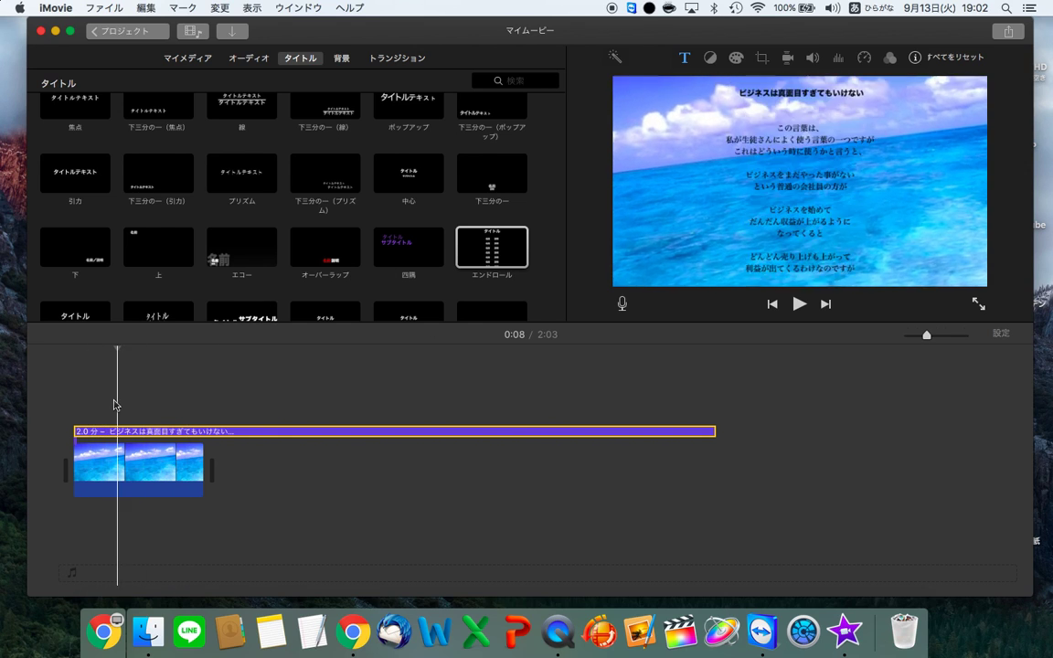
{"action": "left_click", "coordinate": [249, 188]}
{"action": "scroll", "coordinate": [249, 188], "scroll_direction": "up", "scroll_amount": 1}
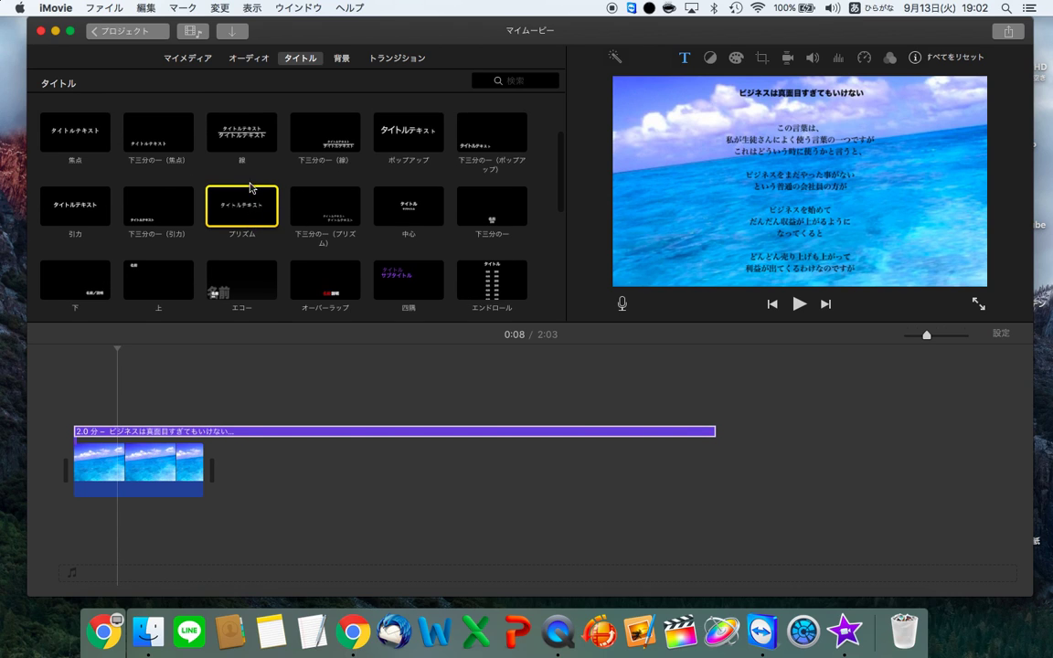
Try the 下三分の一 title at the beginning of the end roll, remove it, and stretch the end roll back to the photo clip's start.
{"action": "left_click", "coordinate": [322, 146]}
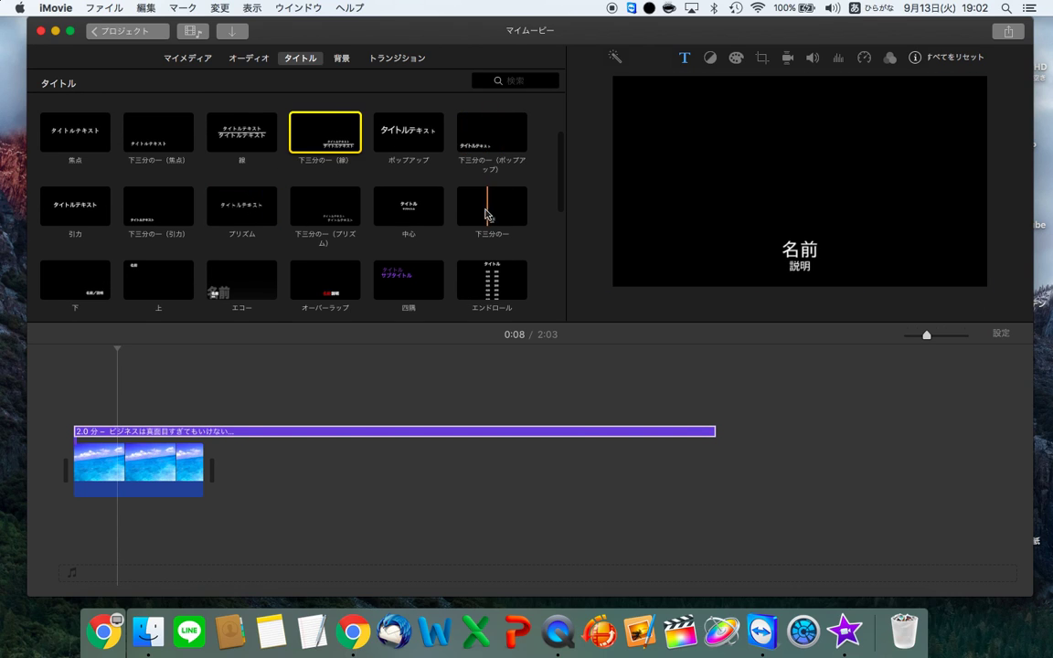
{"action": "left_click_drag", "start_coordinate": [489, 241], "coordinate": [111, 400]}
{"action": "left_click", "coordinate": [87, 430]}
{"action": "key", "text": "super+z"}
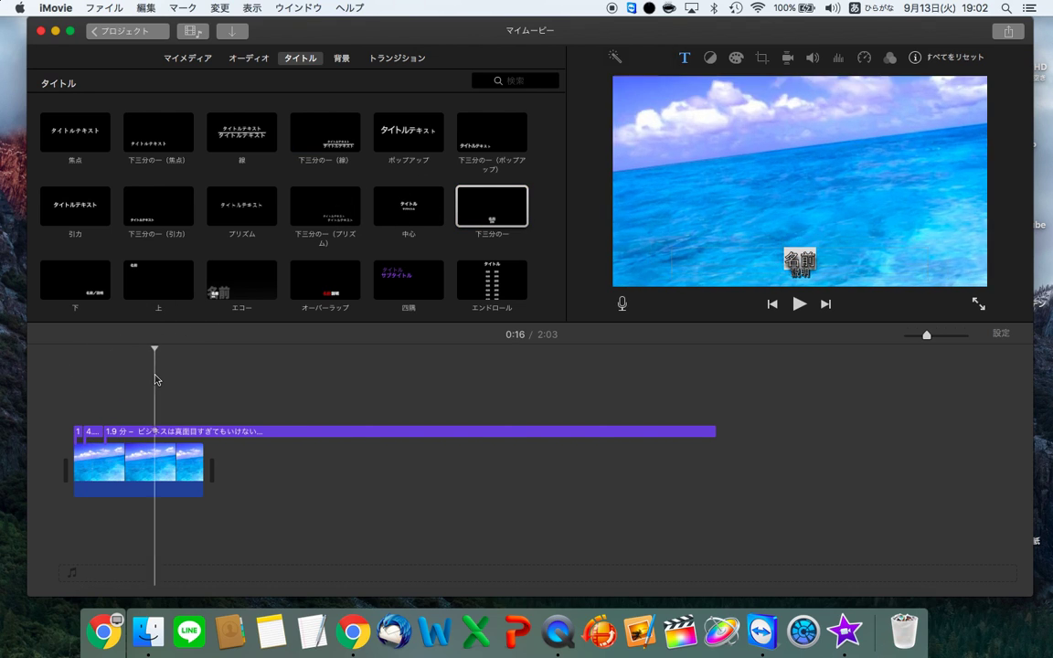
{"action": "left_click_drag", "start_coordinate": [492, 203], "coordinate": [77, 430]}
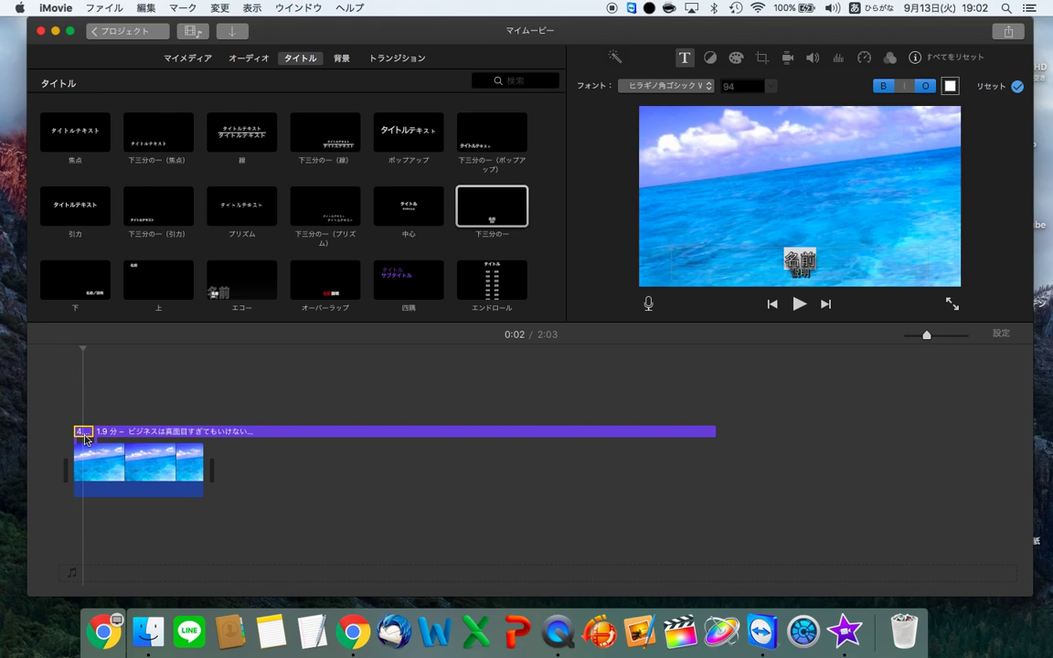
{"action": "key", "text": "Delete"}
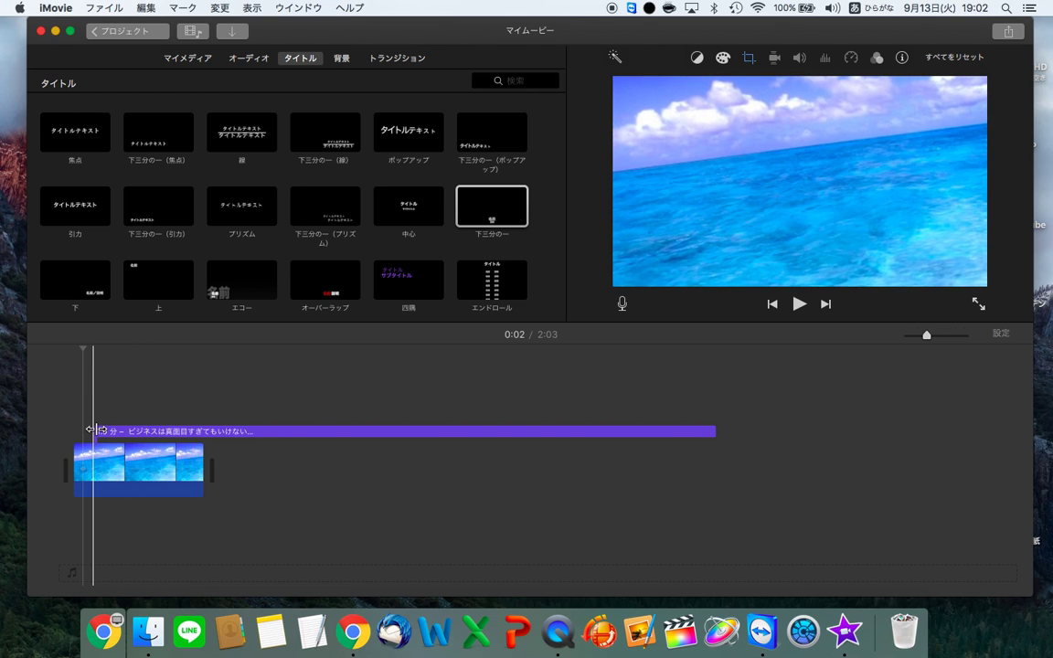
{"action": "left_click_drag", "start_coordinate": [95, 430], "coordinate": [74, 429]}
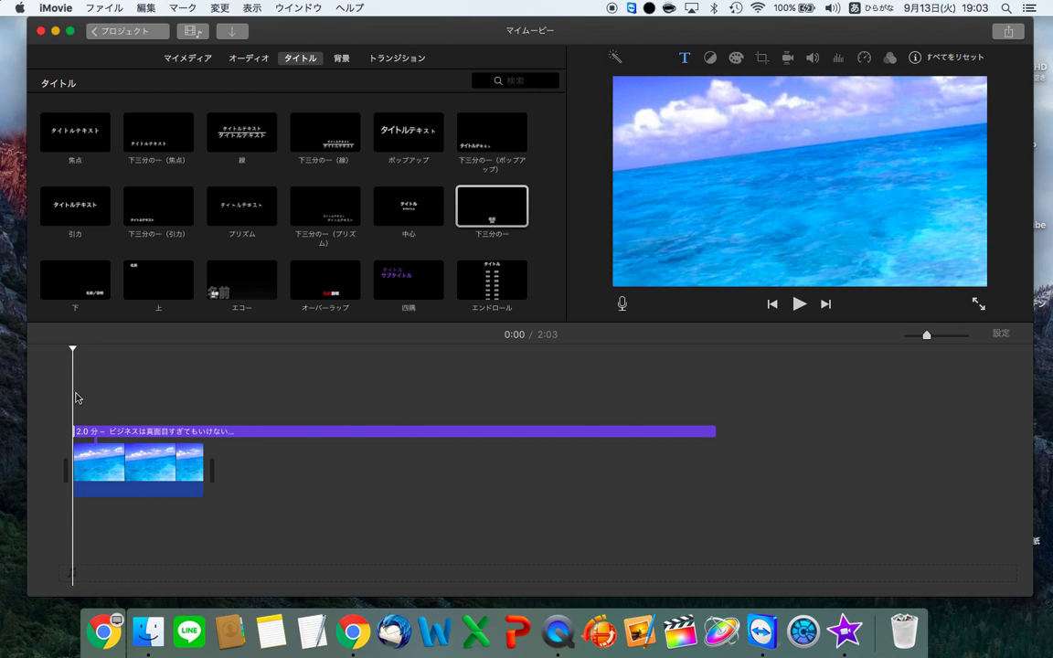
Extend the end of the ocean photo clip to line up with the end of the end-roll title.
{"action": "left_click", "coordinate": [124, 399]}
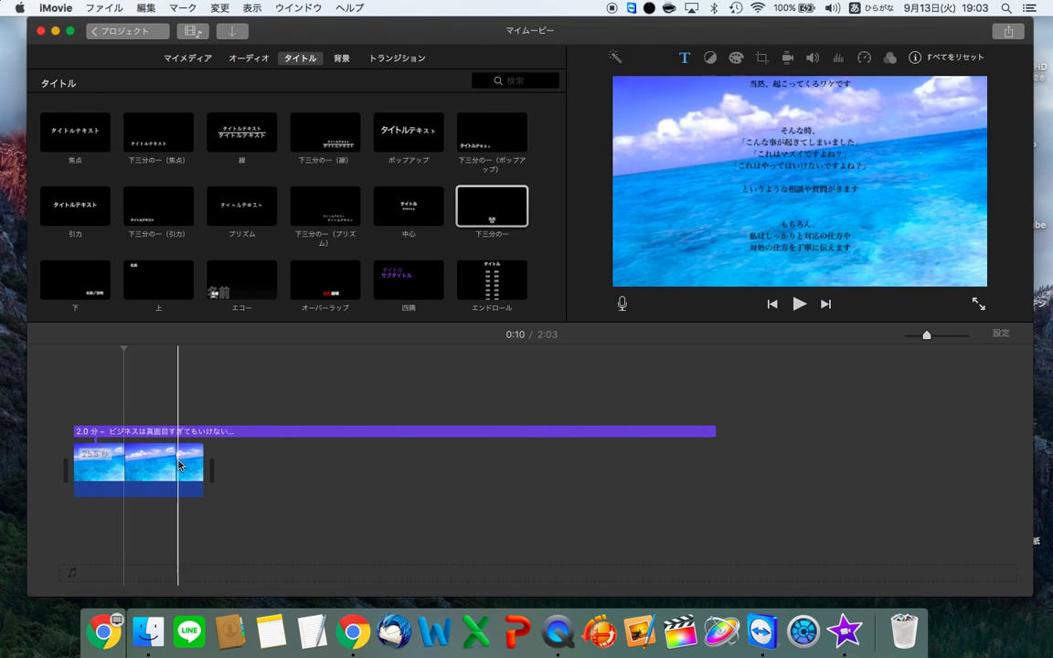
{"action": "left_click_drag", "start_coordinate": [202, 465], "coordinate": [701, 470]}
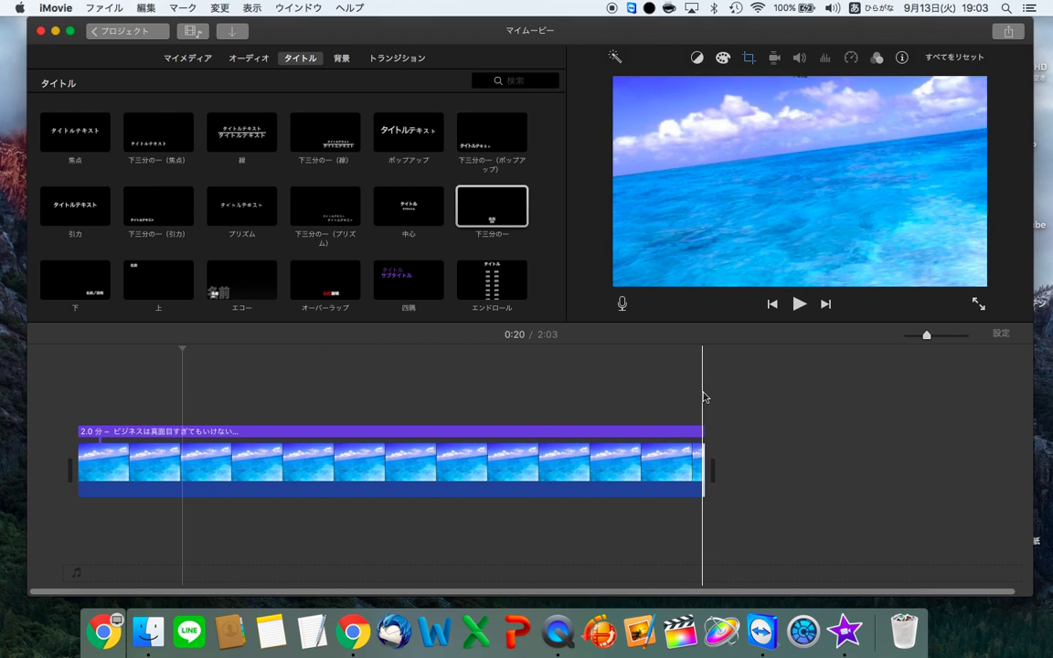
Play the opening of the end roll over the extended photo and check a frame near the middle.
{"action": "left_click", "coordinate": [83, 373]}
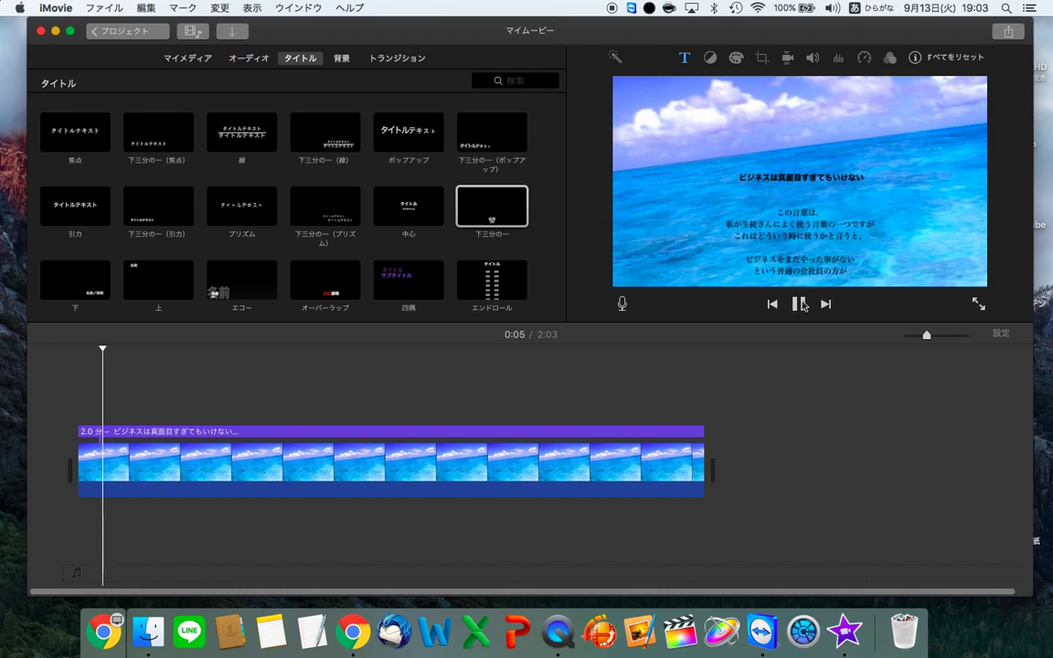
{"action": "left_click", "coordinate": [800, 305]}
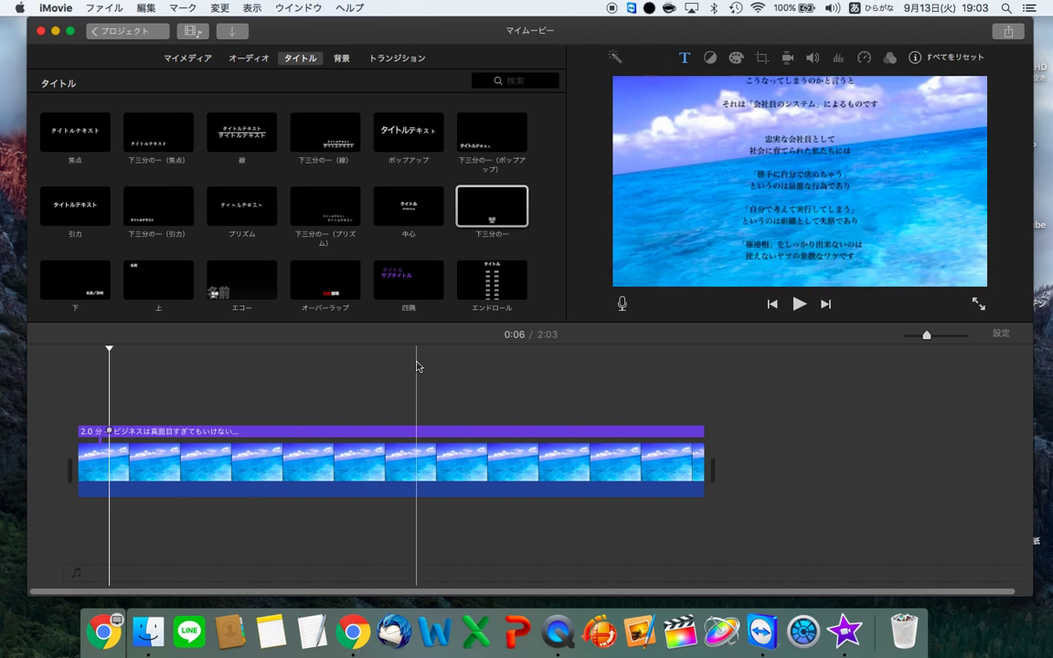
{"action": "left_click", "coordinate": [374, 408]}
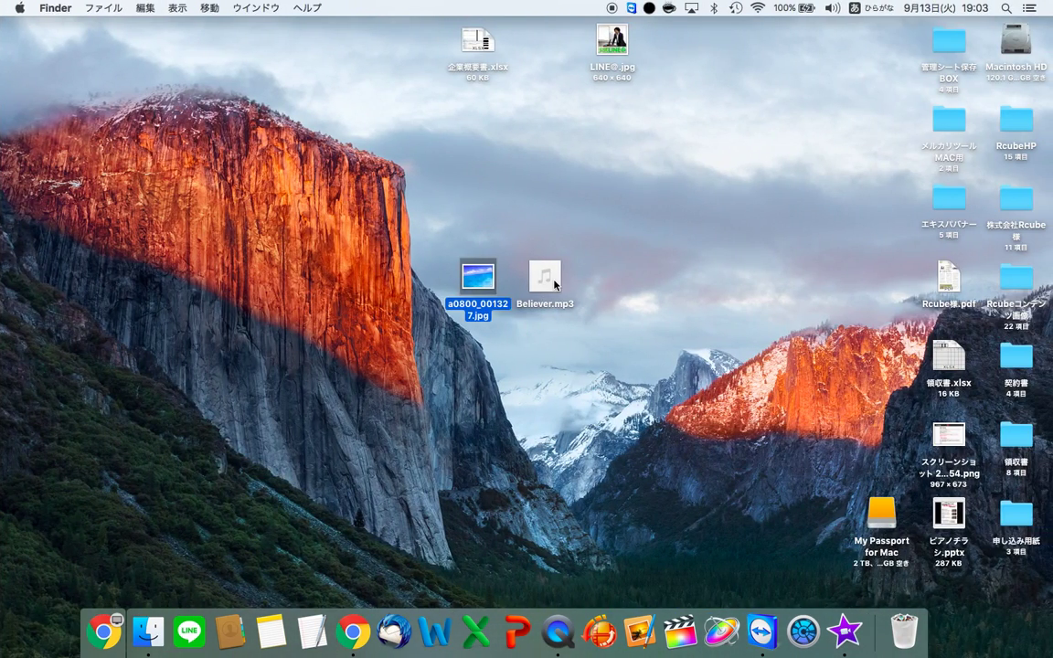
Listen briefly to Believer.mp3 from the desktop and add it as background music beneath the photo clip from its start.
{"action": "double_click", "coordinate": [546, 279]}
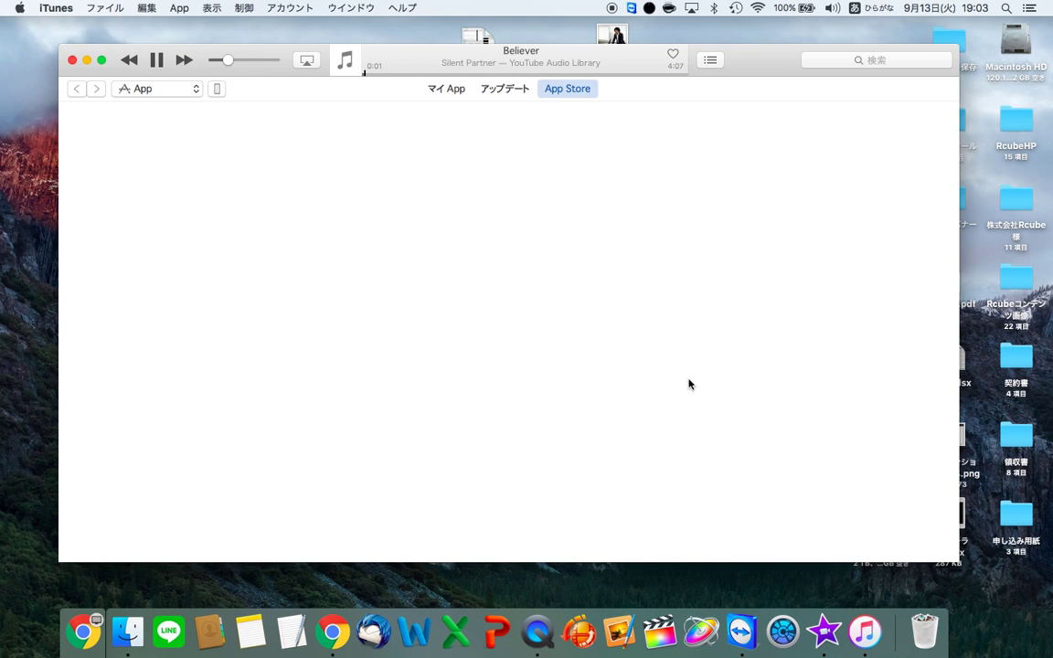
{"action": "key", "text": "super+q"}
{"action": "left_click", "coordinate": [668, 237]}
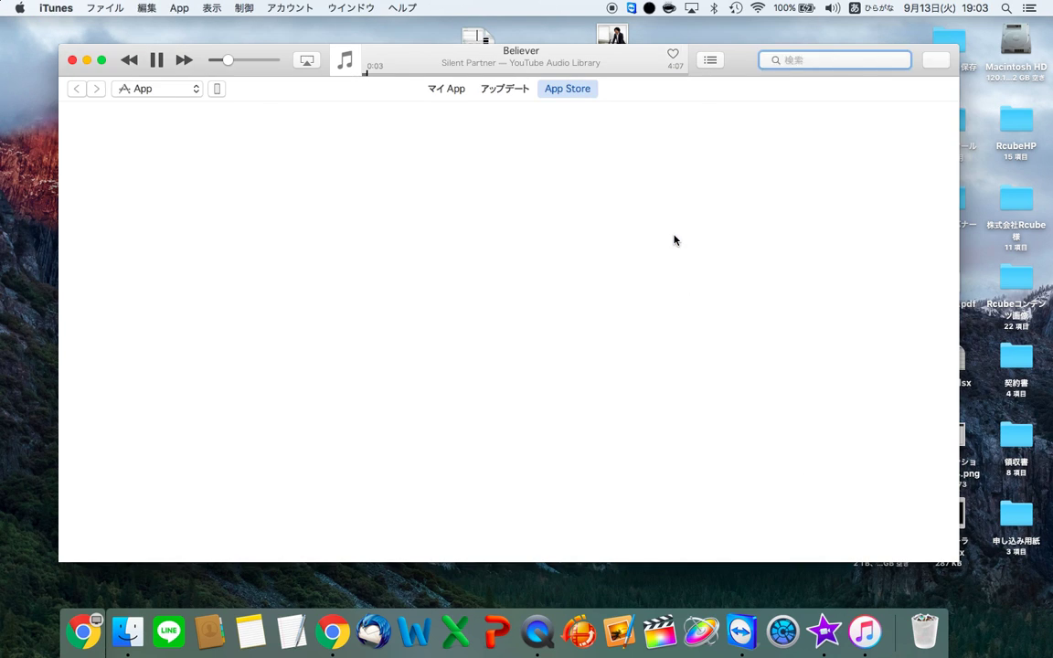
{"action": "left_click", "coordinate": [506, 282]}
{"action": "left_click_drag", "start_coordinate": [506, 281], "coordinate": [75, 518]}
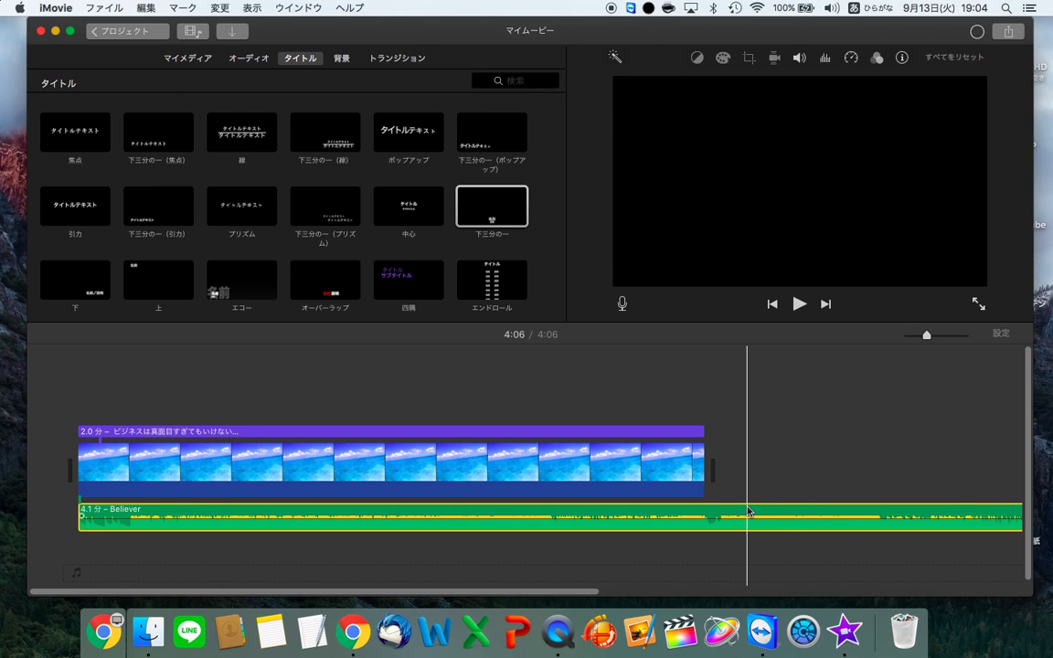
Play the movie's ending with the Believer track, raise the computer's volume, and delete the track from the timeline.
{"action": "left_click", "coordinate": [630, 366]}
{"action": "left_click", "coordinate": [692, 391]}
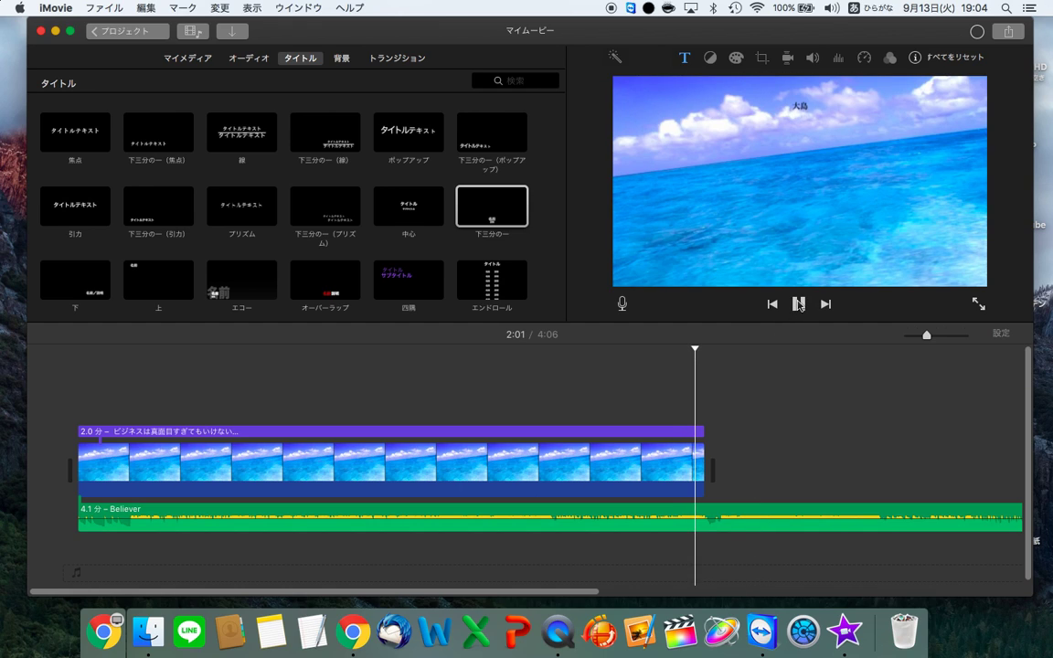
{"action": "left_click", "coordinate": [799, 304]}
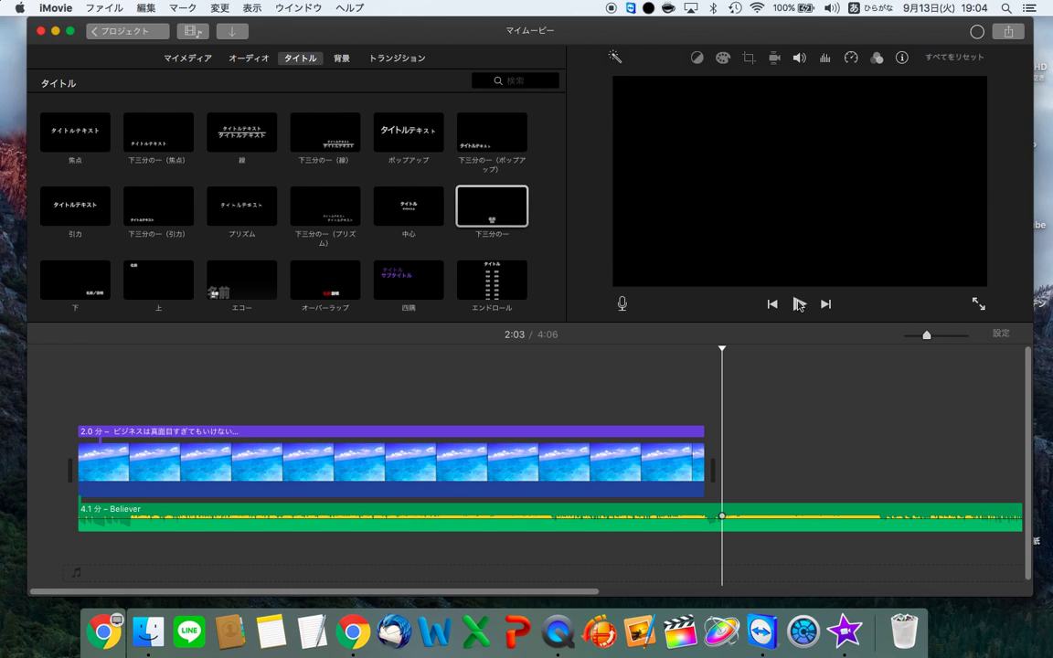
{"action": "key", "text": "XF86AudioRaiseVolume"}
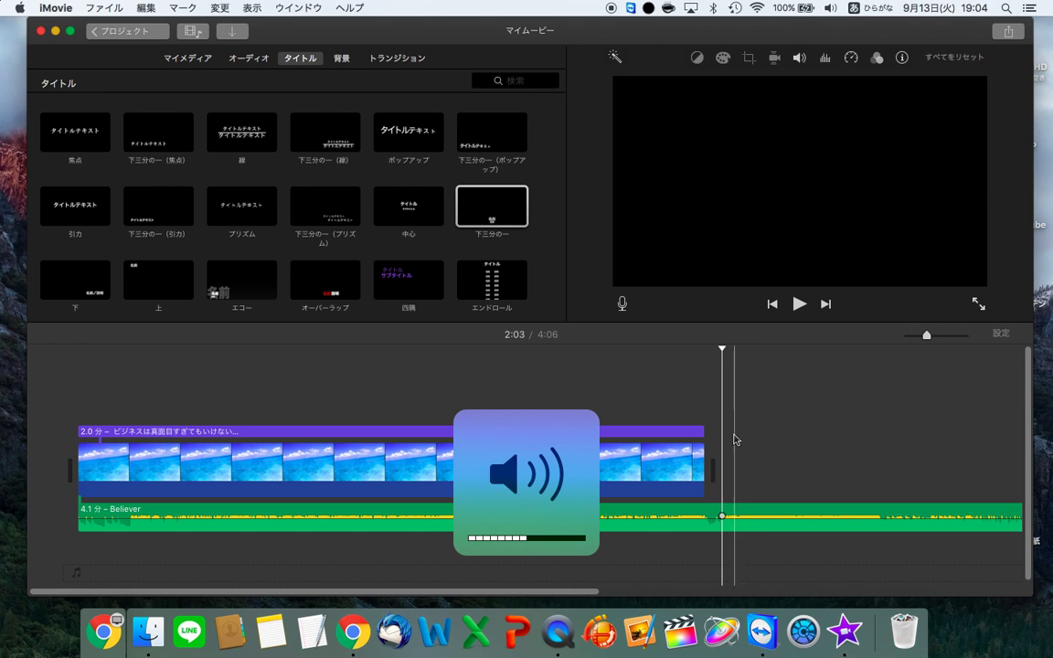
{"action": "left_click", "coordinate": [628, 517]}
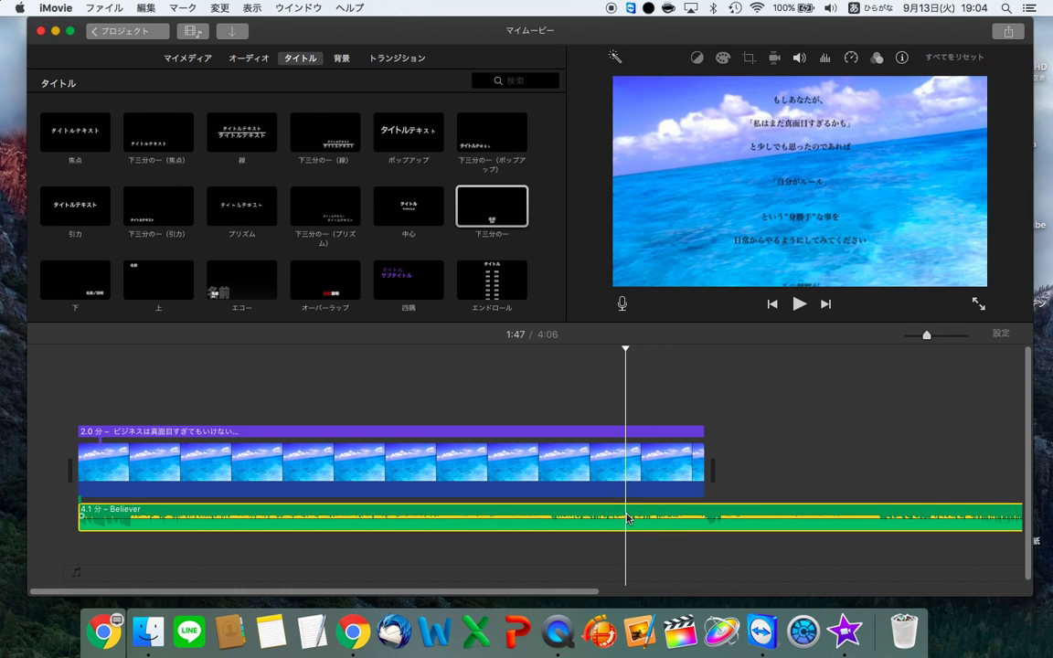
{"action": "key", "text": "Delete"}
Switch to the YouTube Audio Library in Chrome and preview the free track Atlantis.
{"action": "key", "text": "super+Tab"}
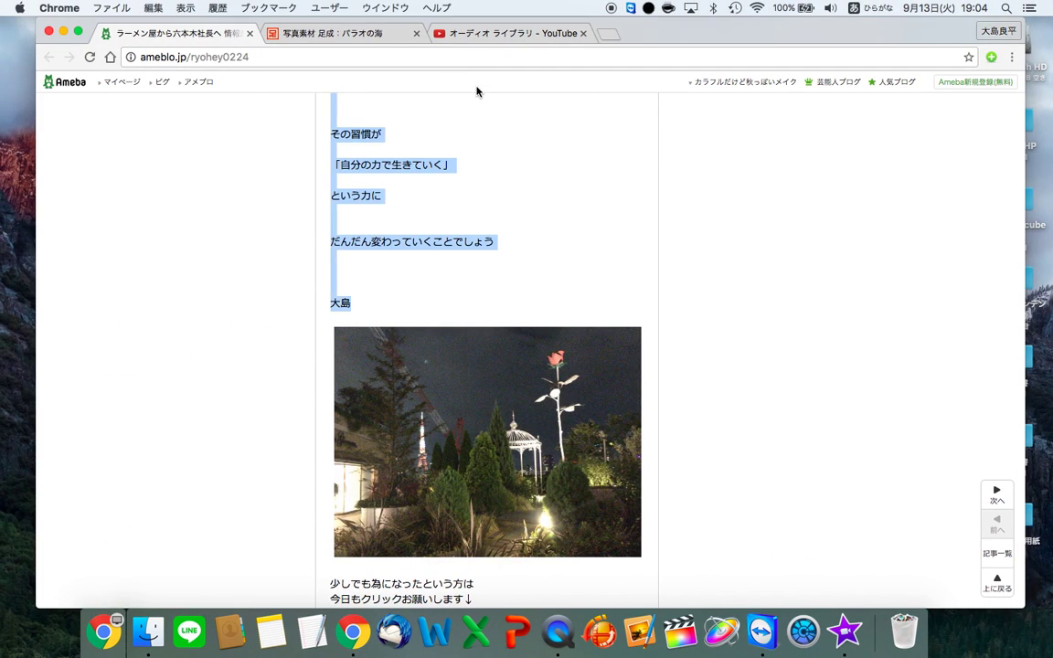
{"action": "left_click", "coordinate": [464, 37]}
{"action": "scroll", "coordinate": [320, 382], "scroll_direction": "down", "scroll_amount": 3}
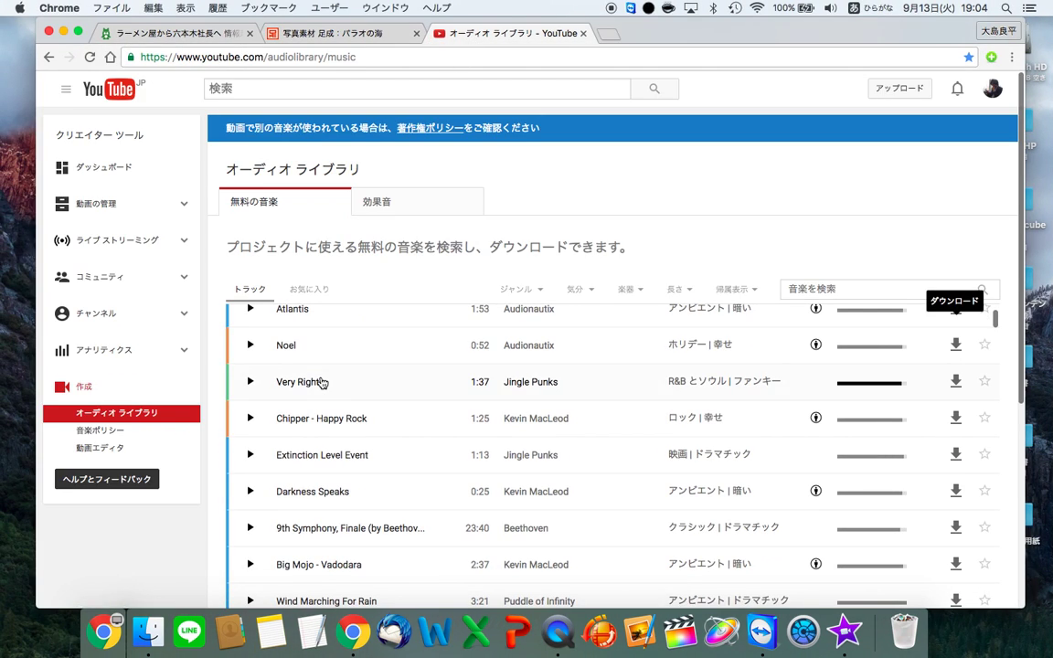
{"action": "scroll", "coordinate": [280, 382], "scroll_direction": "up", "scroll_amount": 2}
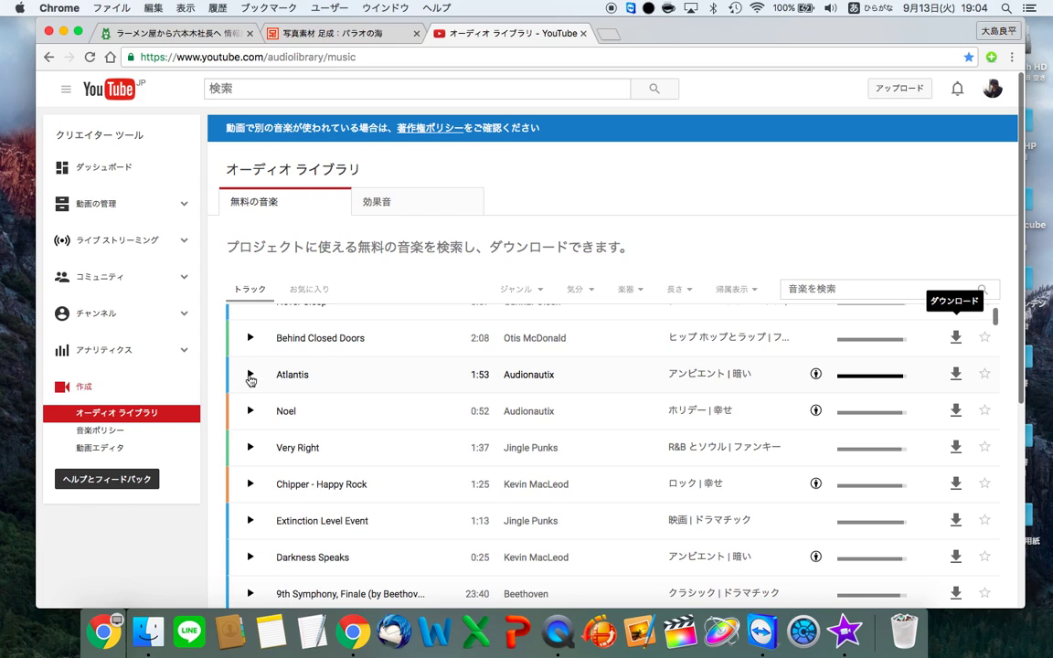
{"action": "left_click", "coordinate": [250, 375]}
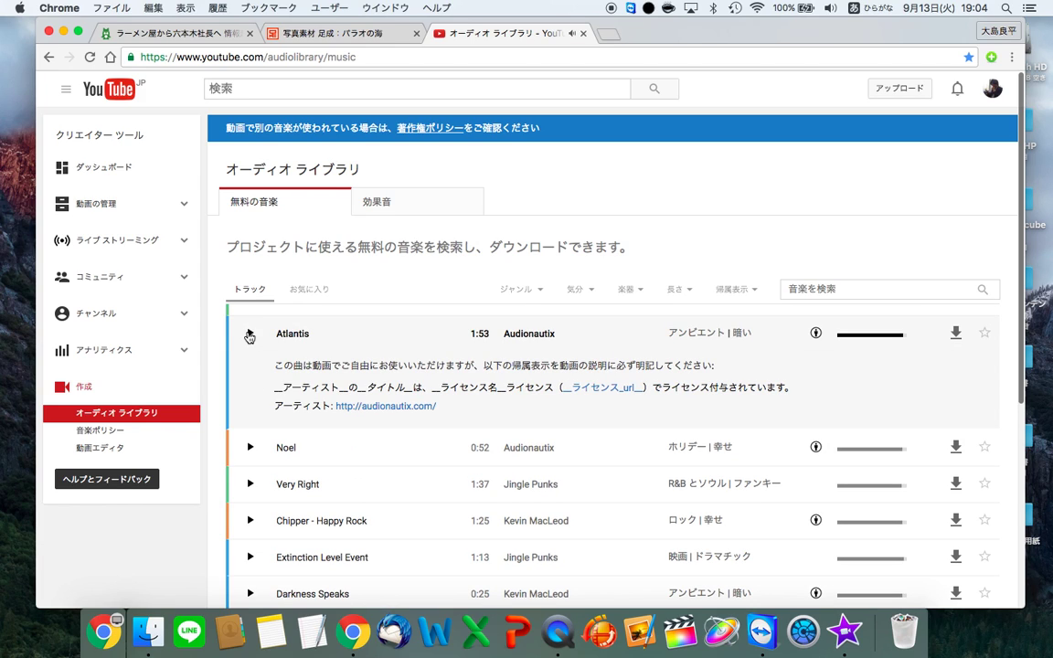
Find the track North by Silent Partner in the free music list, preview it, download it, and close the iTunes window.
{"action": "scroll", "coordinate": [503, 504], "scroll_direction": "down", "scroll_amount": 3}
{"action": "scroll", "coordinate": [503, 504], "scroll_direction": "down", "scroll_amount": 3}
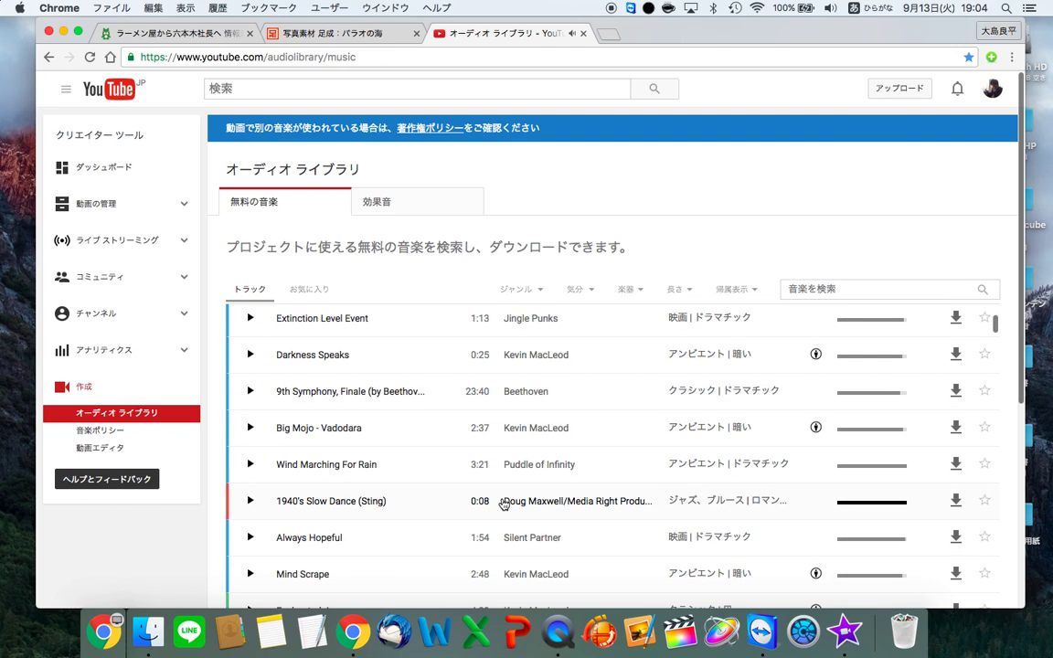
{"action": "scroll", "coordinate": [503, 503], "scroll_direction": "down", "scroll_amount": 7}
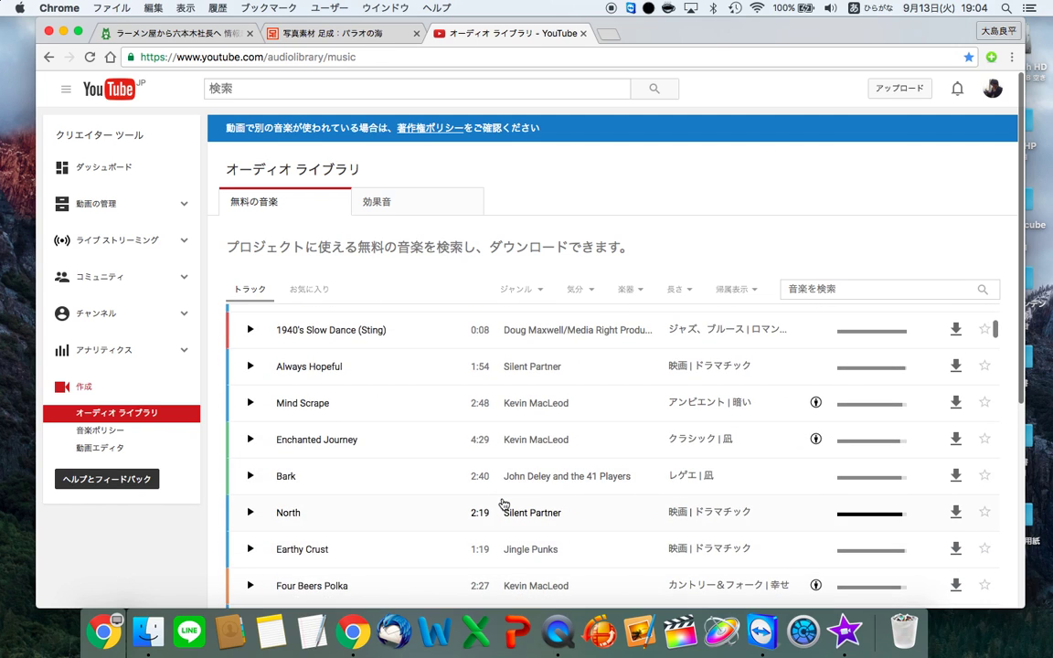
{"action": "scroll", "coordinate": [504, 503], "scroll_direction": "down", "scroll_amount": 2}
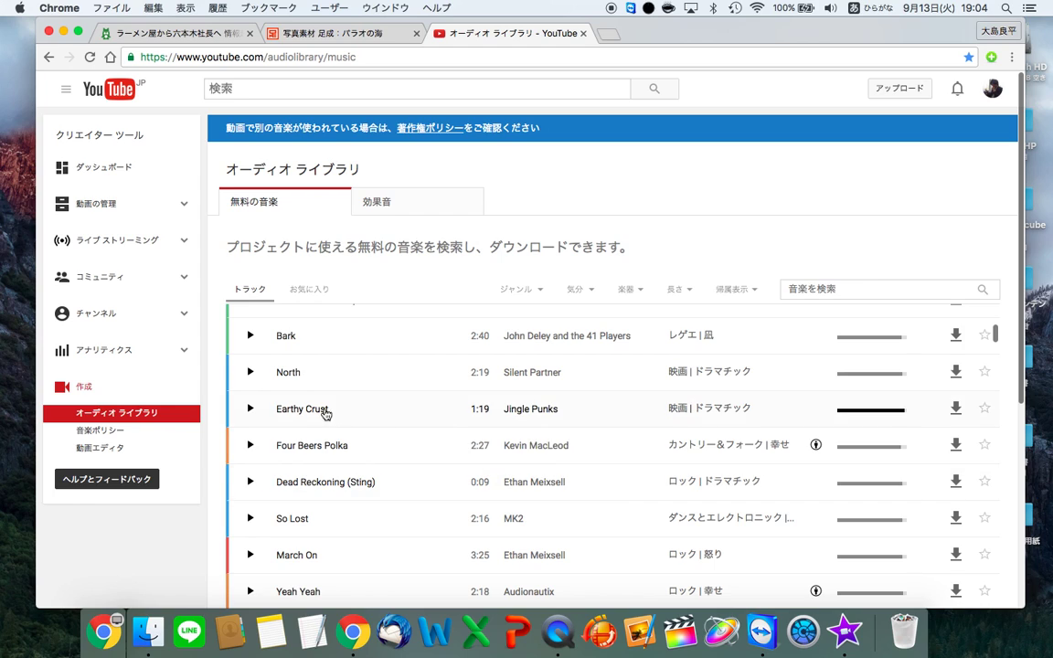
{"action": "left_click", "coordinate": [245, 374]}
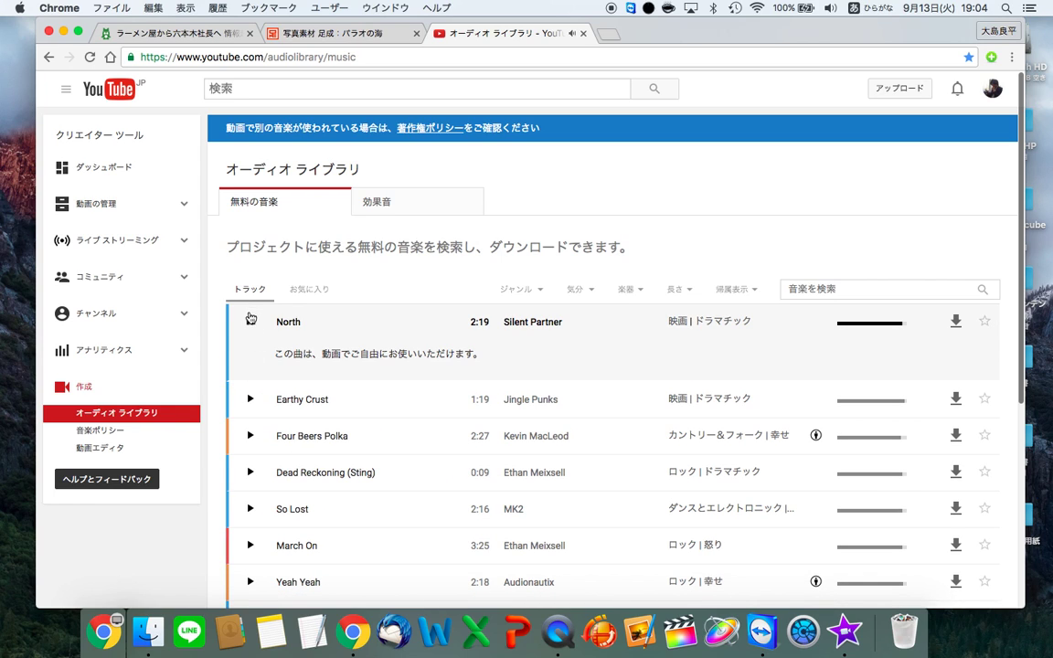
{"action": "left_click", "coordinate": [955, 325]}
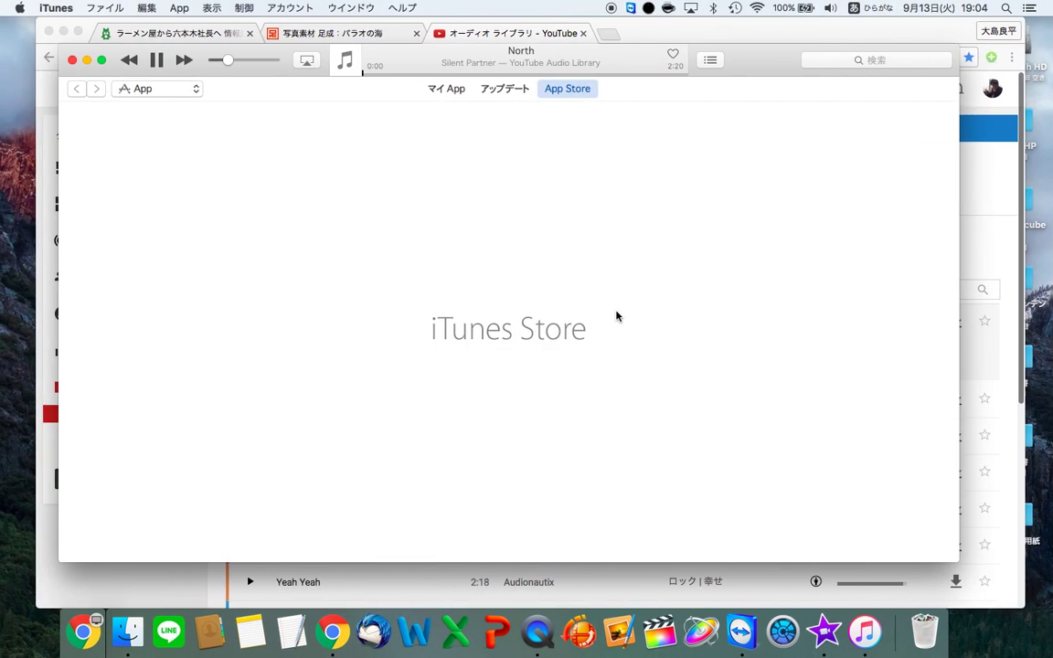
{"action": "left_click", "coordinate": [72, 61]}
Move North.mp3 from the ダウンロード folder to the desktop and close the Finder window.
{"action": "key", "text": "ctrl+Right"}
{"action": "key", "text": "ctrl+Right"}
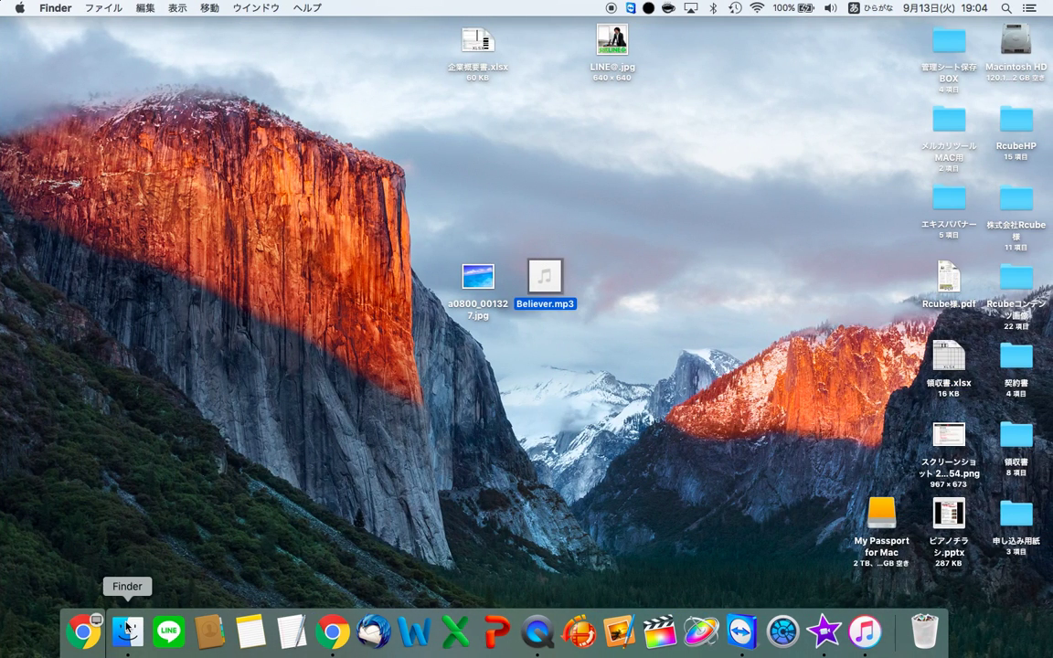
{"action": "left_click", "coordinate": [127, 628]}
{"action": "left_click", "coordinate": [19, 444]}
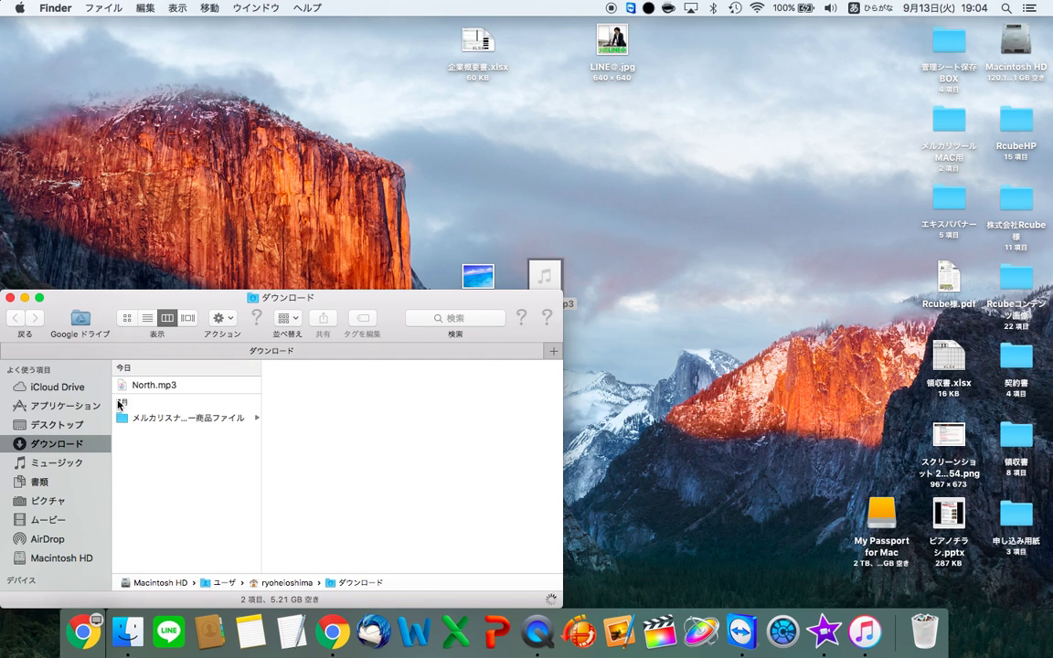
{"action": "left_click_drag", "start_coordinate": [391, 208], "coordinate": [393, 209]}
{"action": "key", "text": "Down"}
{"action": "key", "text": "super+w"}
Move Believer.mp3 to the trash, place North.mp3 in its spot on the desktop, and quit iTunes.
{"action": "left_click", "coordinate": [541, 289]}
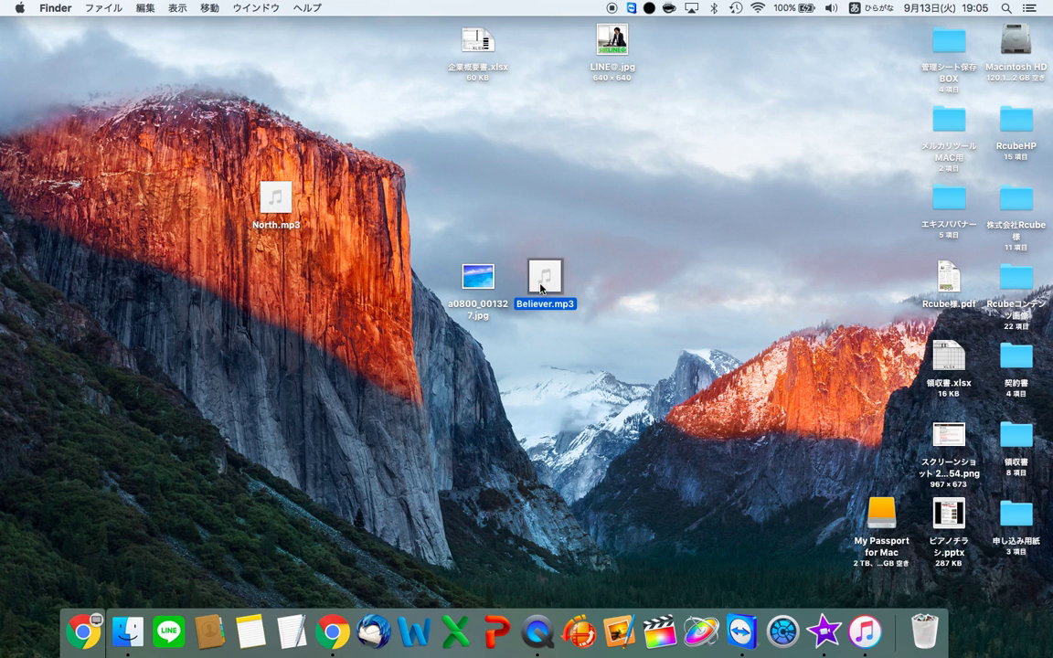
{"action": "key", "text": "super+BackSpace"}
{"action": "left_click_drag", "start_coordinate": [276, 197], "coordinate": [545, 279]}
{"action": "left_click", "coordinate": [867, 632]}
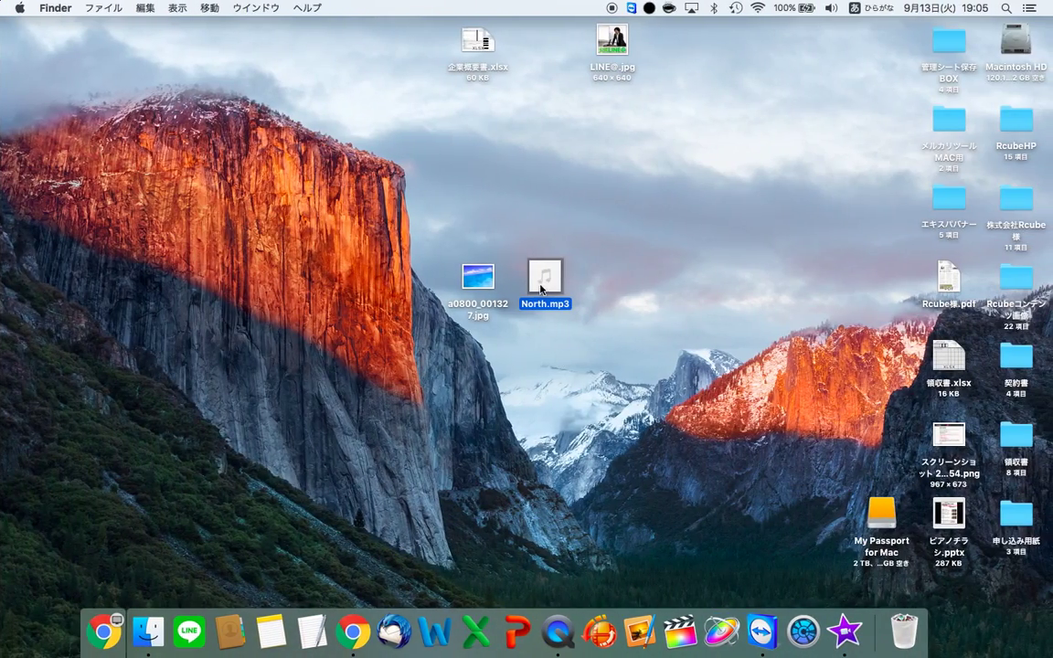
Add North.mp3 as background music in iMovie beneath the photo clip from its start, and play the movie with it.
{"action": "left_click_drag", "start_coordinate": [541, 290], "coordinate": [84, 523]}
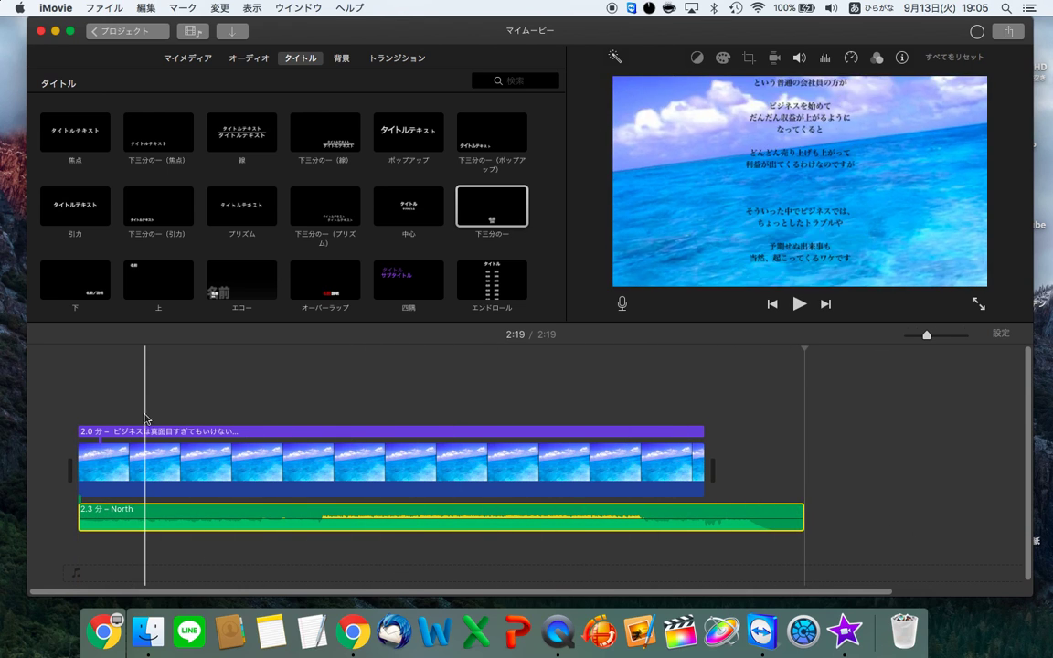
{"action": "left_click", "coordinate": [75, 405]}
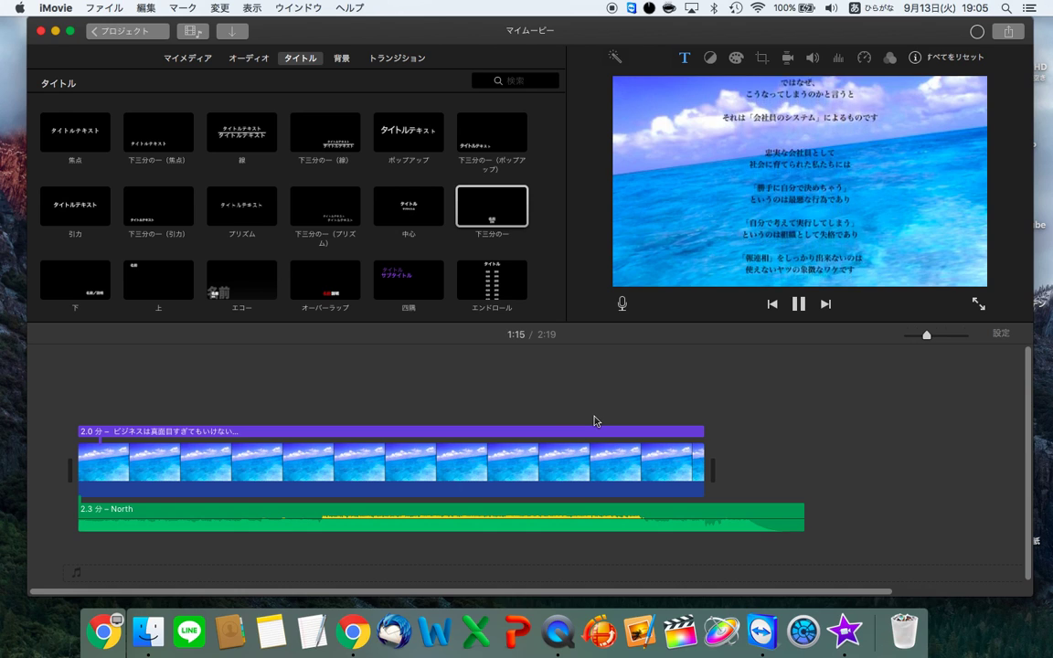
{"action": "left_click", "coordinate": [800, 305]}
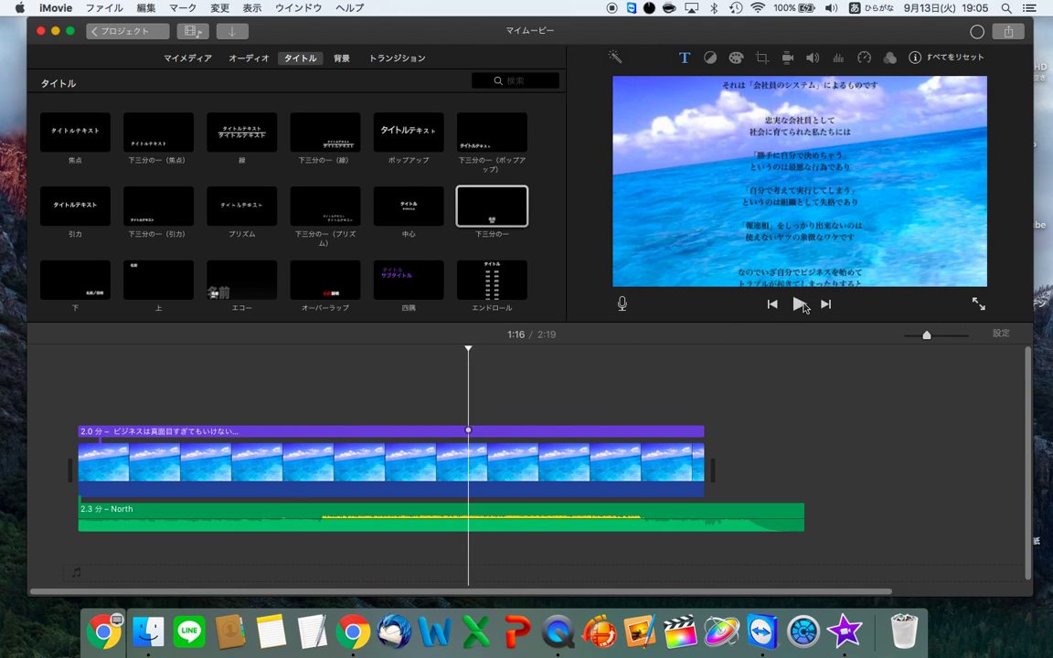
Check the end roll's last lines and play the movie's ending to compare where the photo and the North track end.
{"action": "left_click", "coordinate": [626, 370]}
{"action": "left_click", "coordinate": [670, 376]}
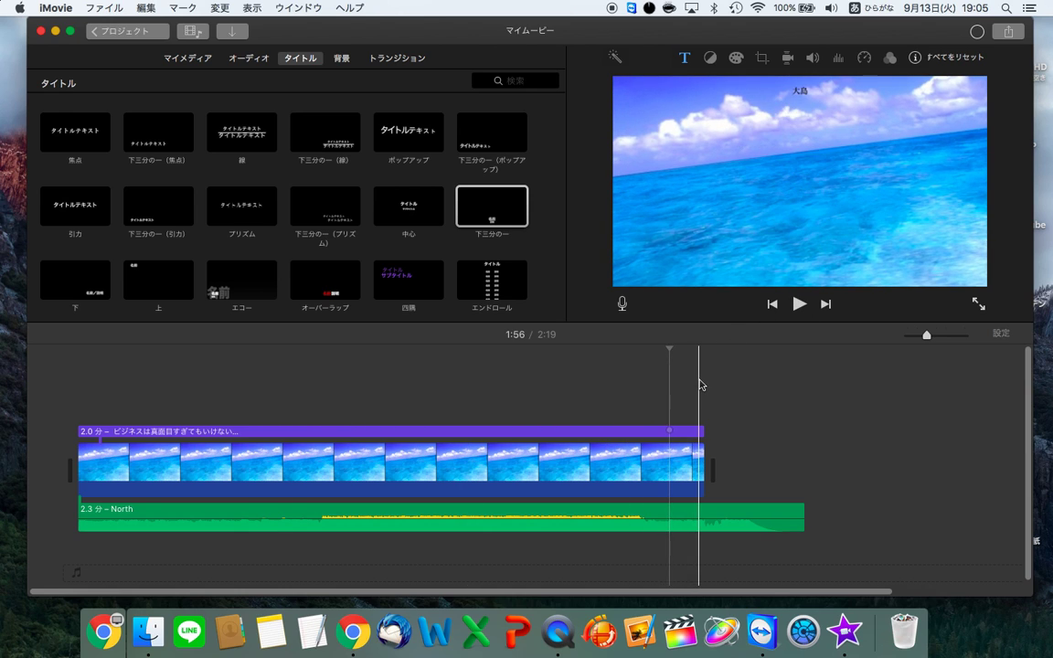
{"action": "left_click", "coordinate": [699, 349]}
{"action": "left_click", "coordinate": [800, 305]}
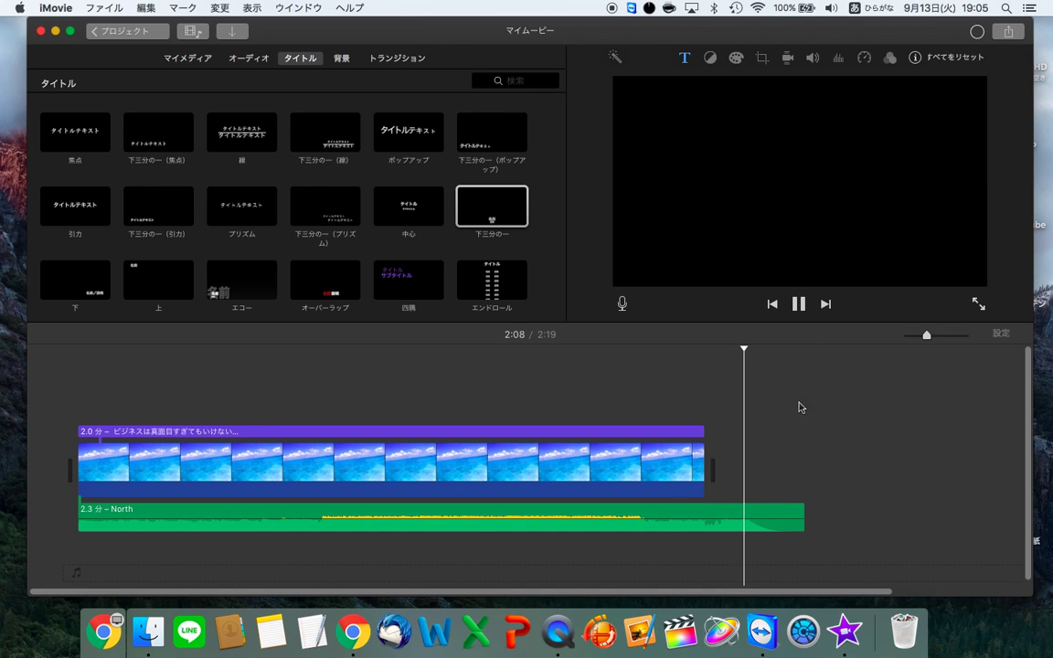
Extend the photo clip and the end-roll title to about 2.3 minutes each, near the North track's end, and play the ending.
{"action": "left_click", "coordinate": [672, 397]}
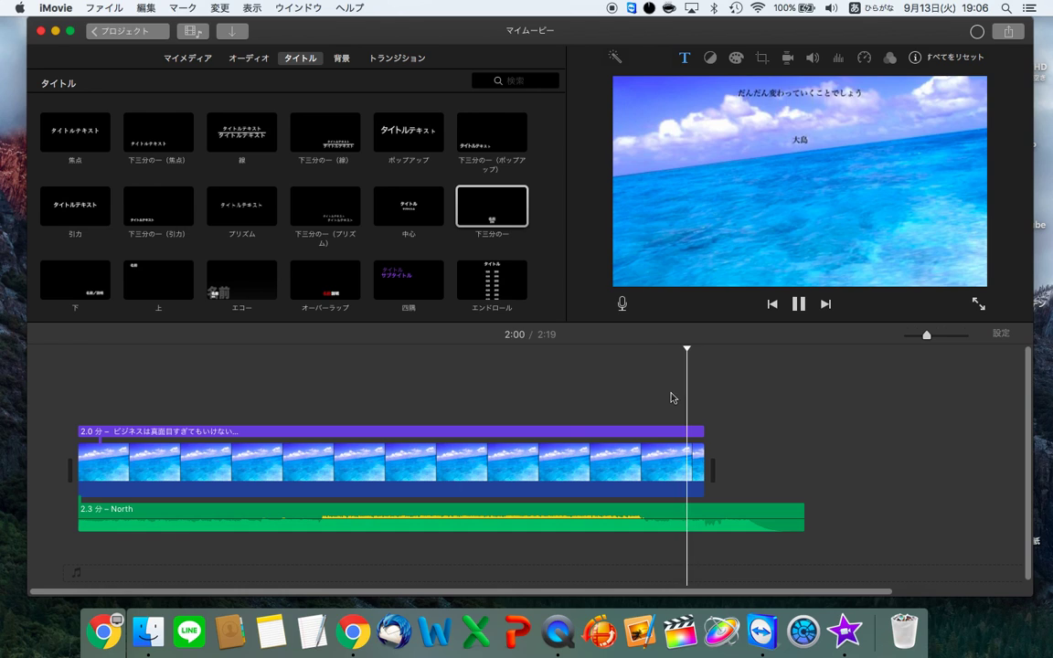
{"action": "key", "text": "space"}
{"action": "left_click", "coordinate": [695, 380]}
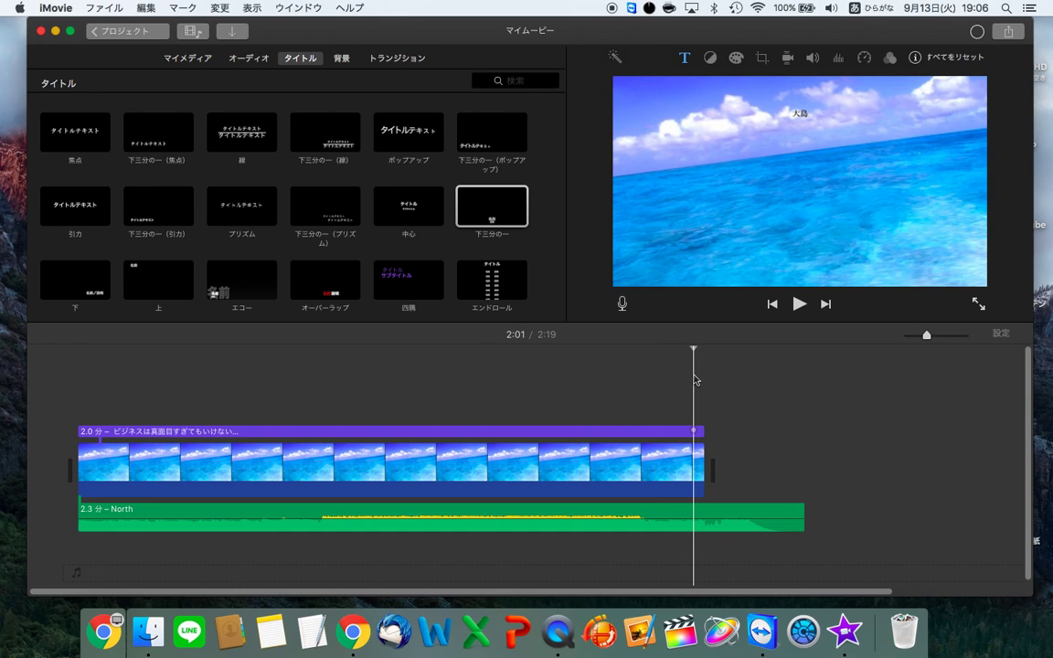
{"action": "left_click_drag", "start_coordinate": [704, 470], "coordinate": [788, 484]}
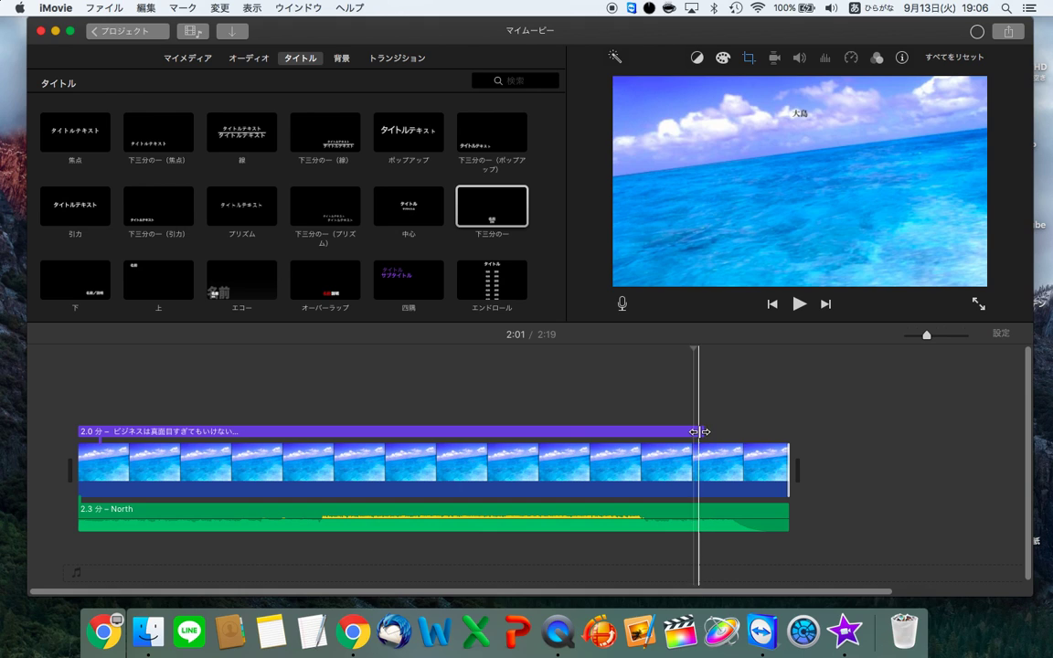
{"action": "left_click_drag", "start_coordinate": [700, 431], "coordinate": [789, 430]}
{"action": "key", "text": "space"}
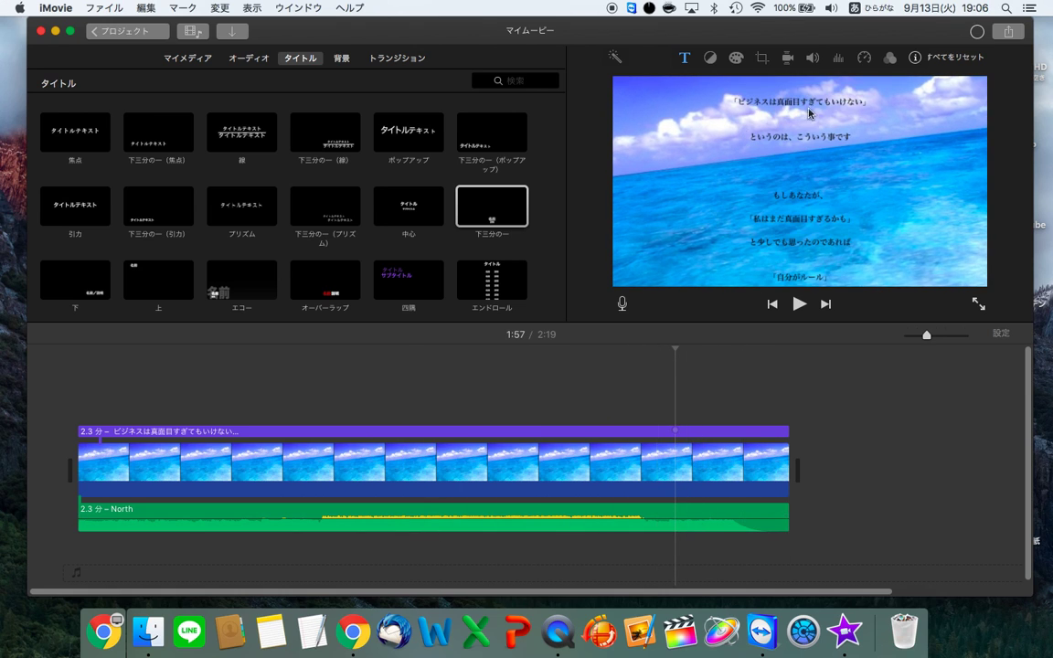
Set up a file export of the movie with the title ブログ記事1 and the description ブログ記事1.
{"action": "left_click", "coordinate": [1008, 32]}
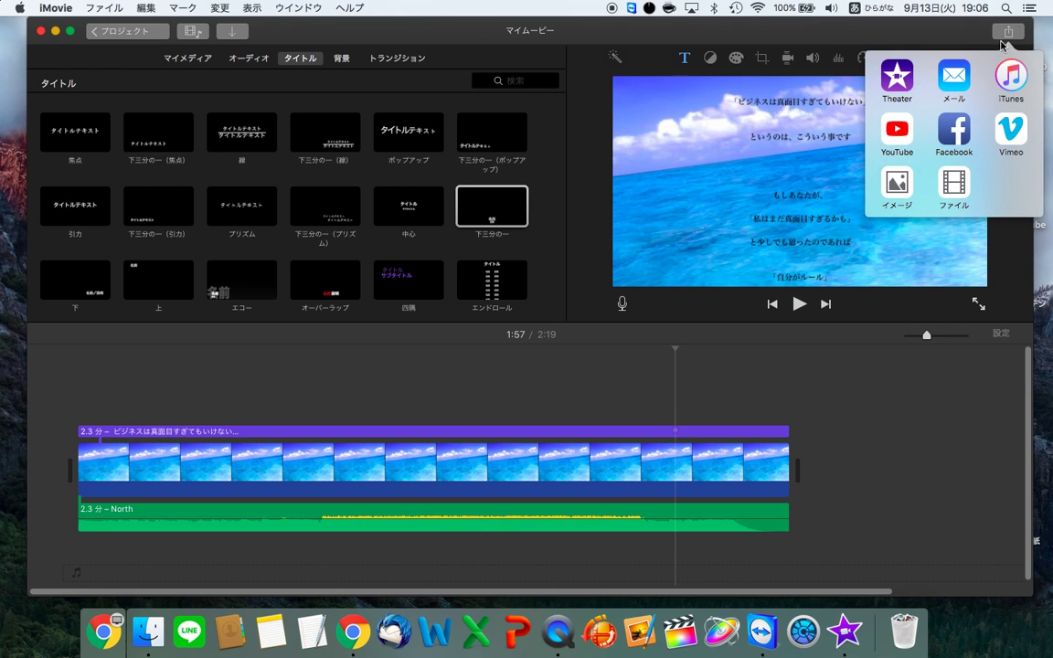
{"action": "left_click", "coordinate": [954, 184]}
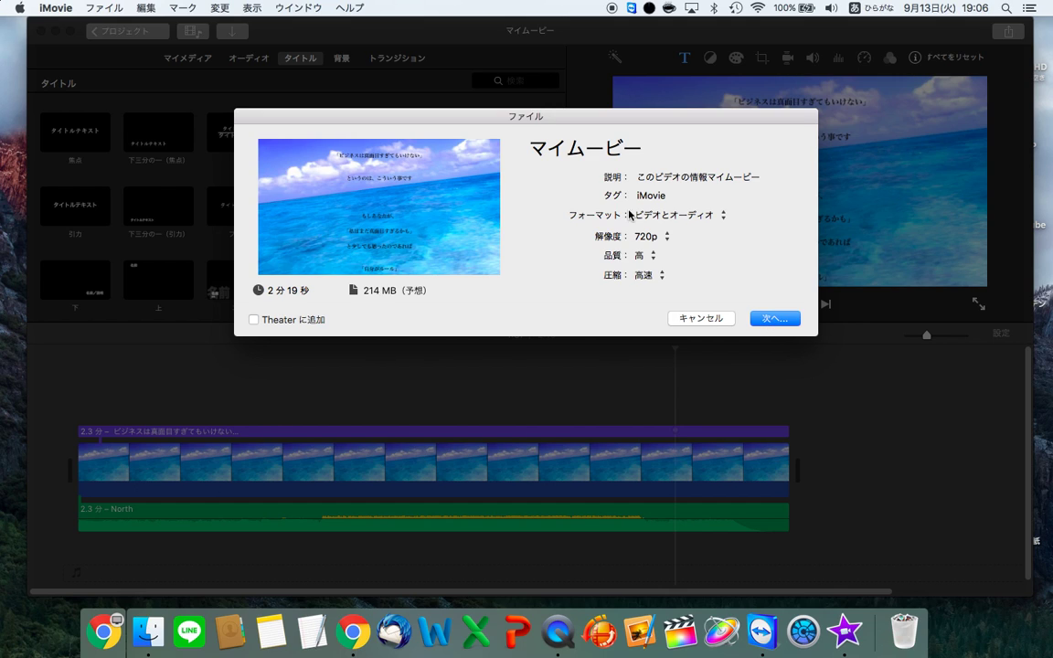
{"action": "left_click", "coordinate": [591, 148]}
{"action": "type", "text": "ブログ記事"}
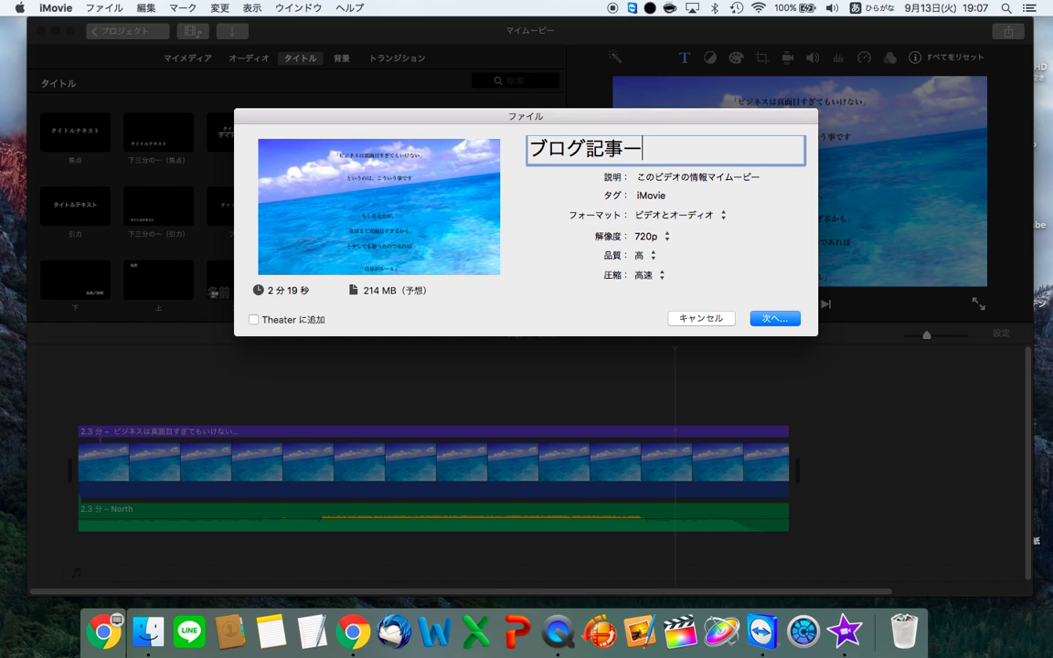
{"action": "type", "text": "1"}
{"action": "key", "text": "Tab"}
{"action": "type", "text": "ブログ記事1"}
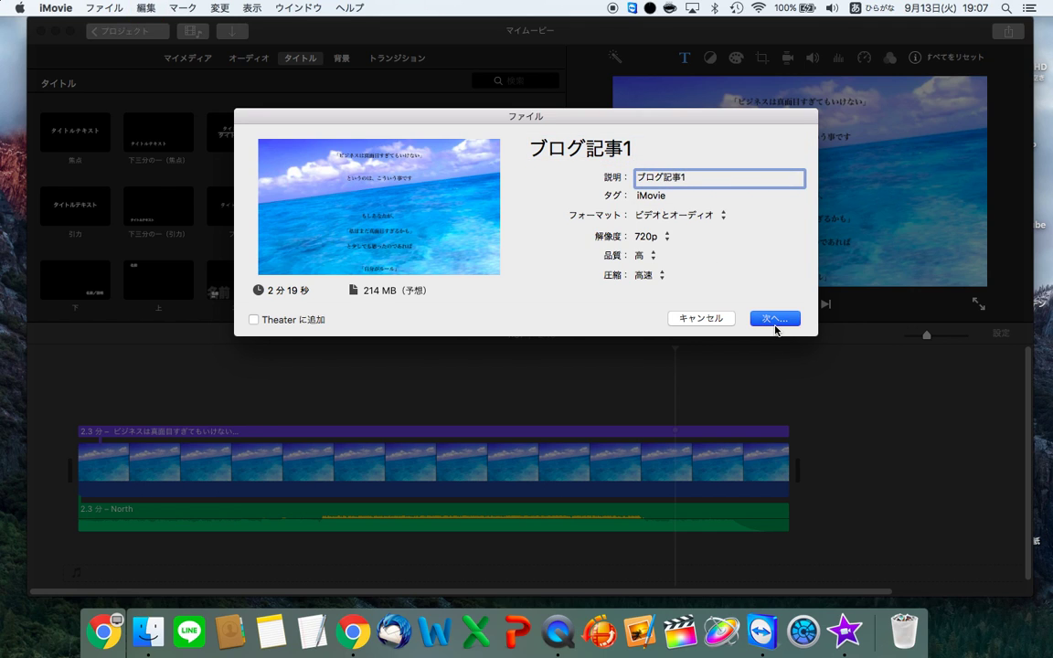
Try to save the export as ブログ記事1.mp4 on the My Passport for Mac drive and dismiss the notification.
{"action": "left_click", "coordinate": [775, 320]}
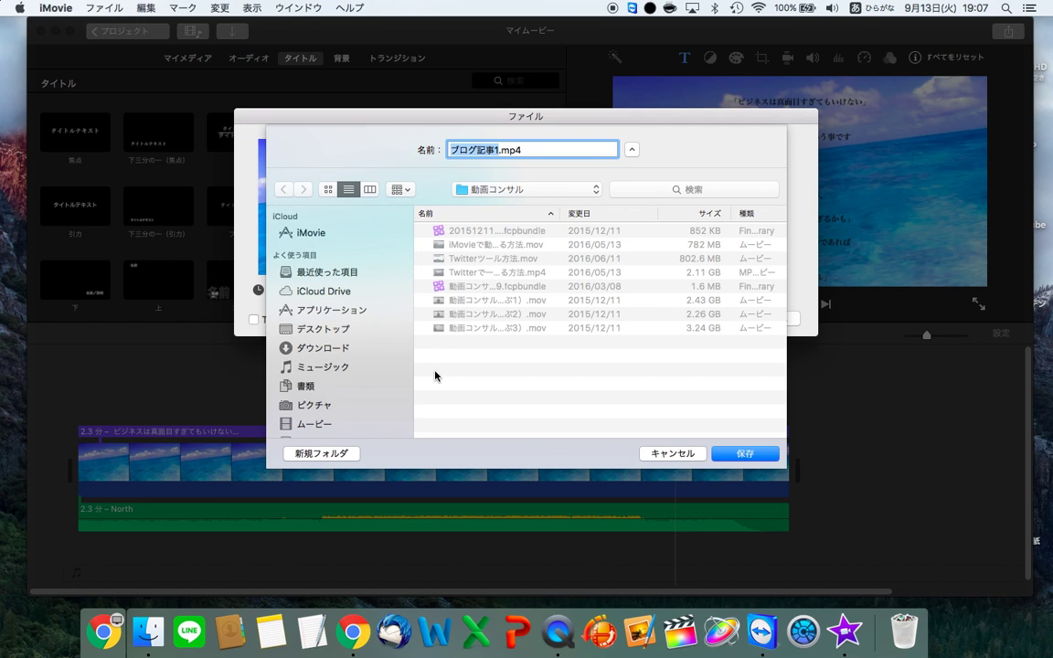
{"action": "scroll", "coordinate": [352, 273], "scroll_direction": "down", "scroll_amount": 3}
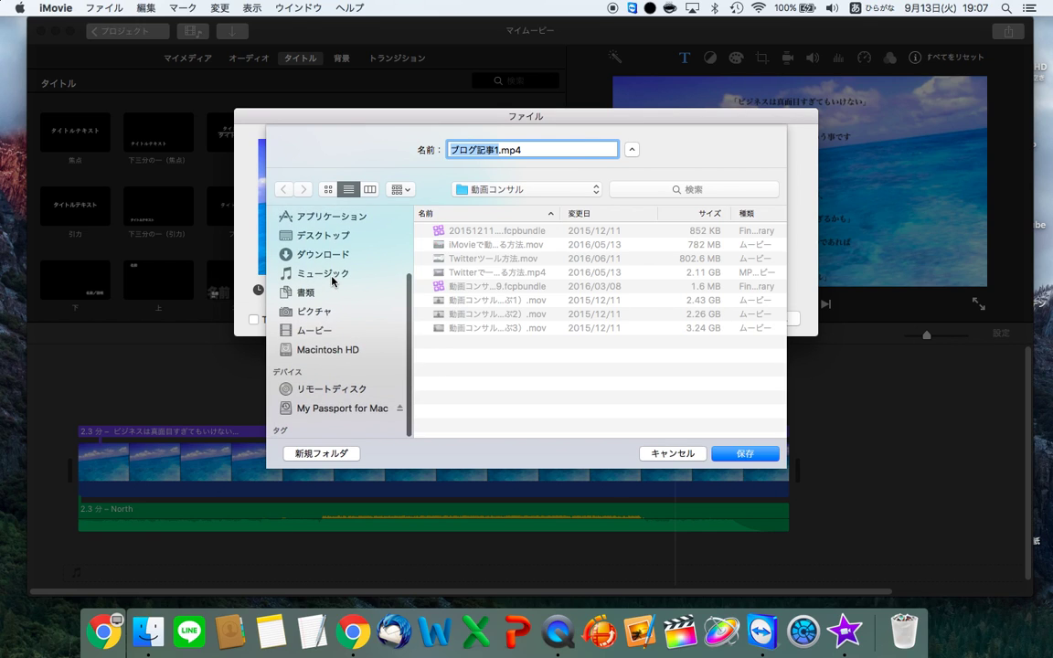
{"action": "left_click", "coordinate": [344, 409]}
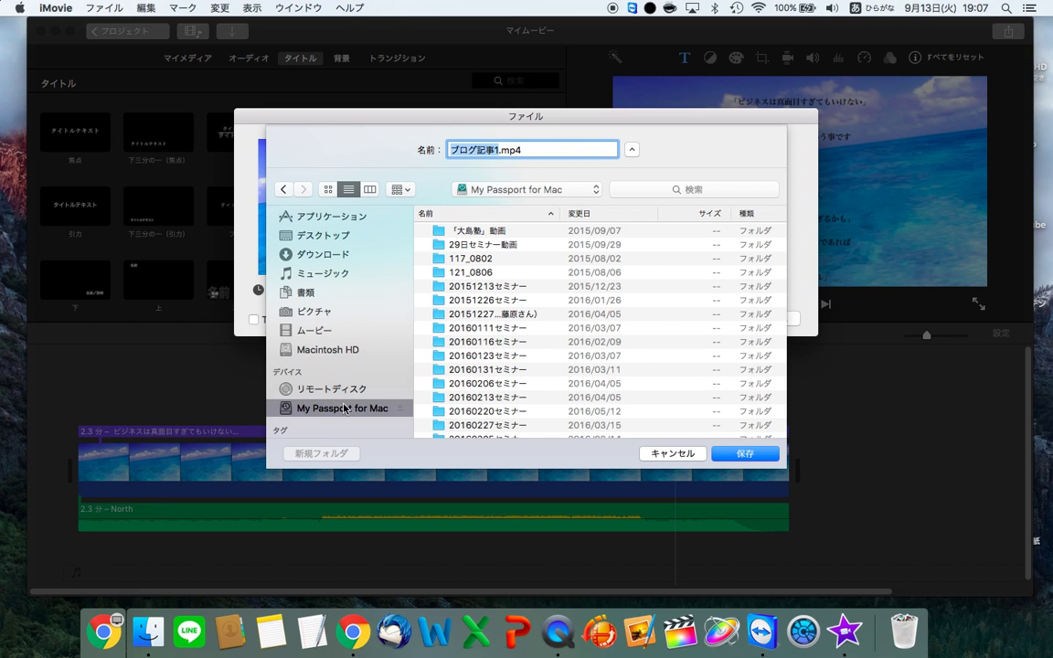
{"action": "key", "text": "Return"}
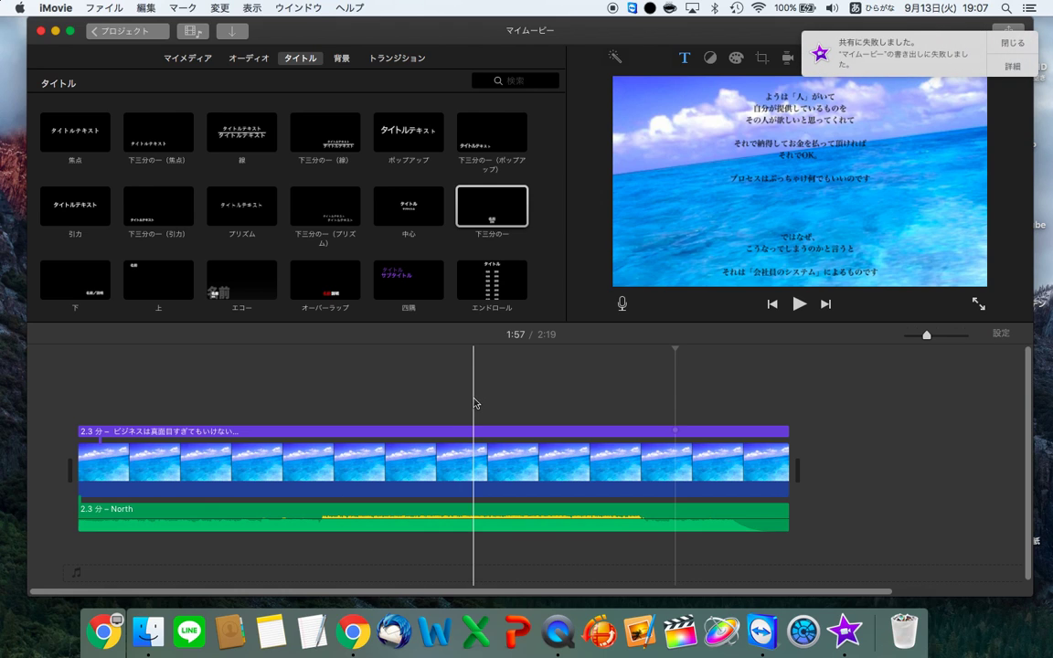
{"action": "left_click", "coordinate": [995, 50]}
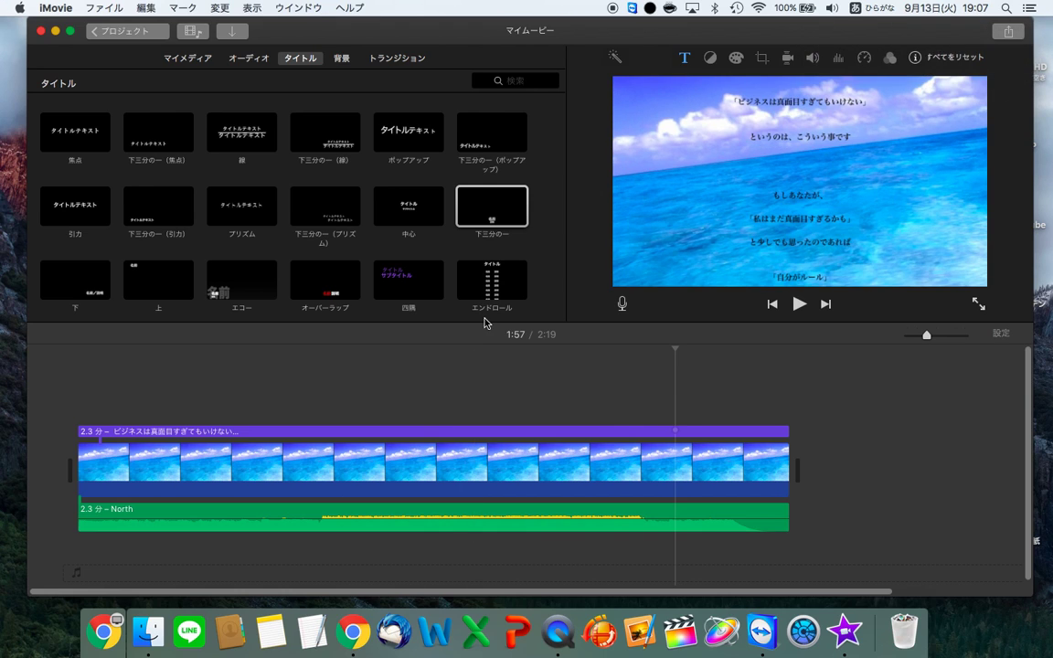